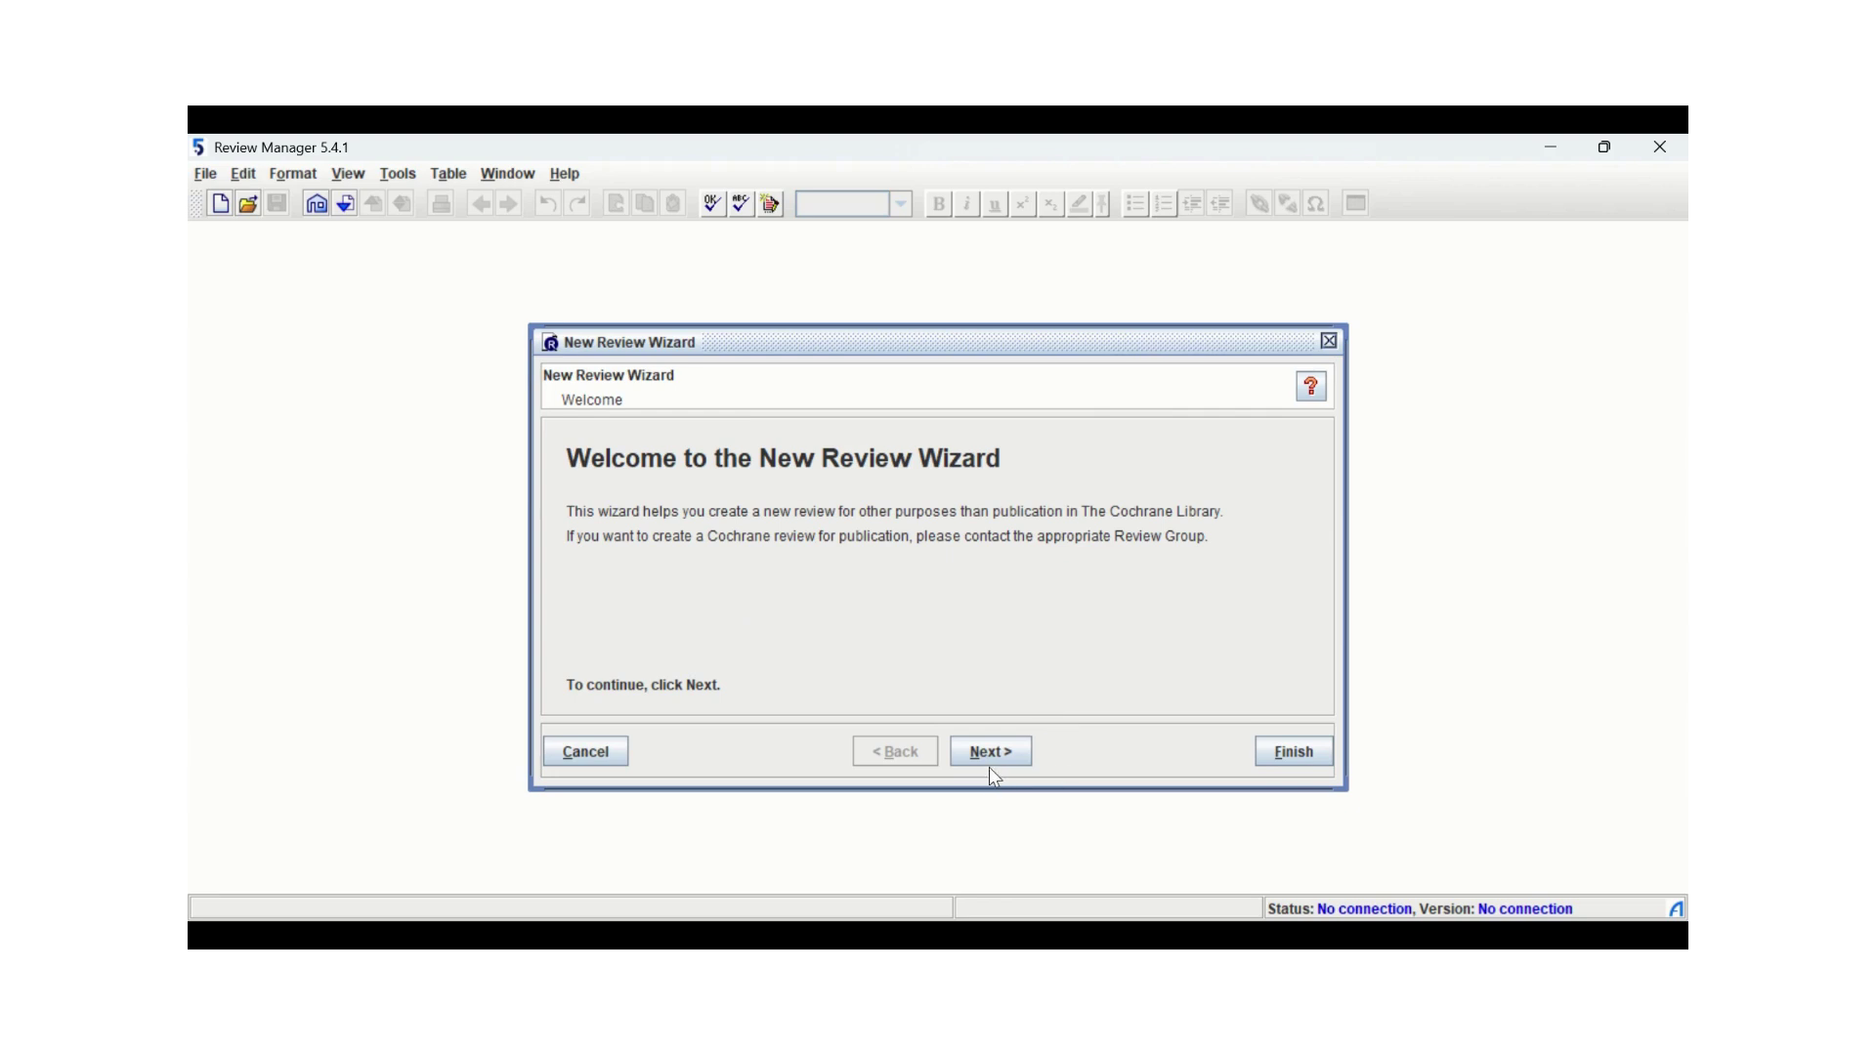
Set up a new intervention review with SGLT2i as the intervention and Diabetics as the health problem in its title
click(991, 761)
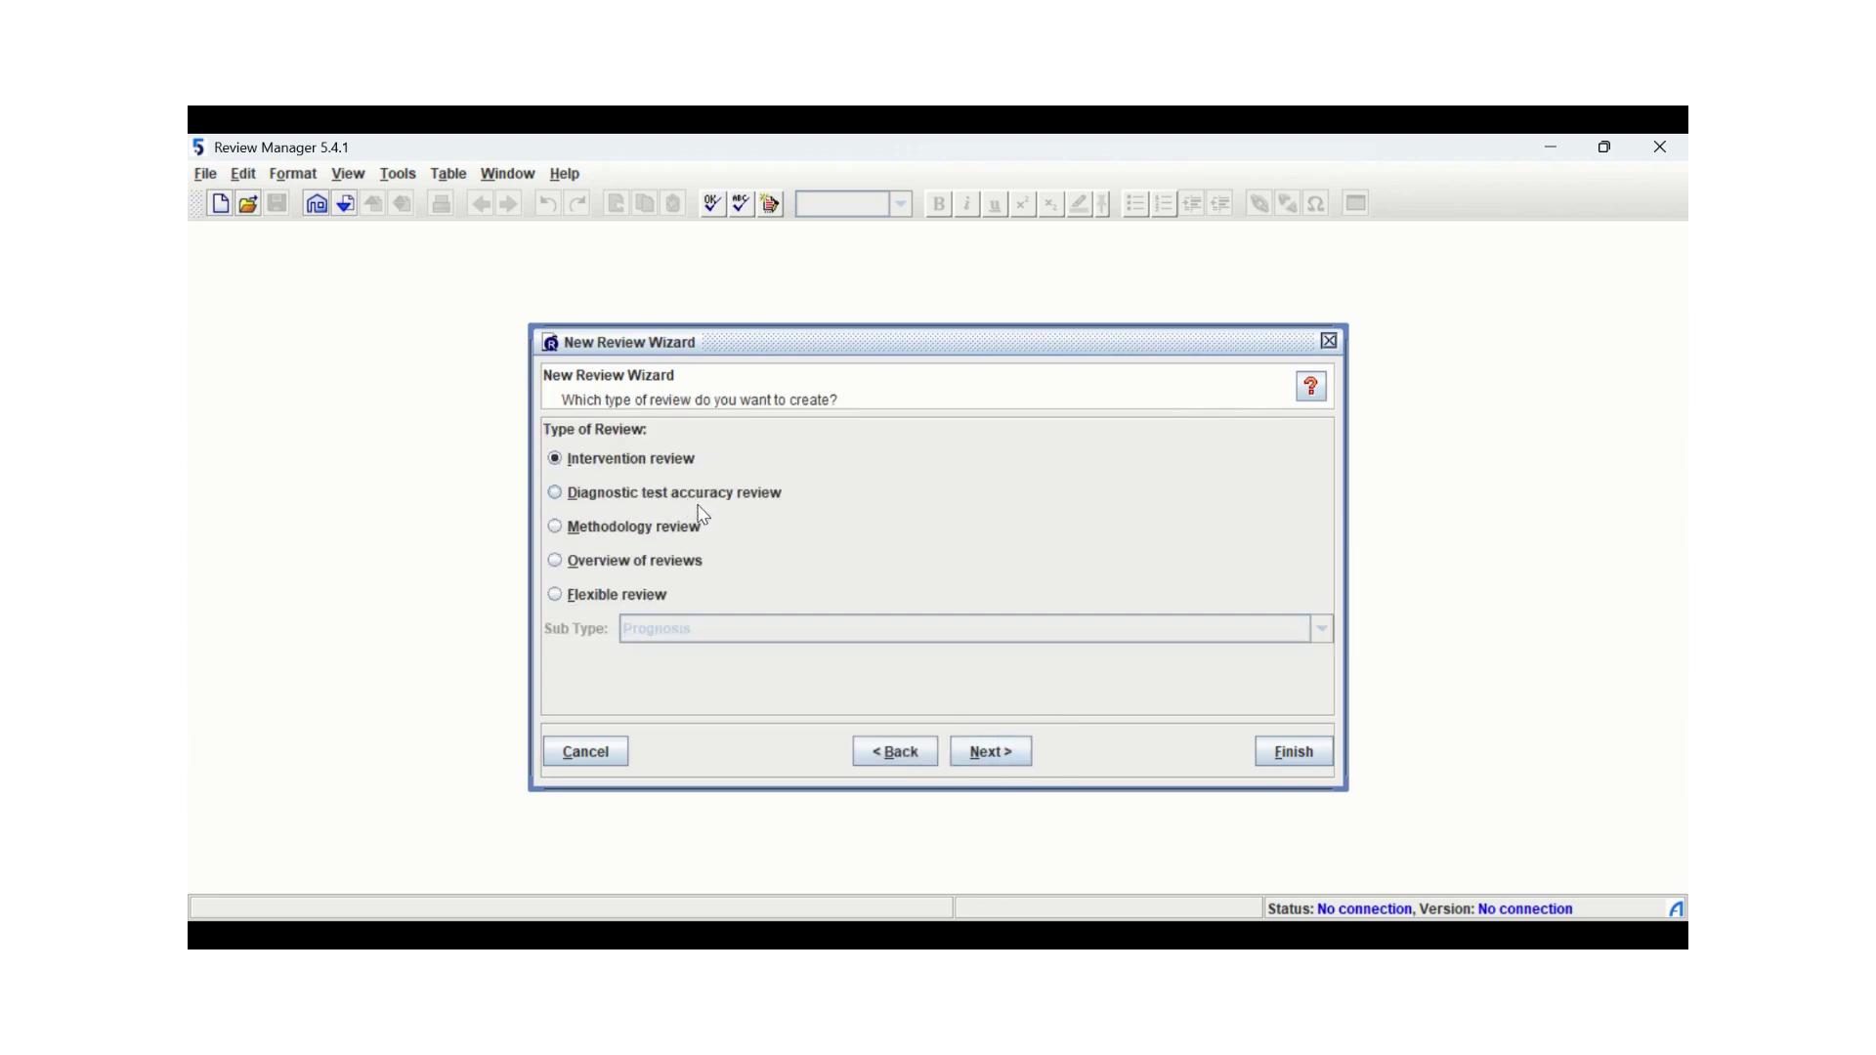
click(997, 749)
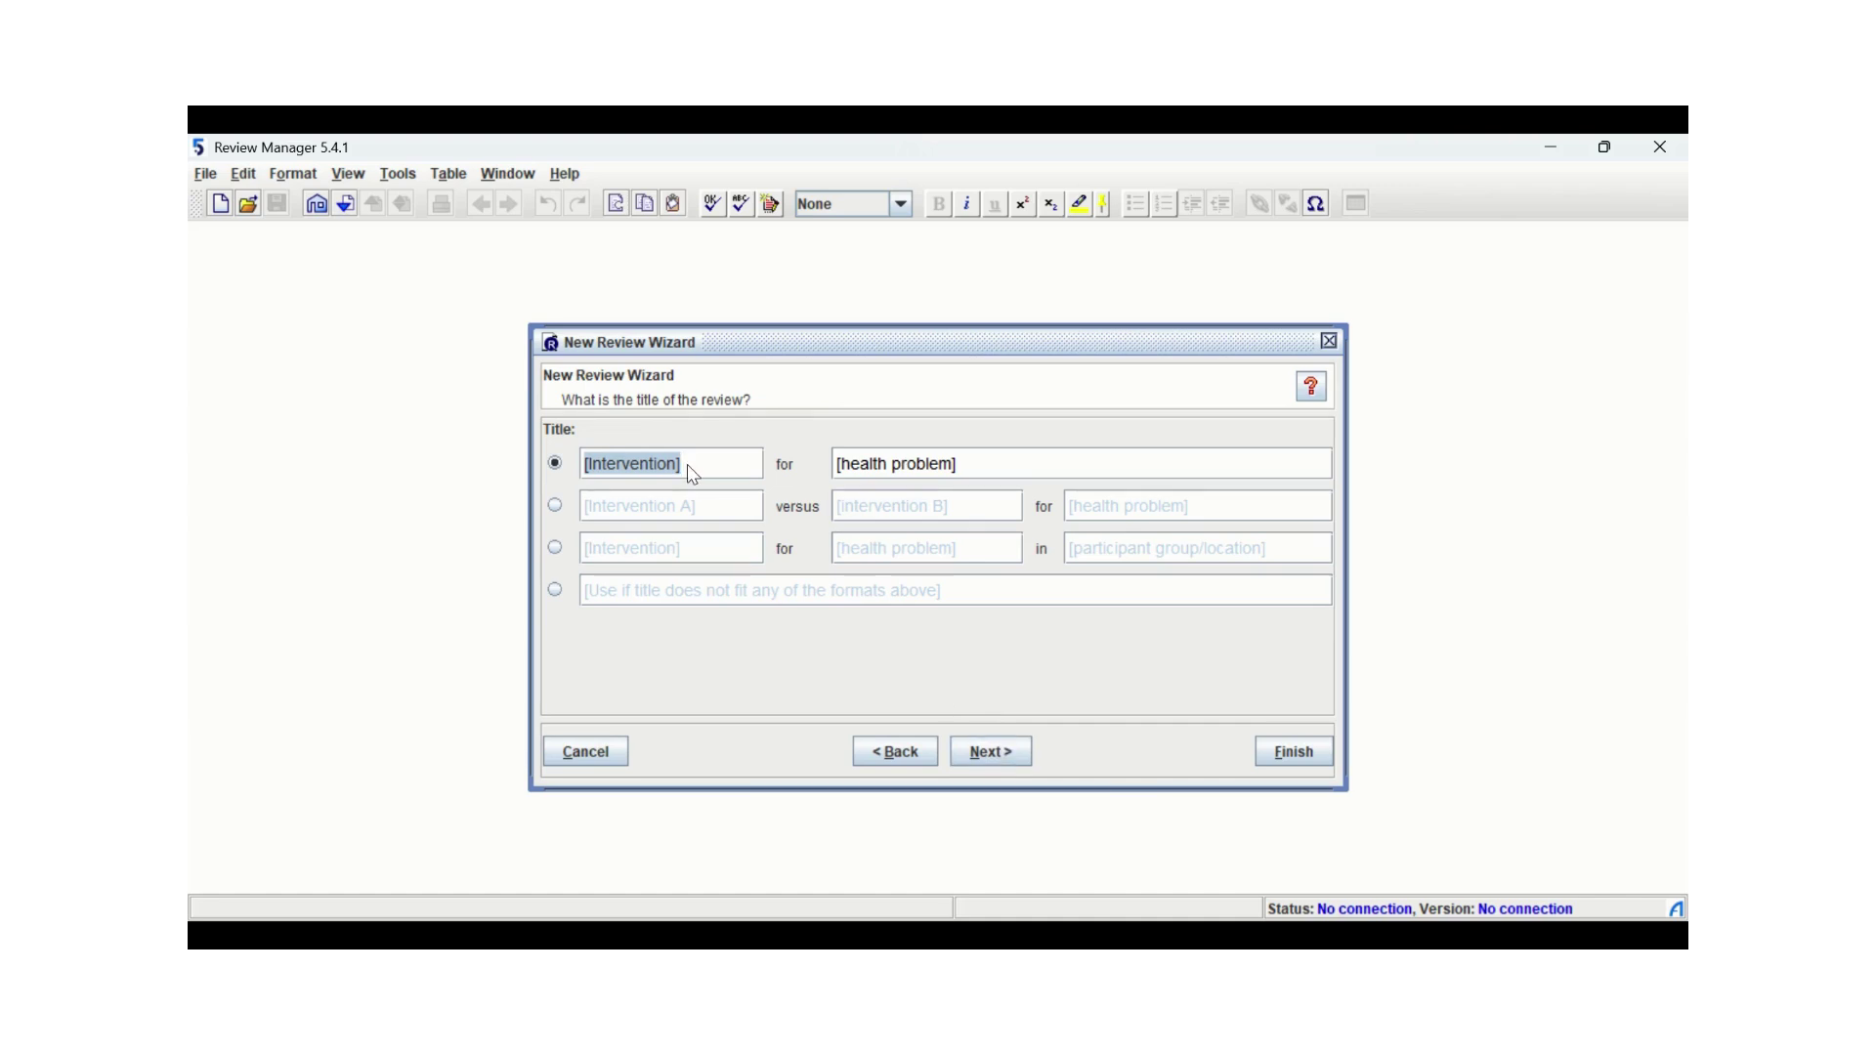
text(a)
key(BackSpace)
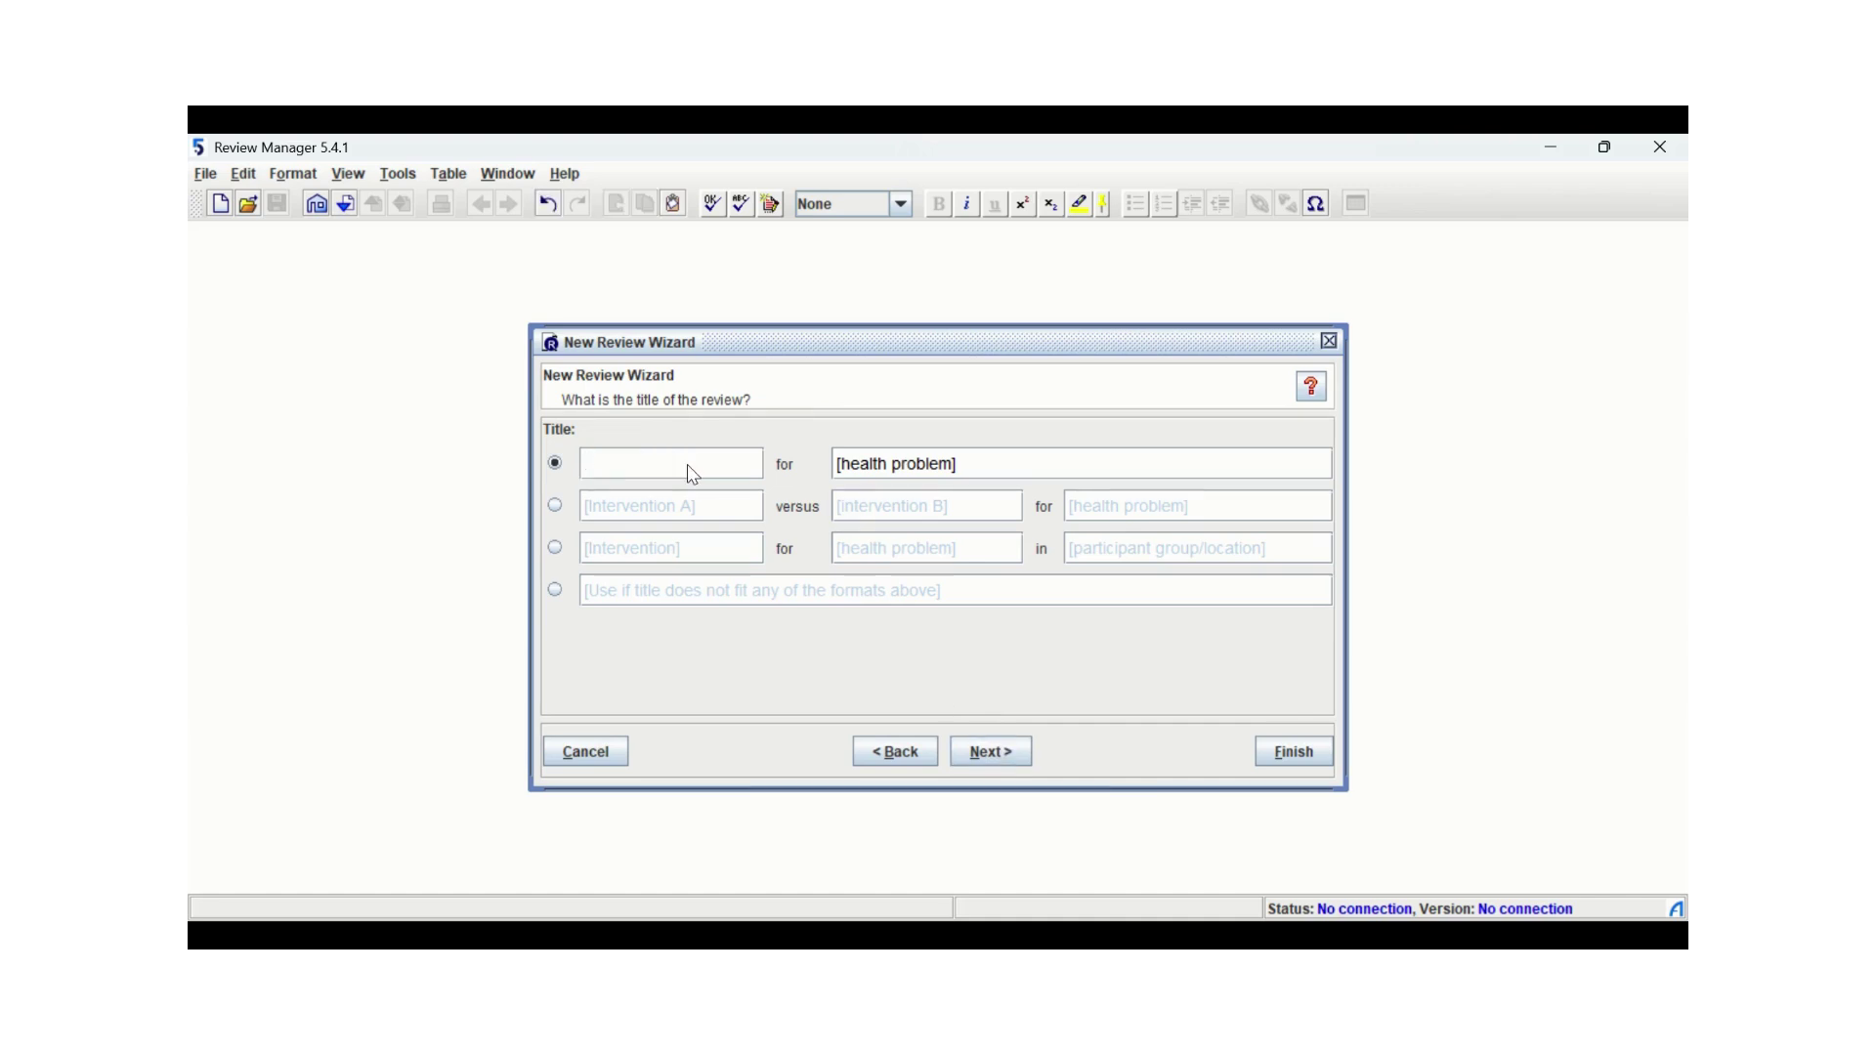
text(SGLT2i)
click(918, 467)
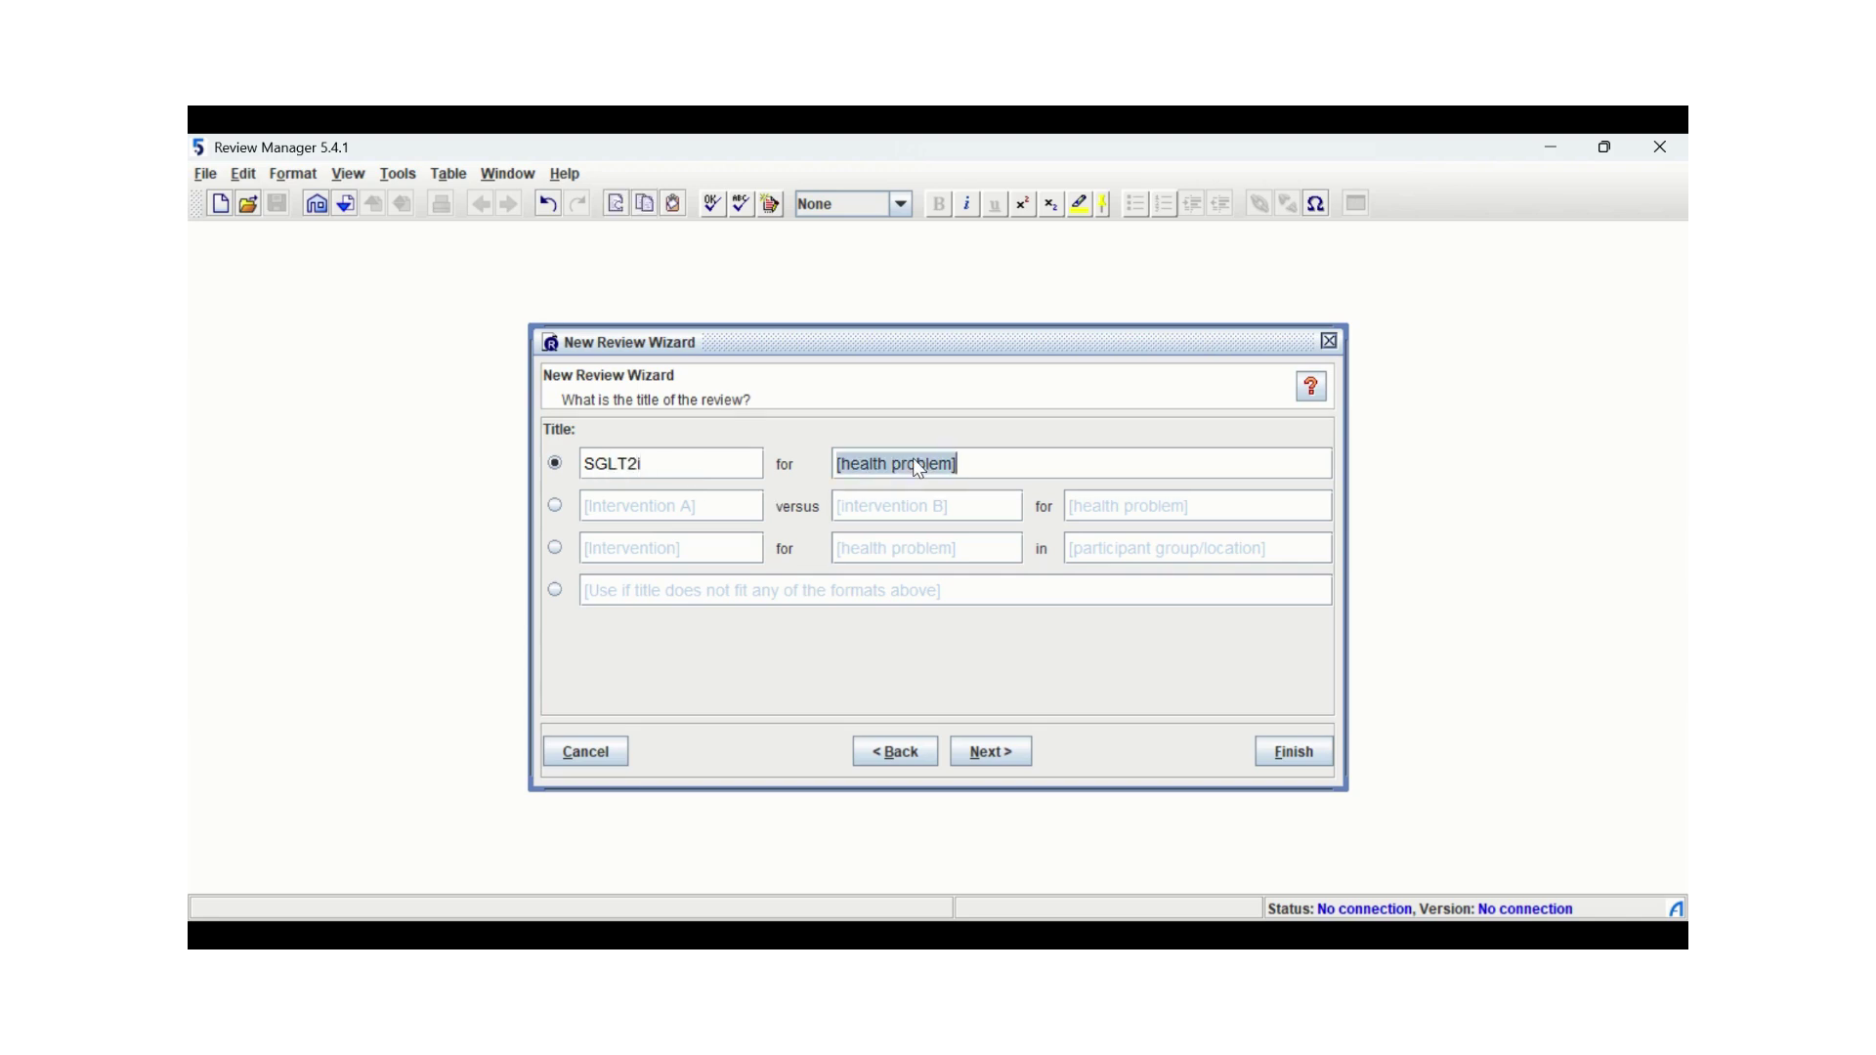
text(Diab)
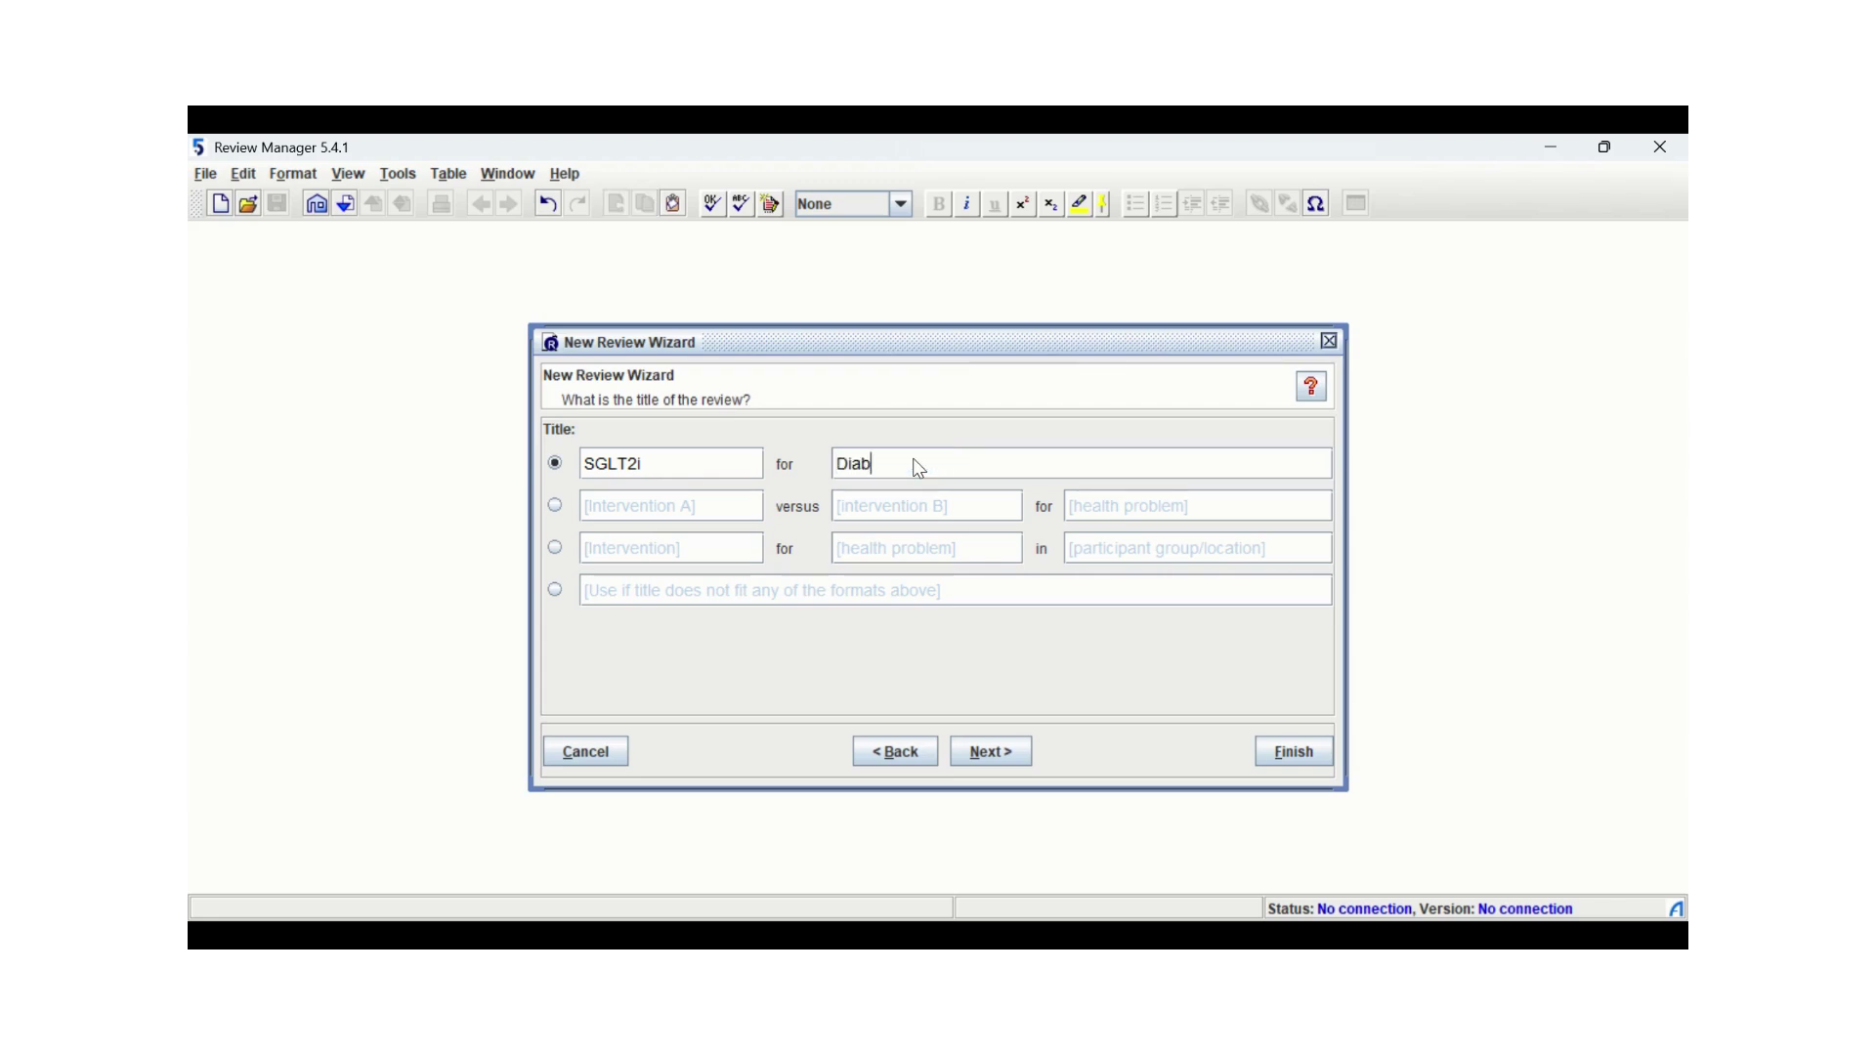
text(etics)
Set the new review to start in the Full review stage and create it
click(993, 759)
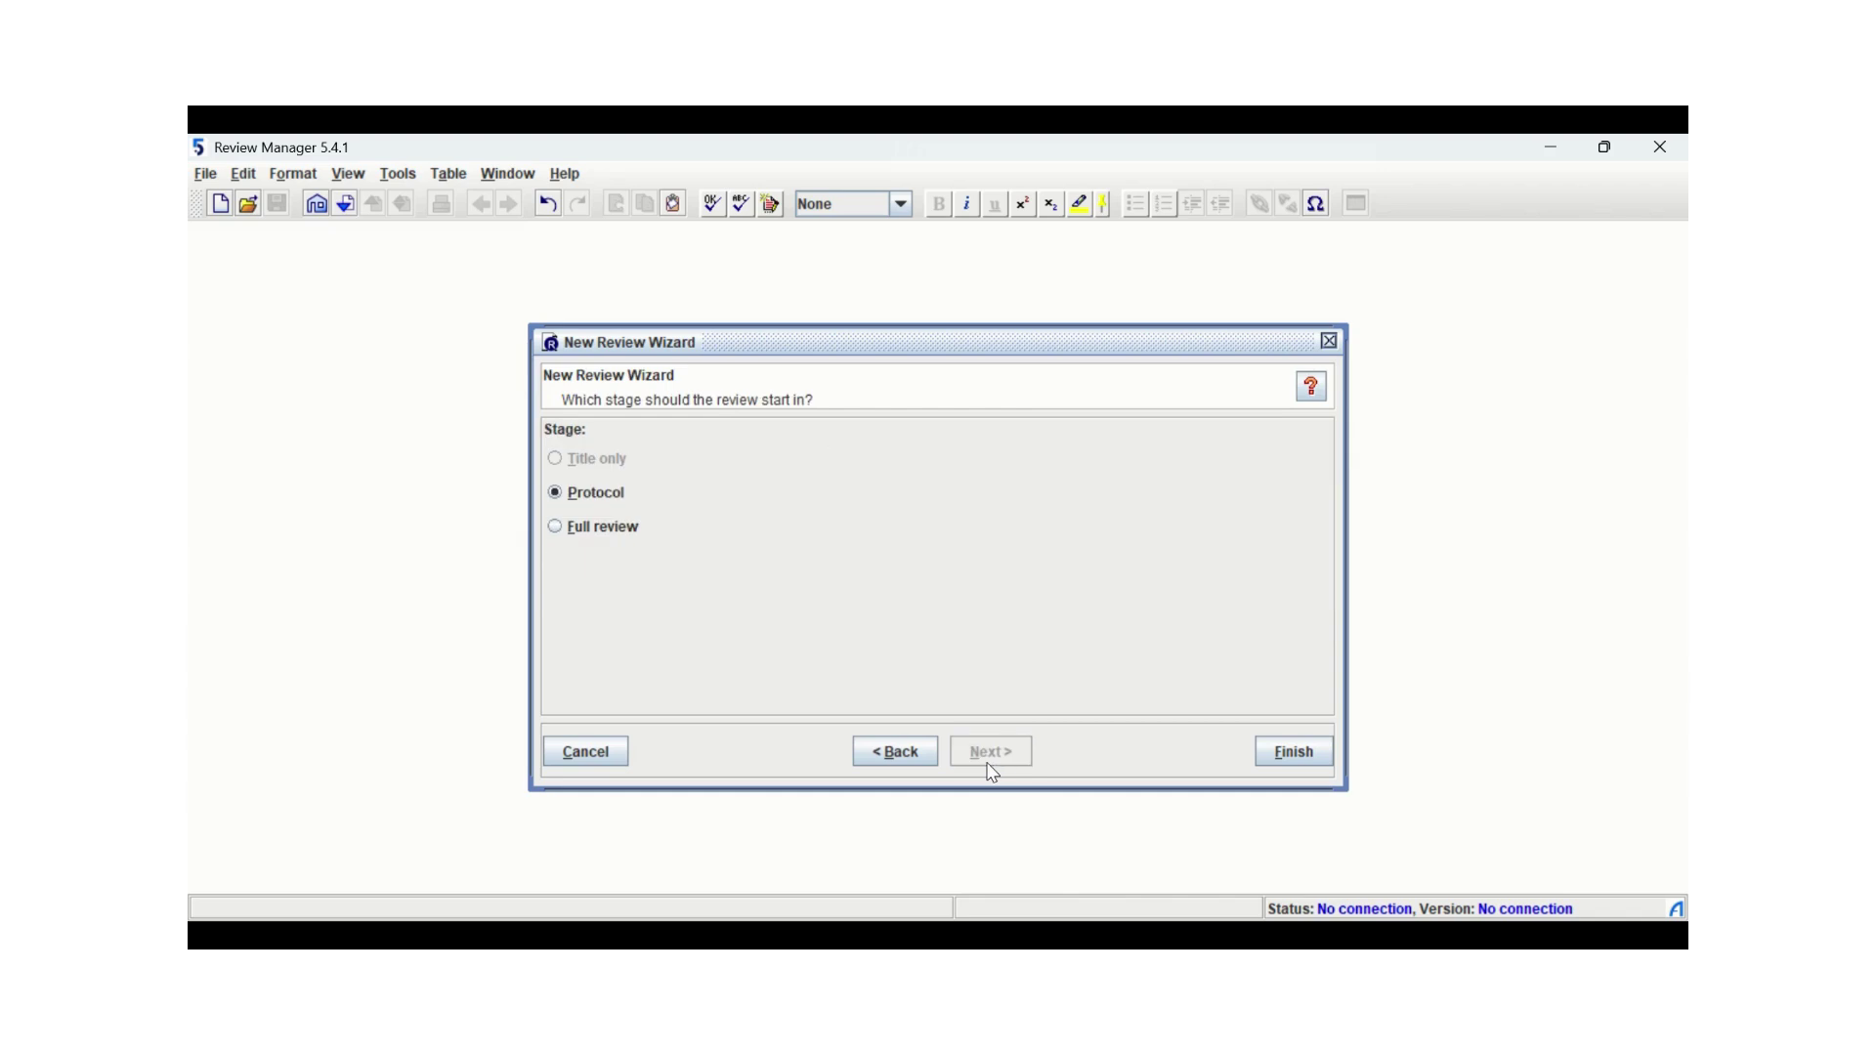
click(557, 533)
click(1319, 745)
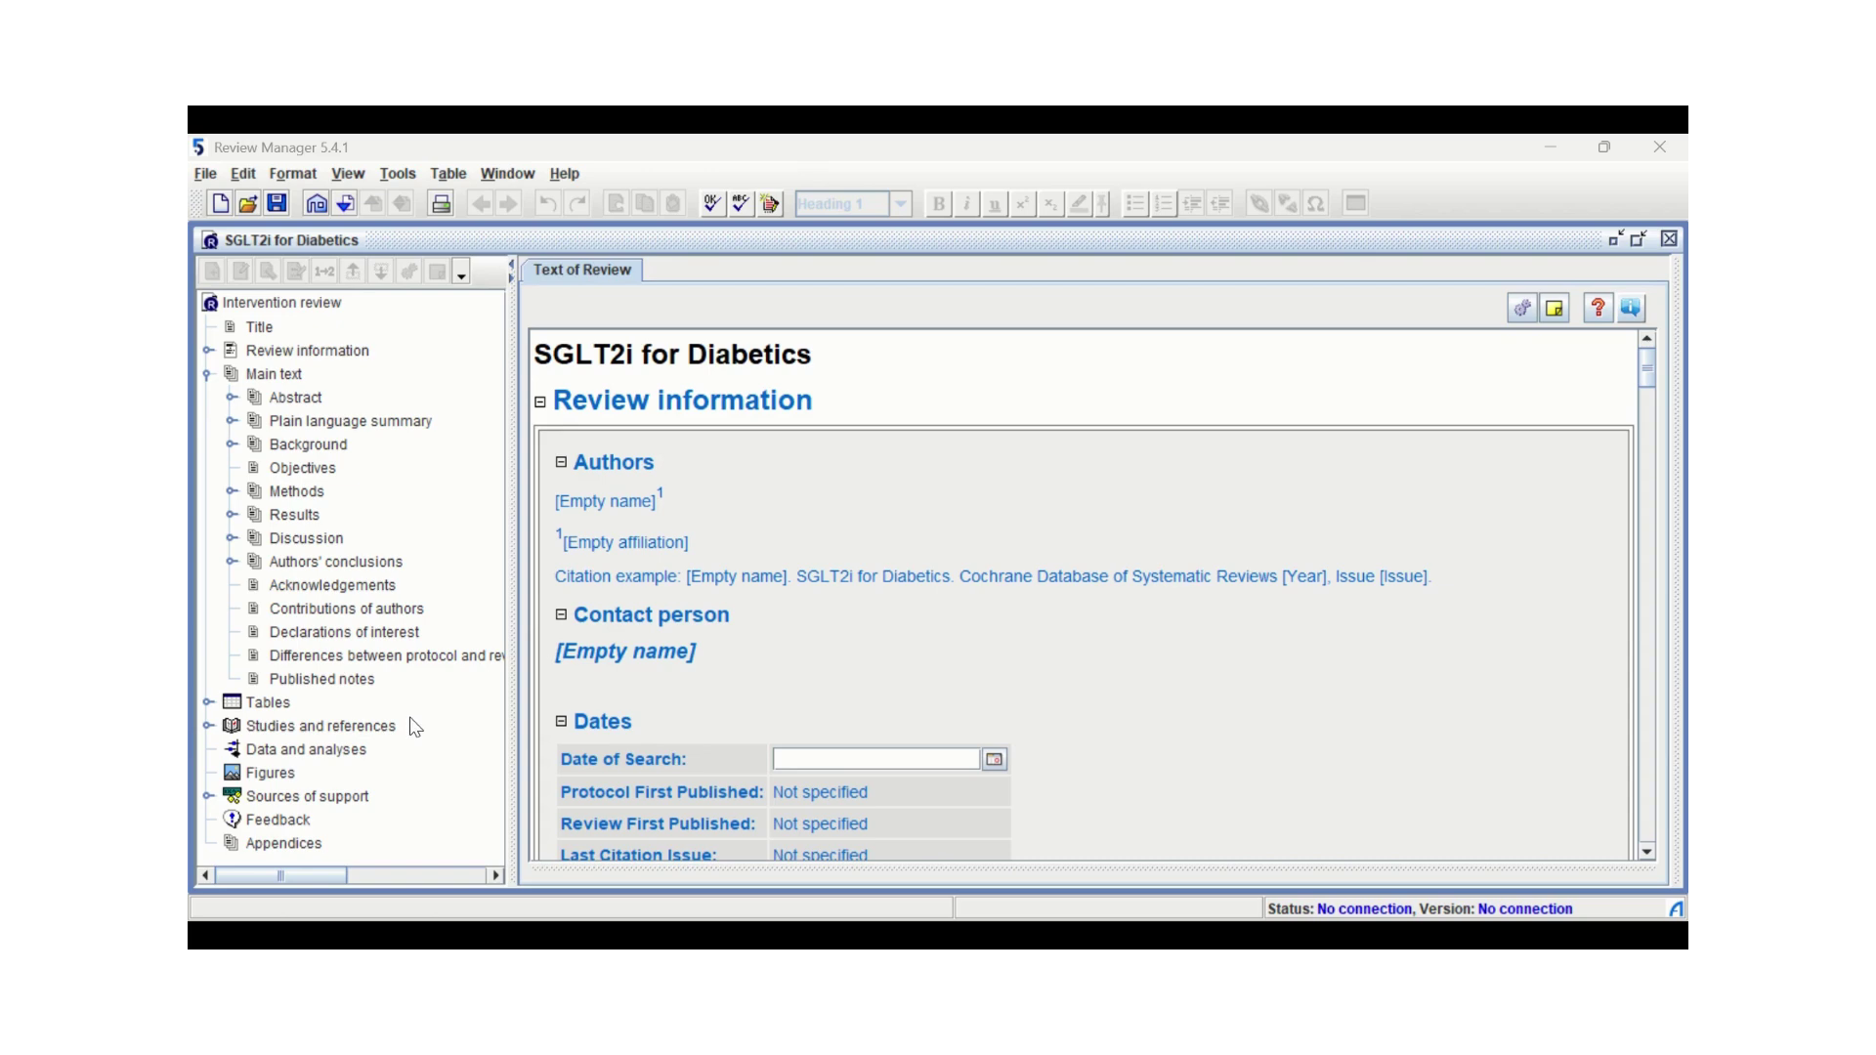
Start a new study in the Included studies section under References to studies, with the study ID EMPA-REG
double_click(375, 729)
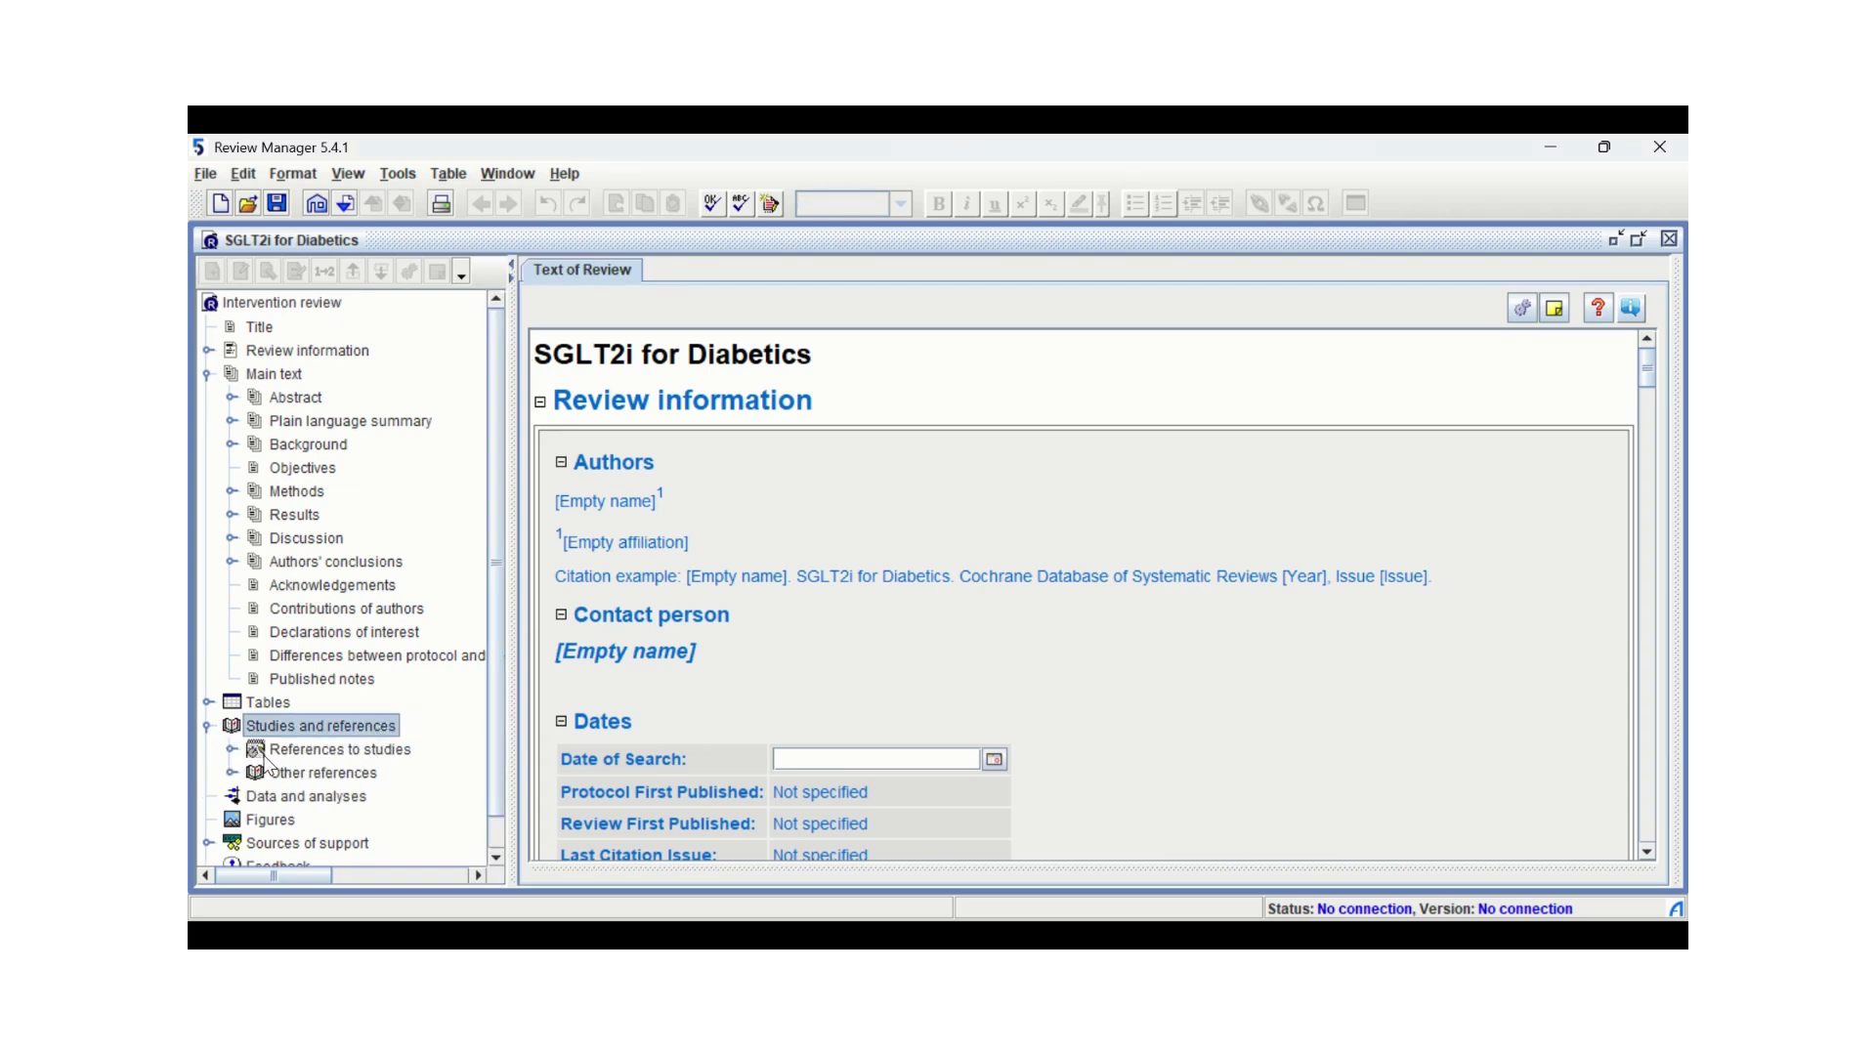
double_click(385, 748)
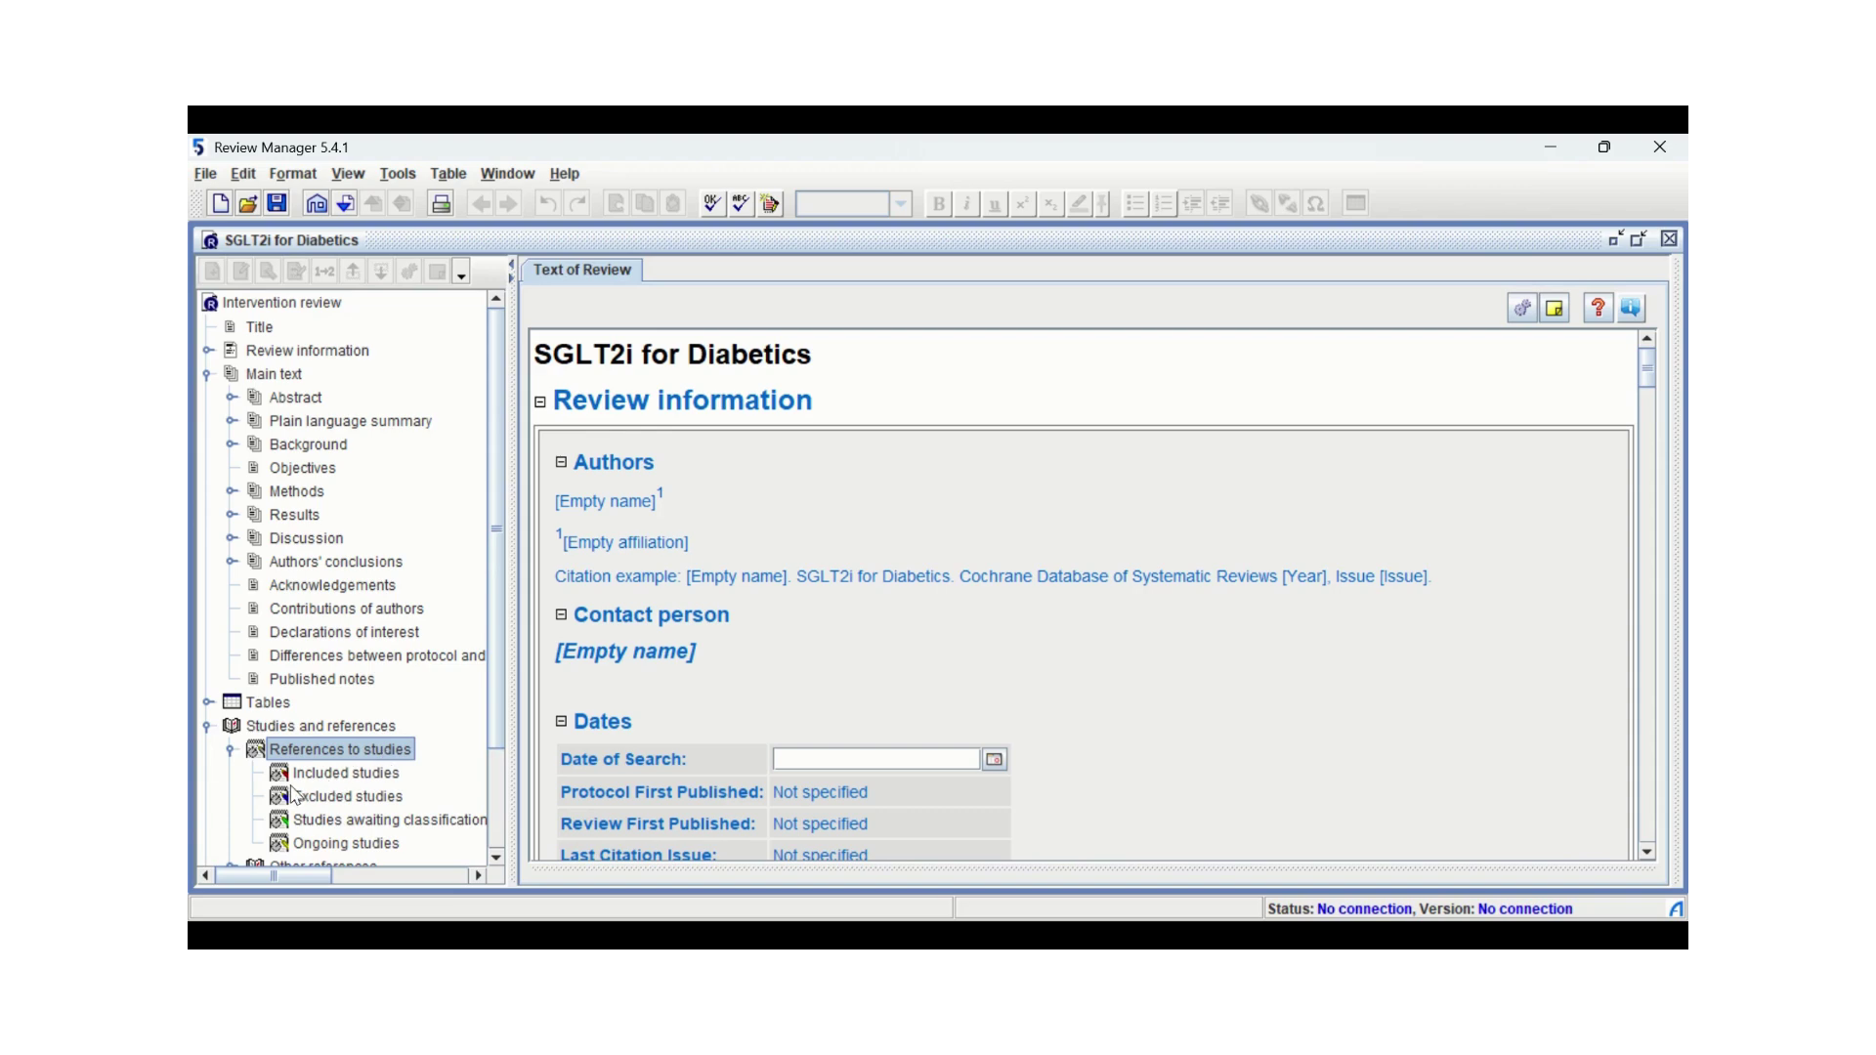
right_click(377, 775)
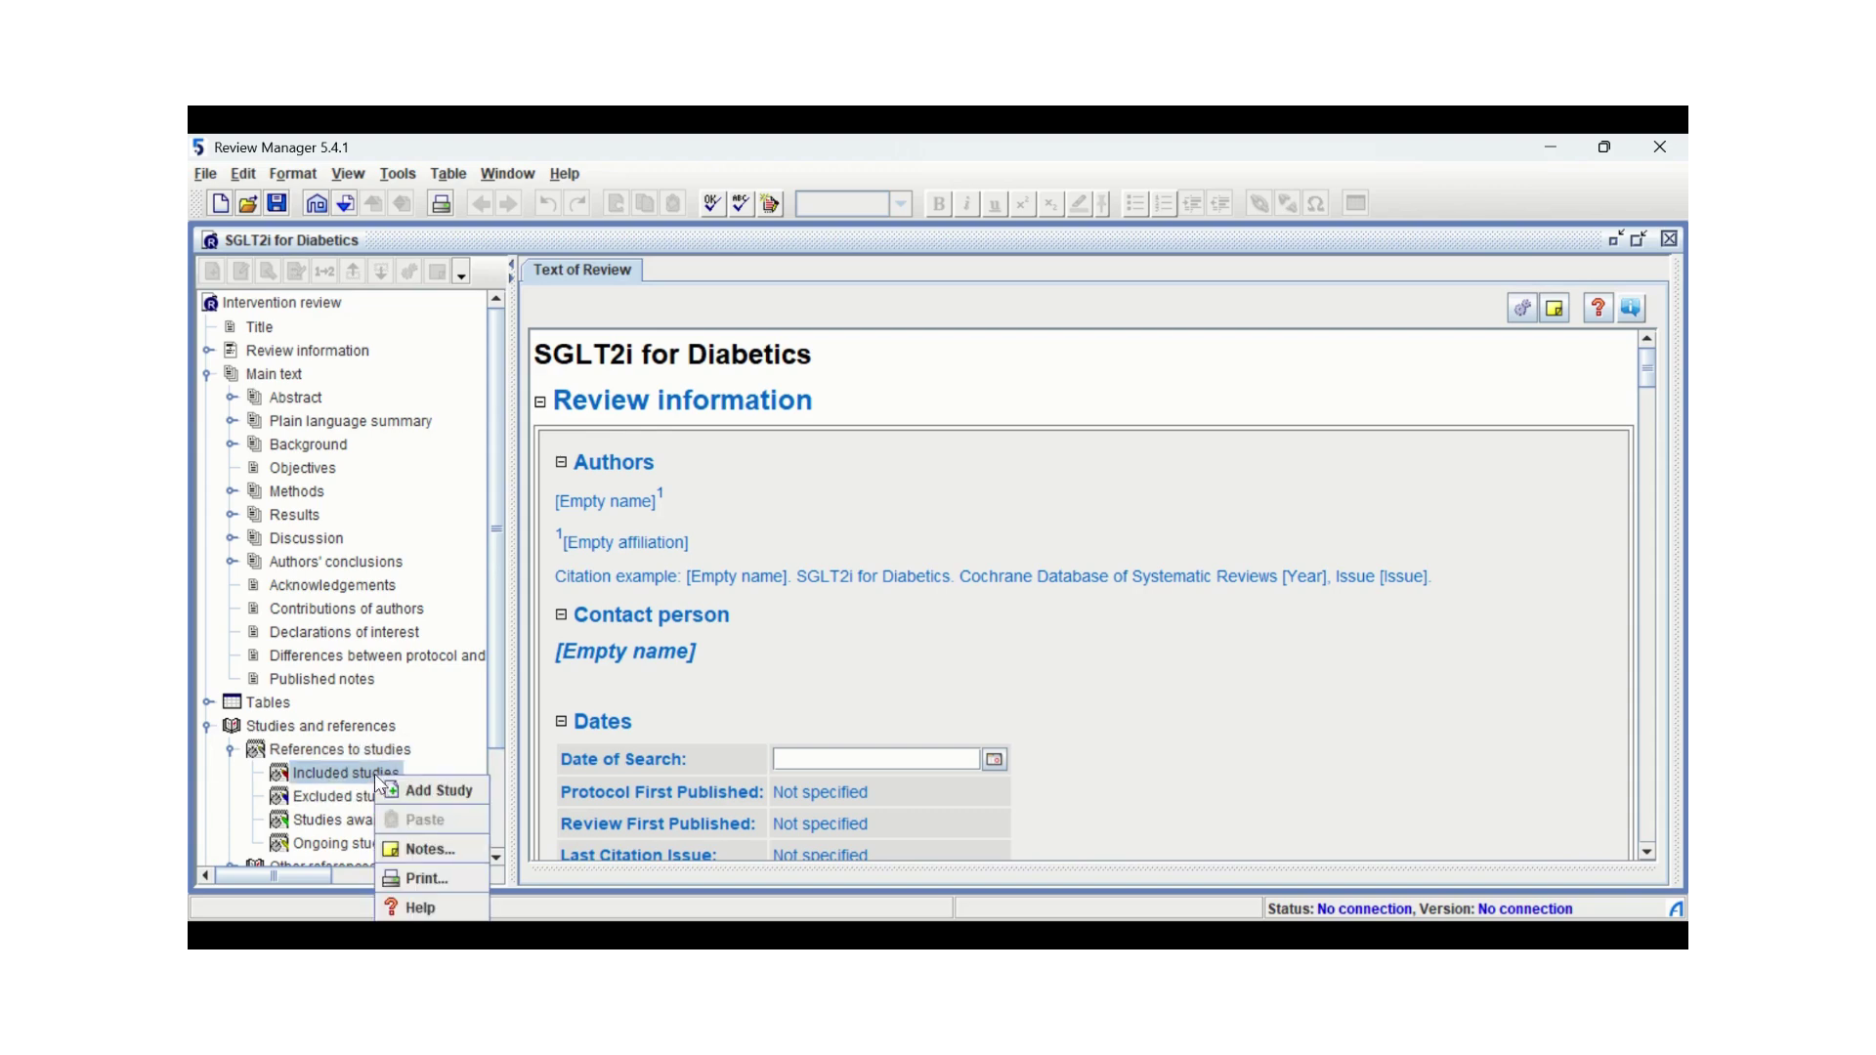
click(424, 791)
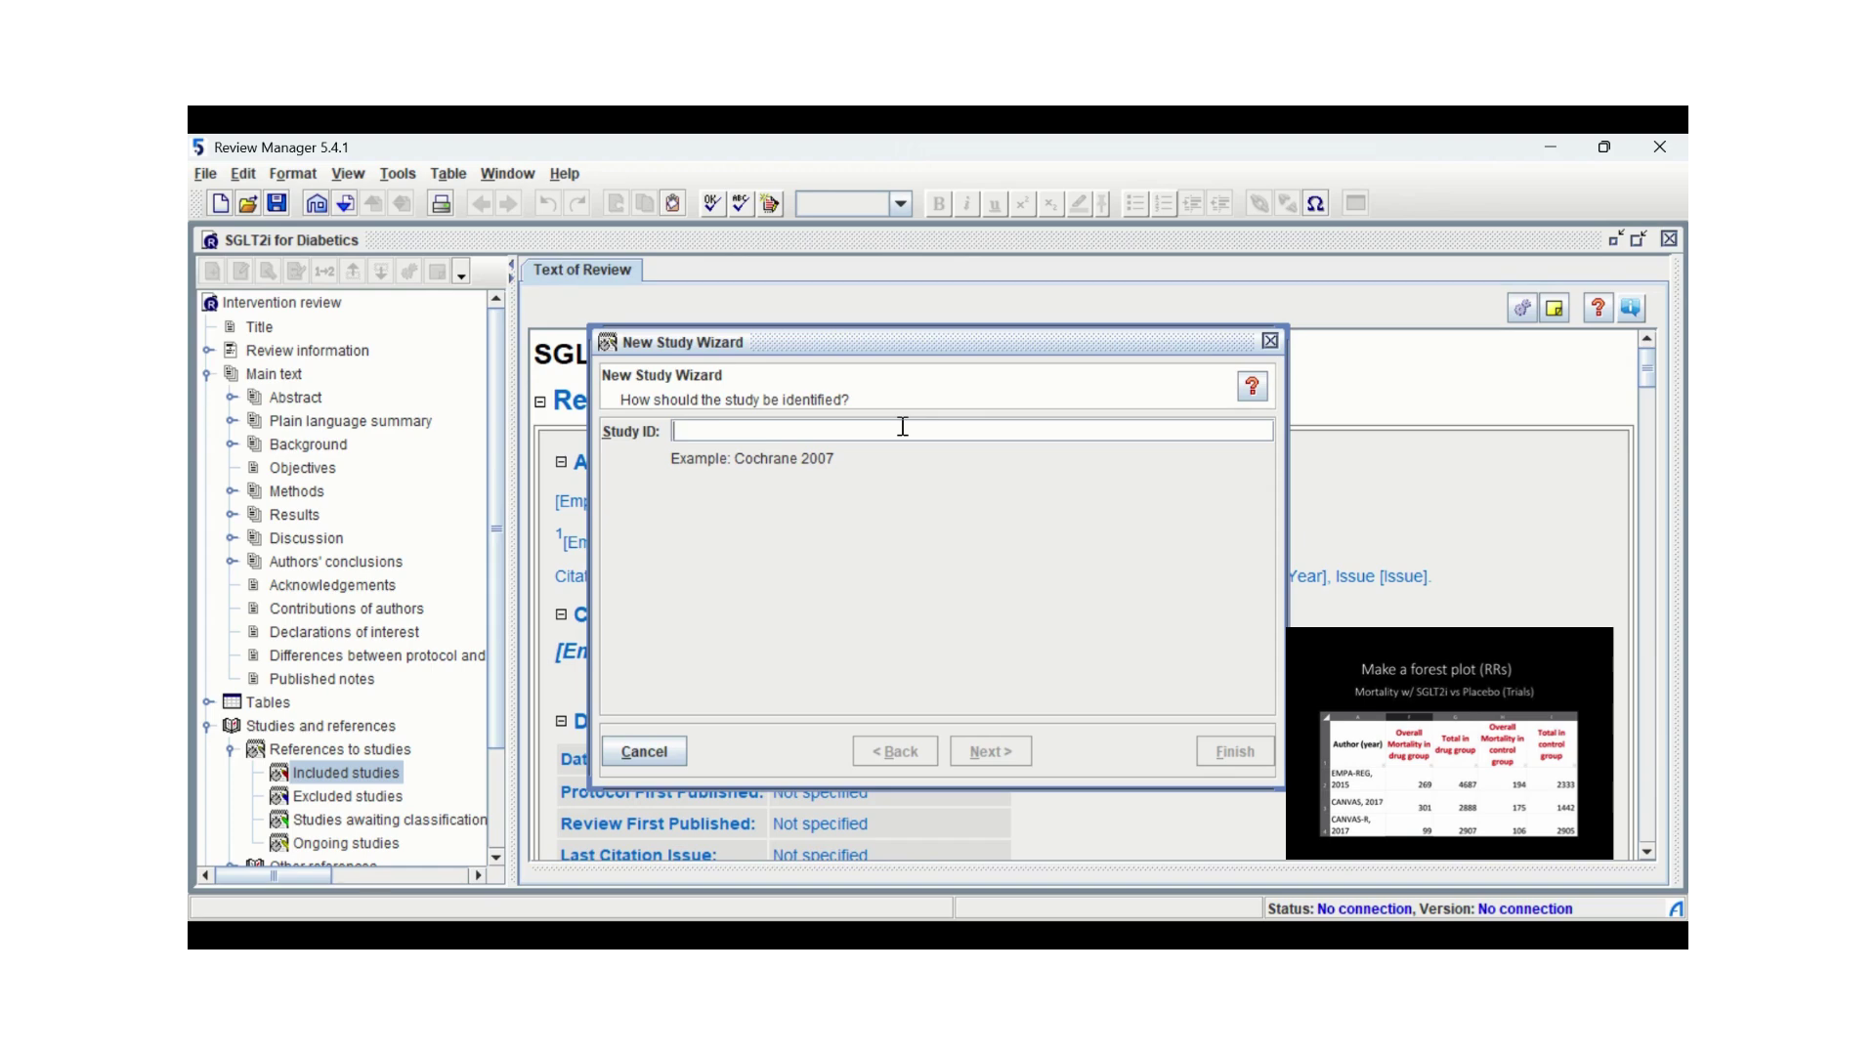
text(e)
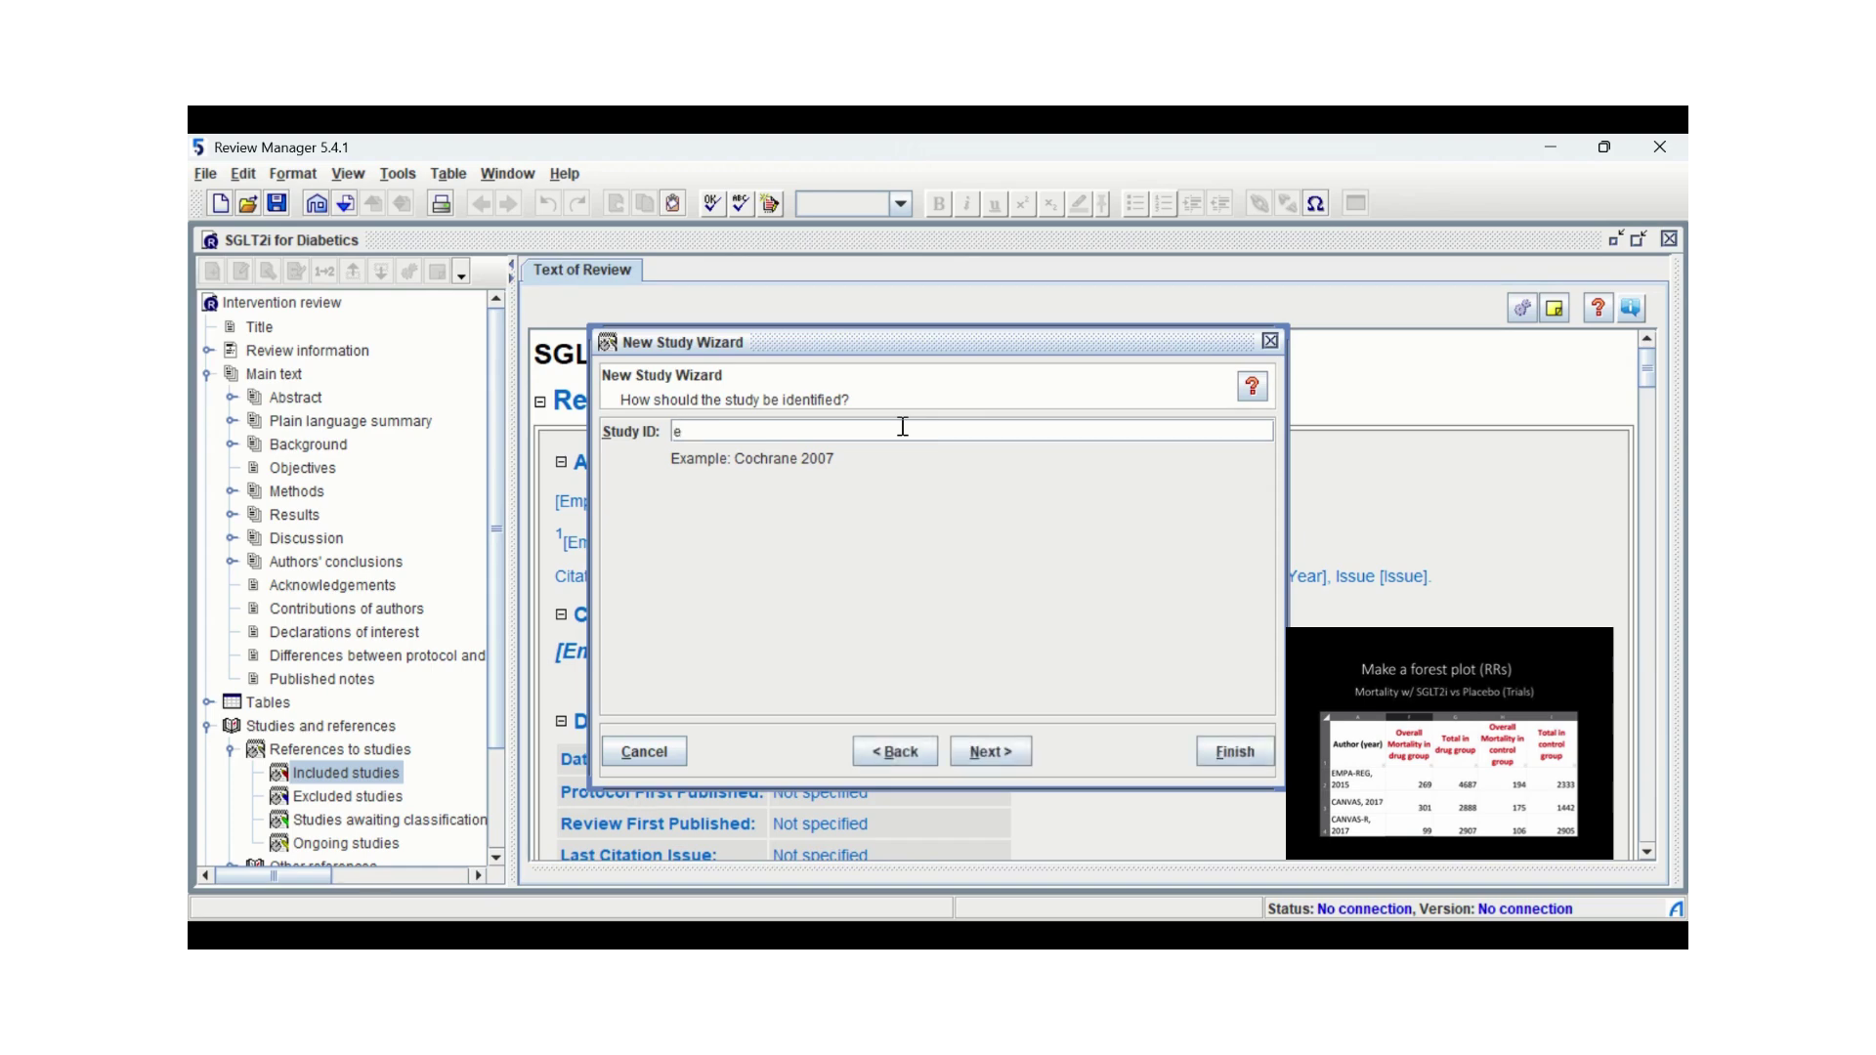
key(BackSpace)
text(EMPA-REG)
Complete the EMPA-REG study with published data only as its source, year 2015, no extra identifiers and no follow-up action
click(1019, 749)
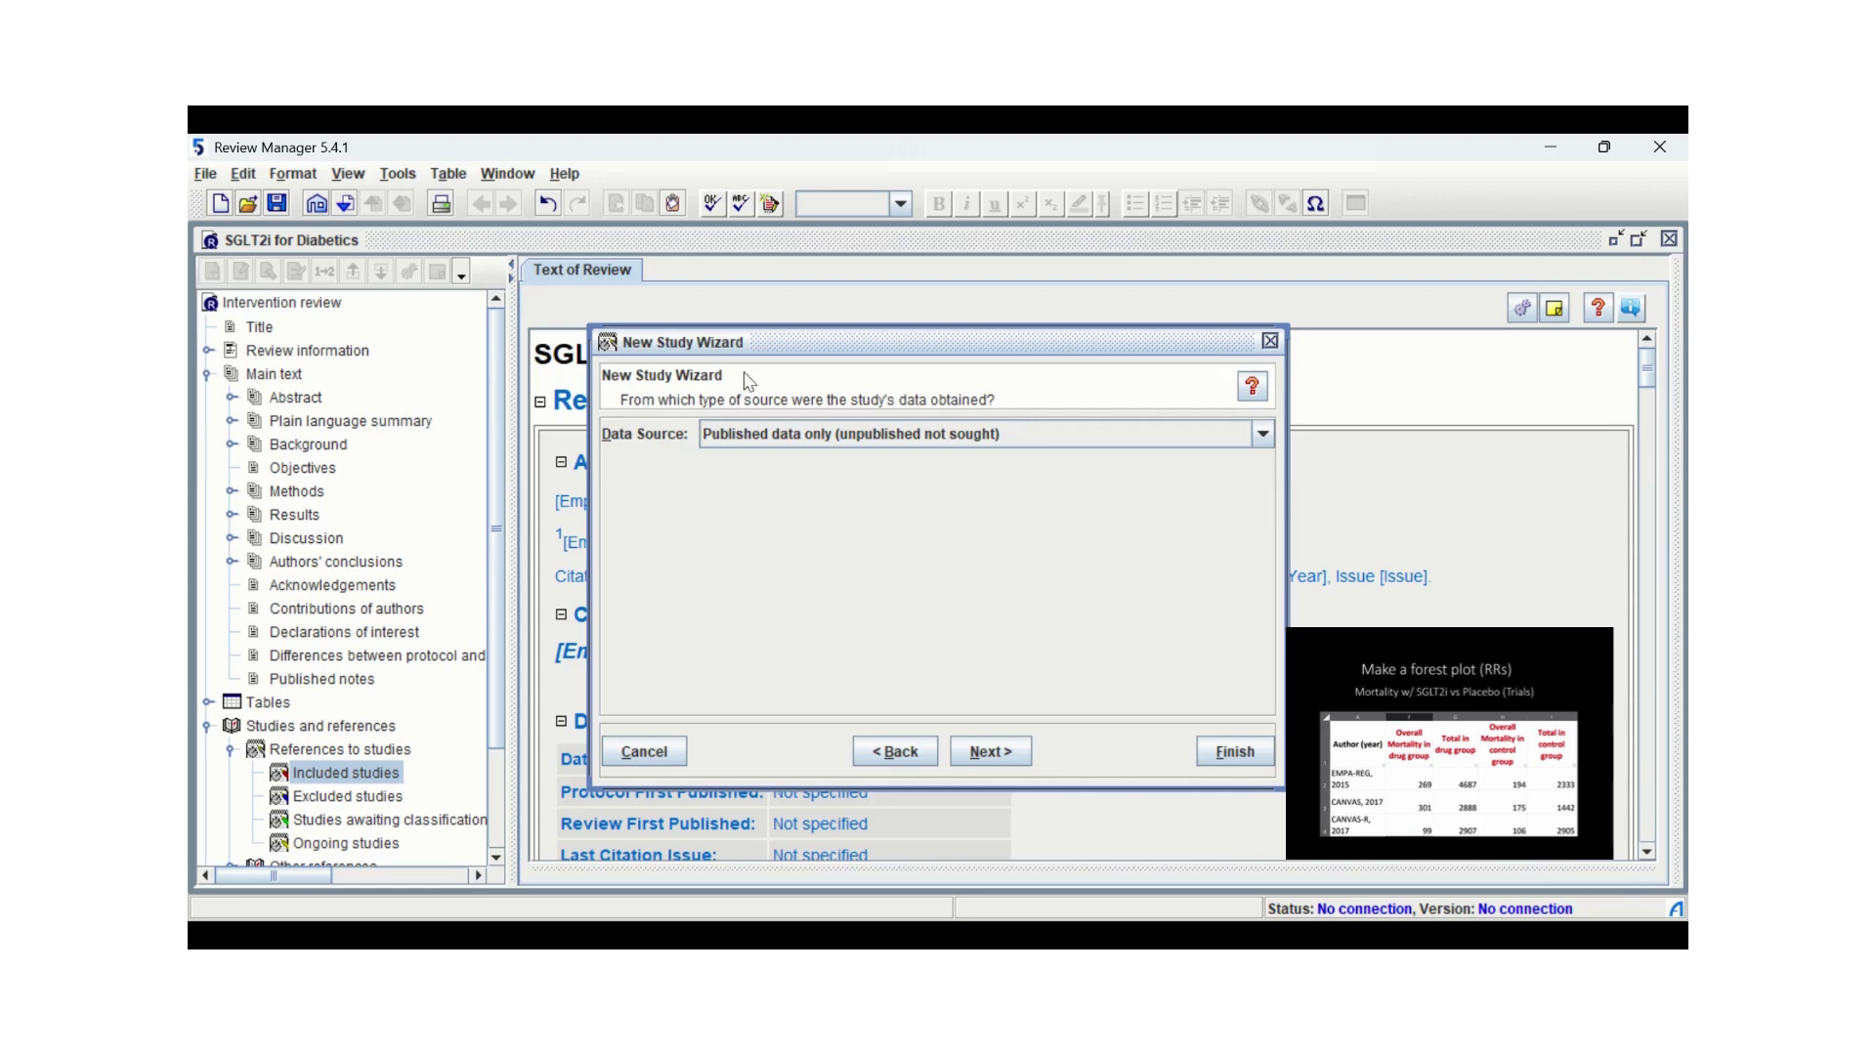
click(1003, 762)
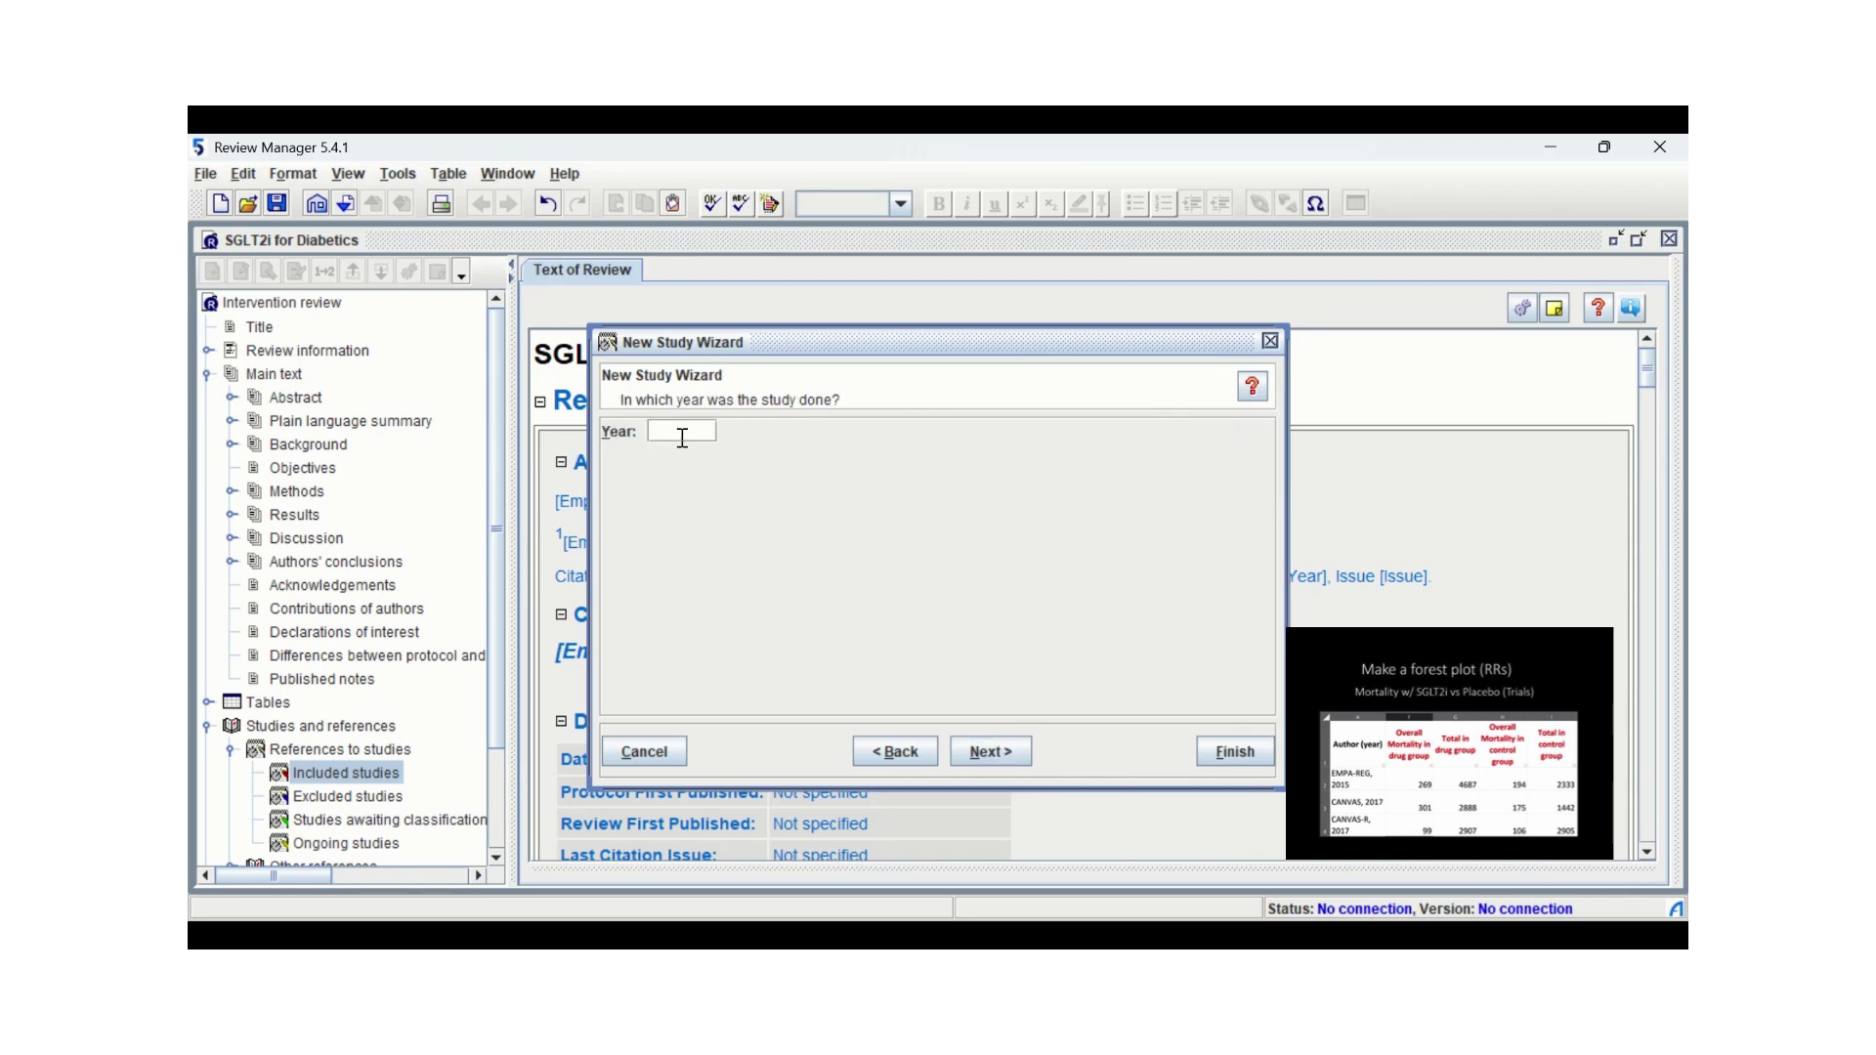
text(2015)
click(990, 751)
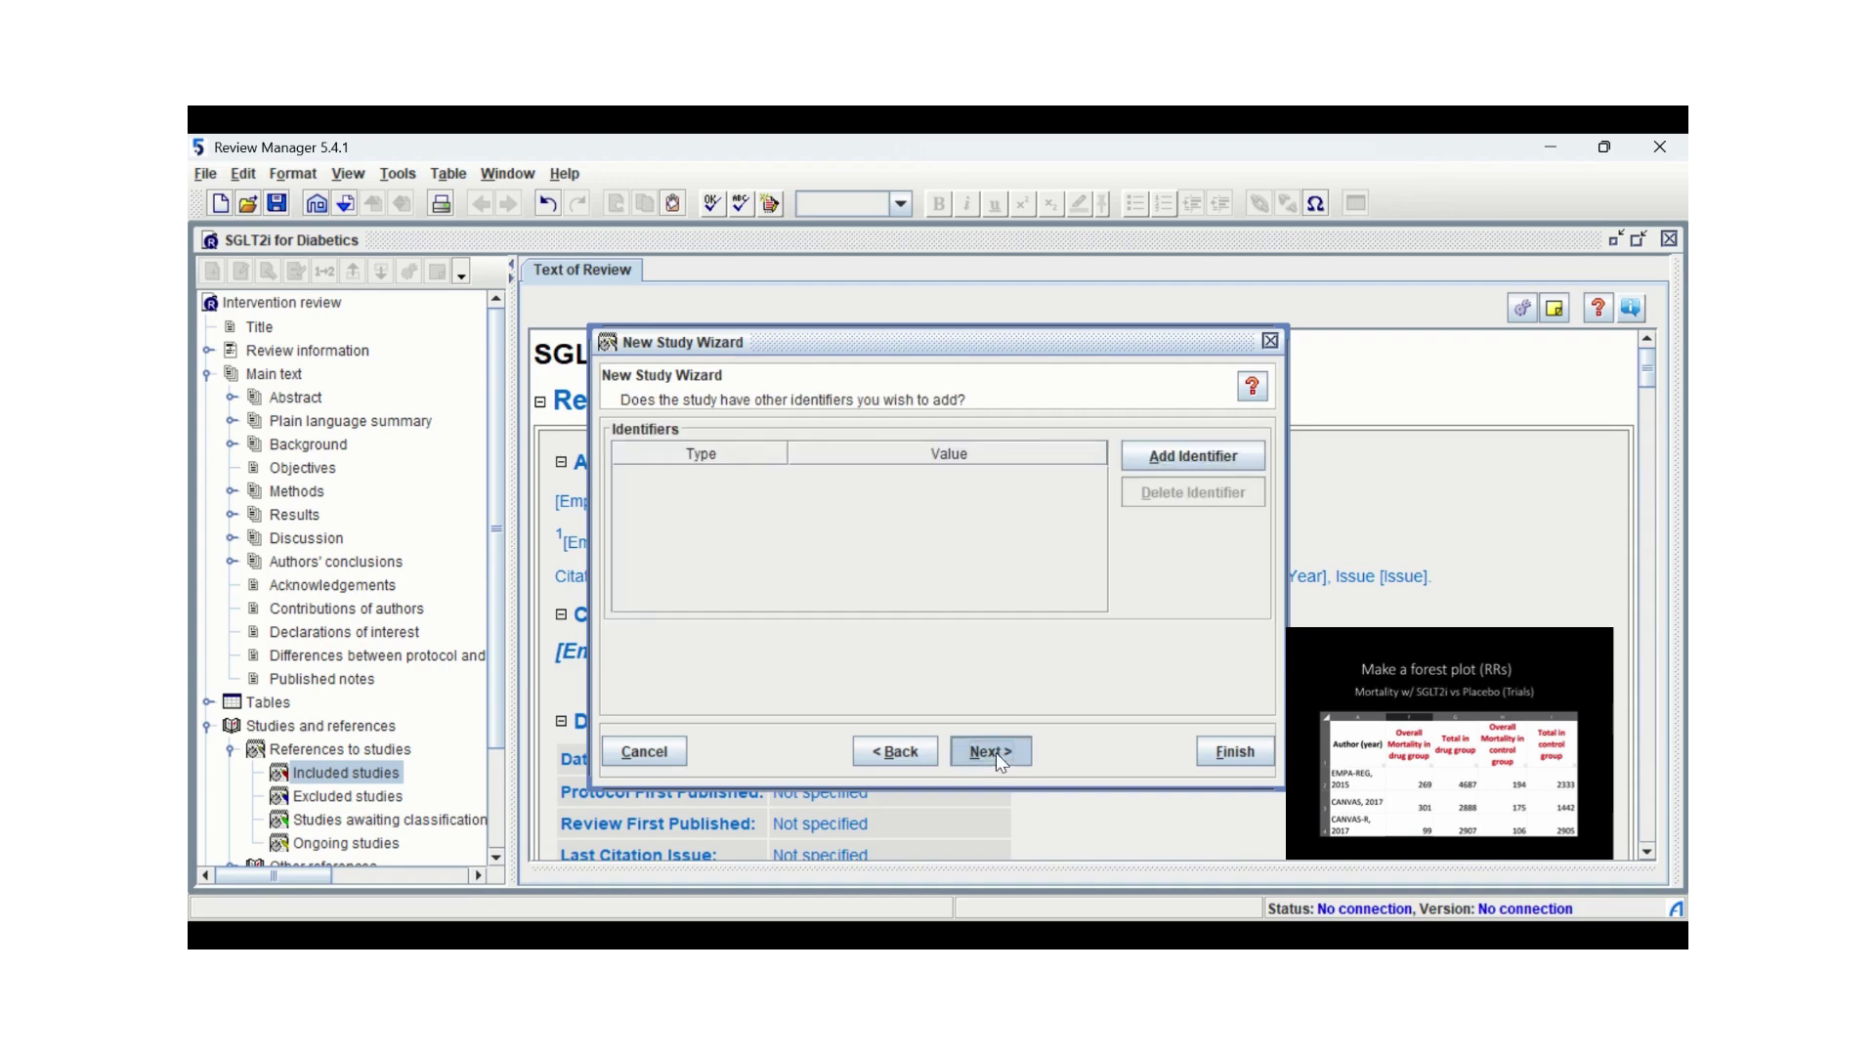
click(995, 753)
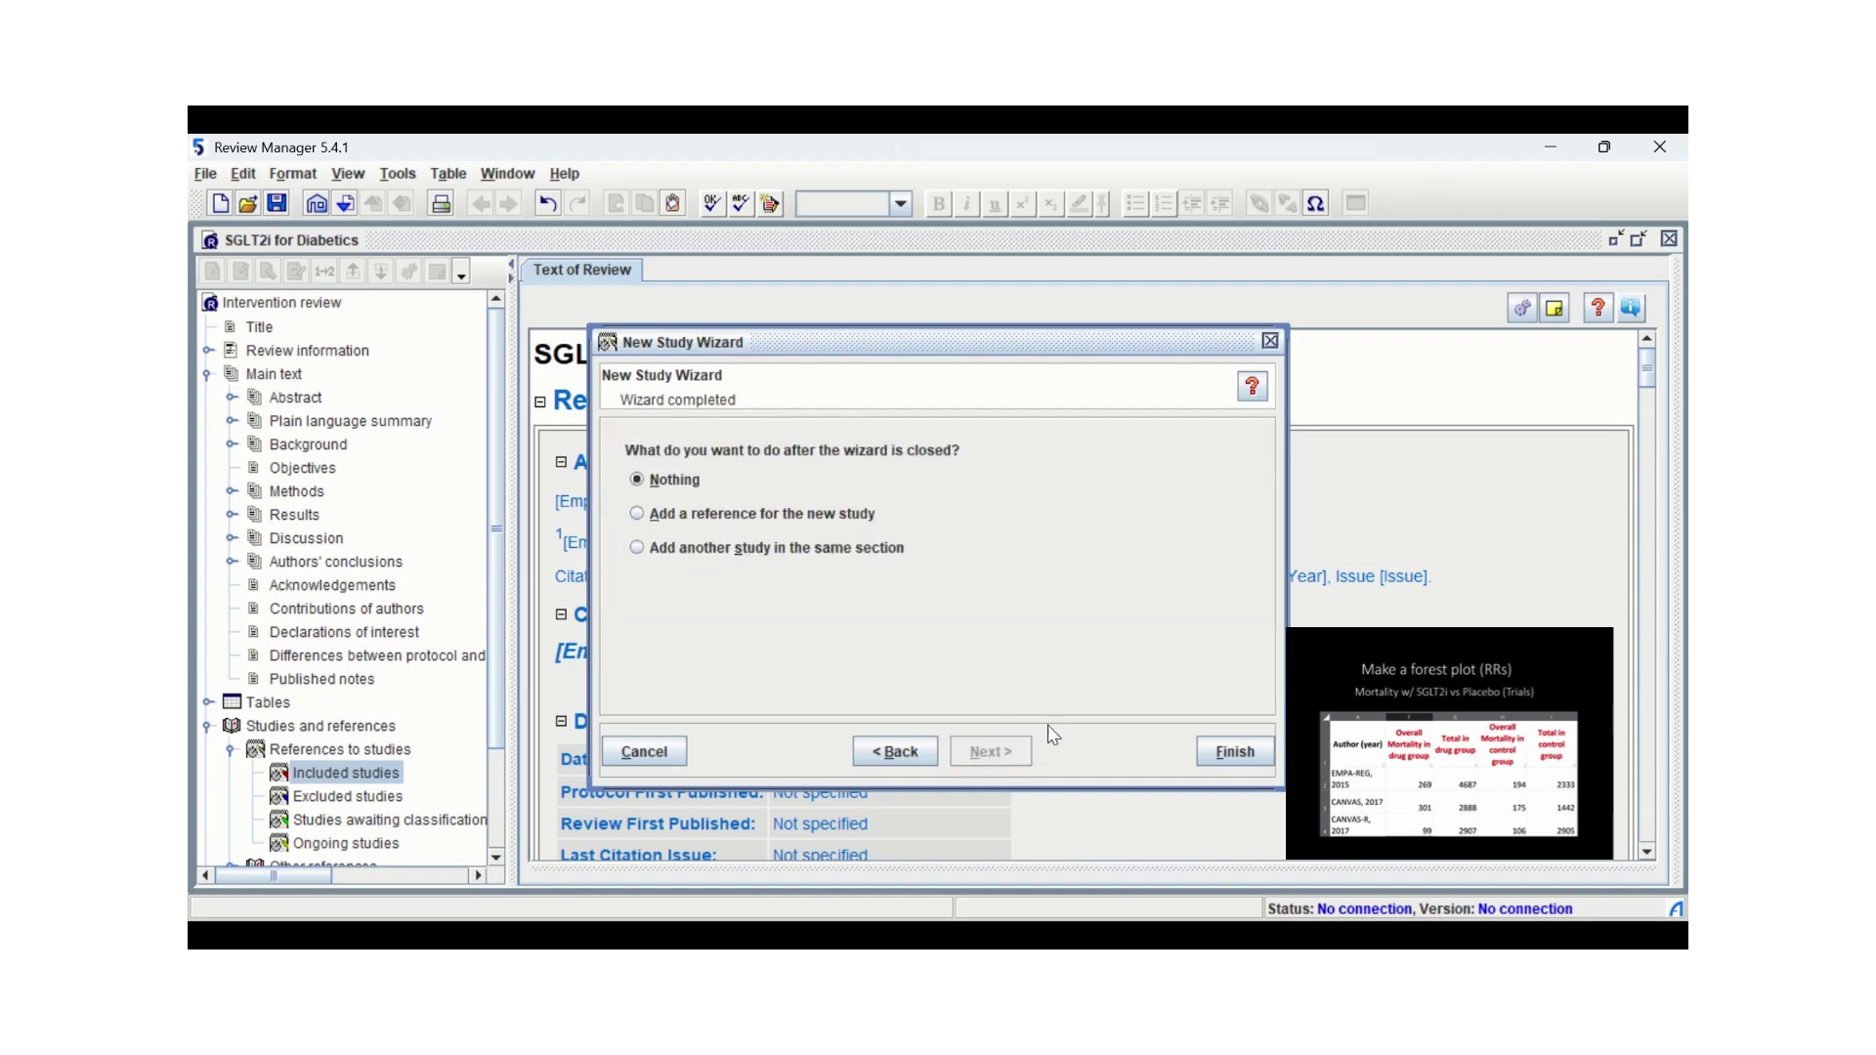
click(1211, 763)
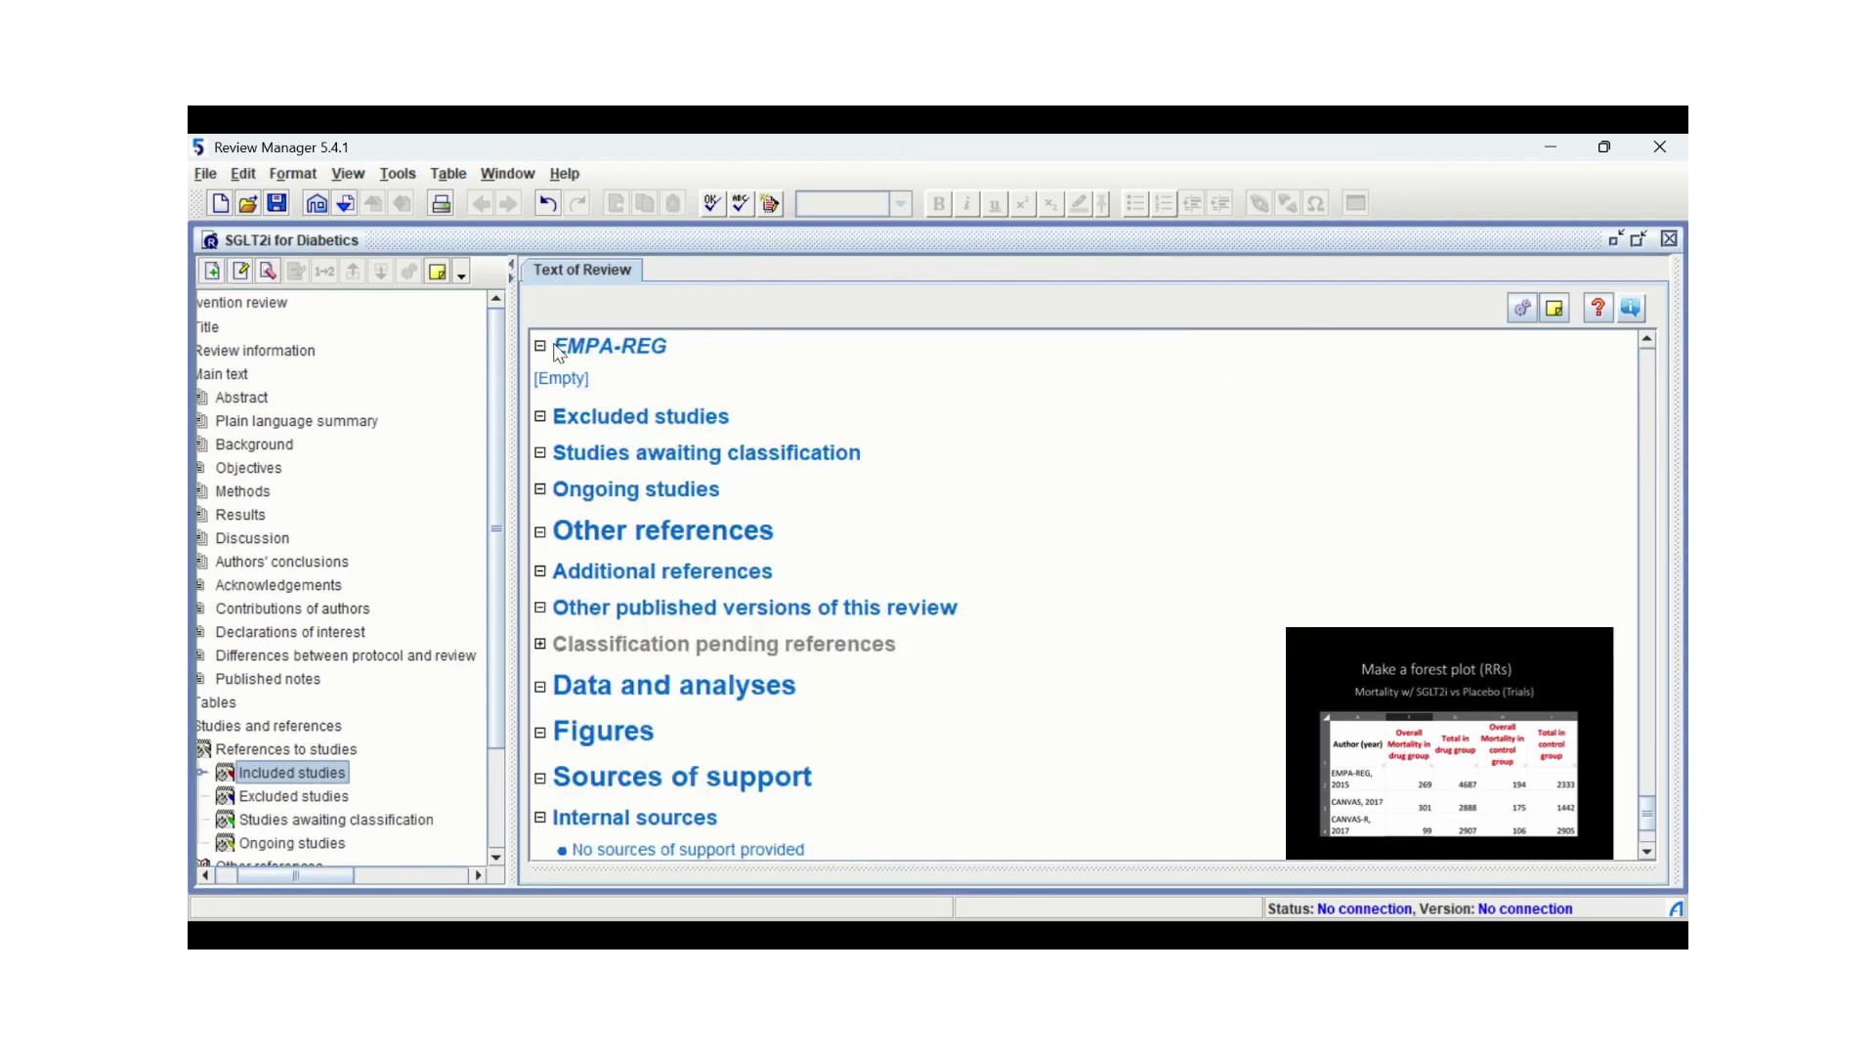
Start a second study in the Included studies section with the study ID CANVAS
double_click(265, 782)
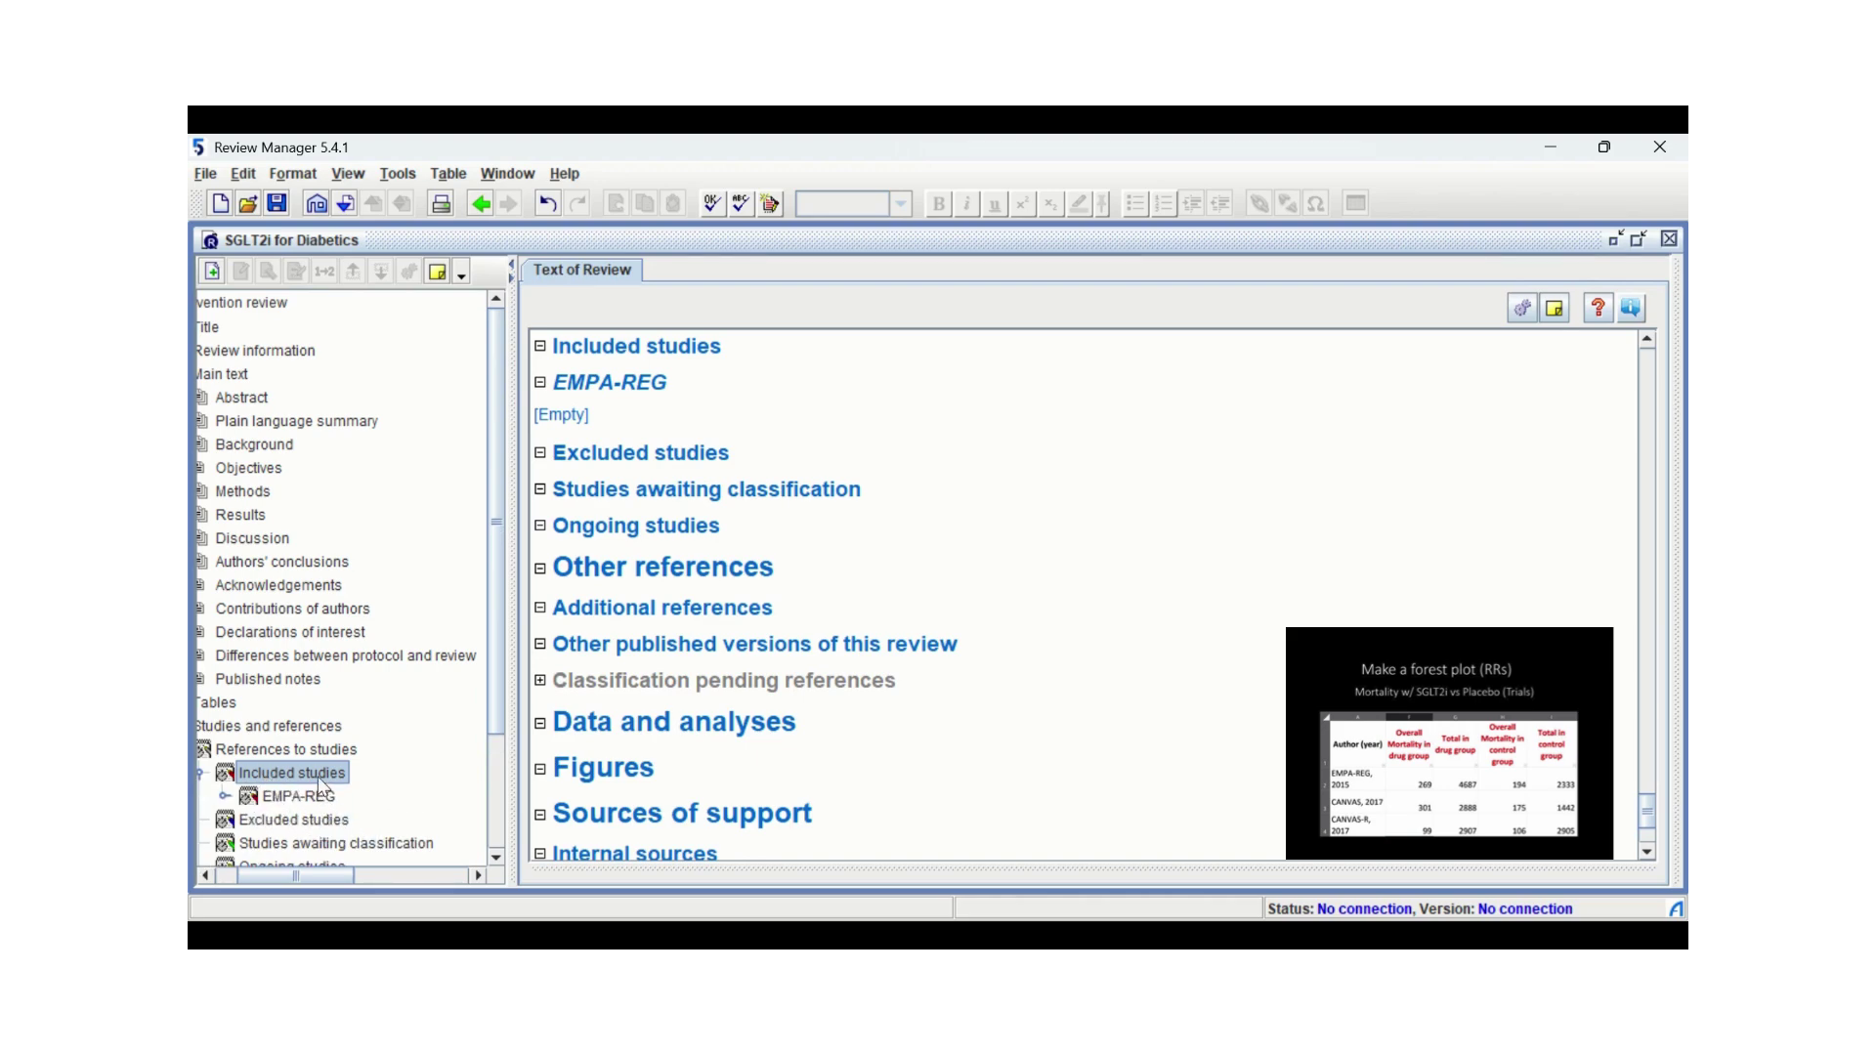
right_click(344, 793)
click(356, 803)
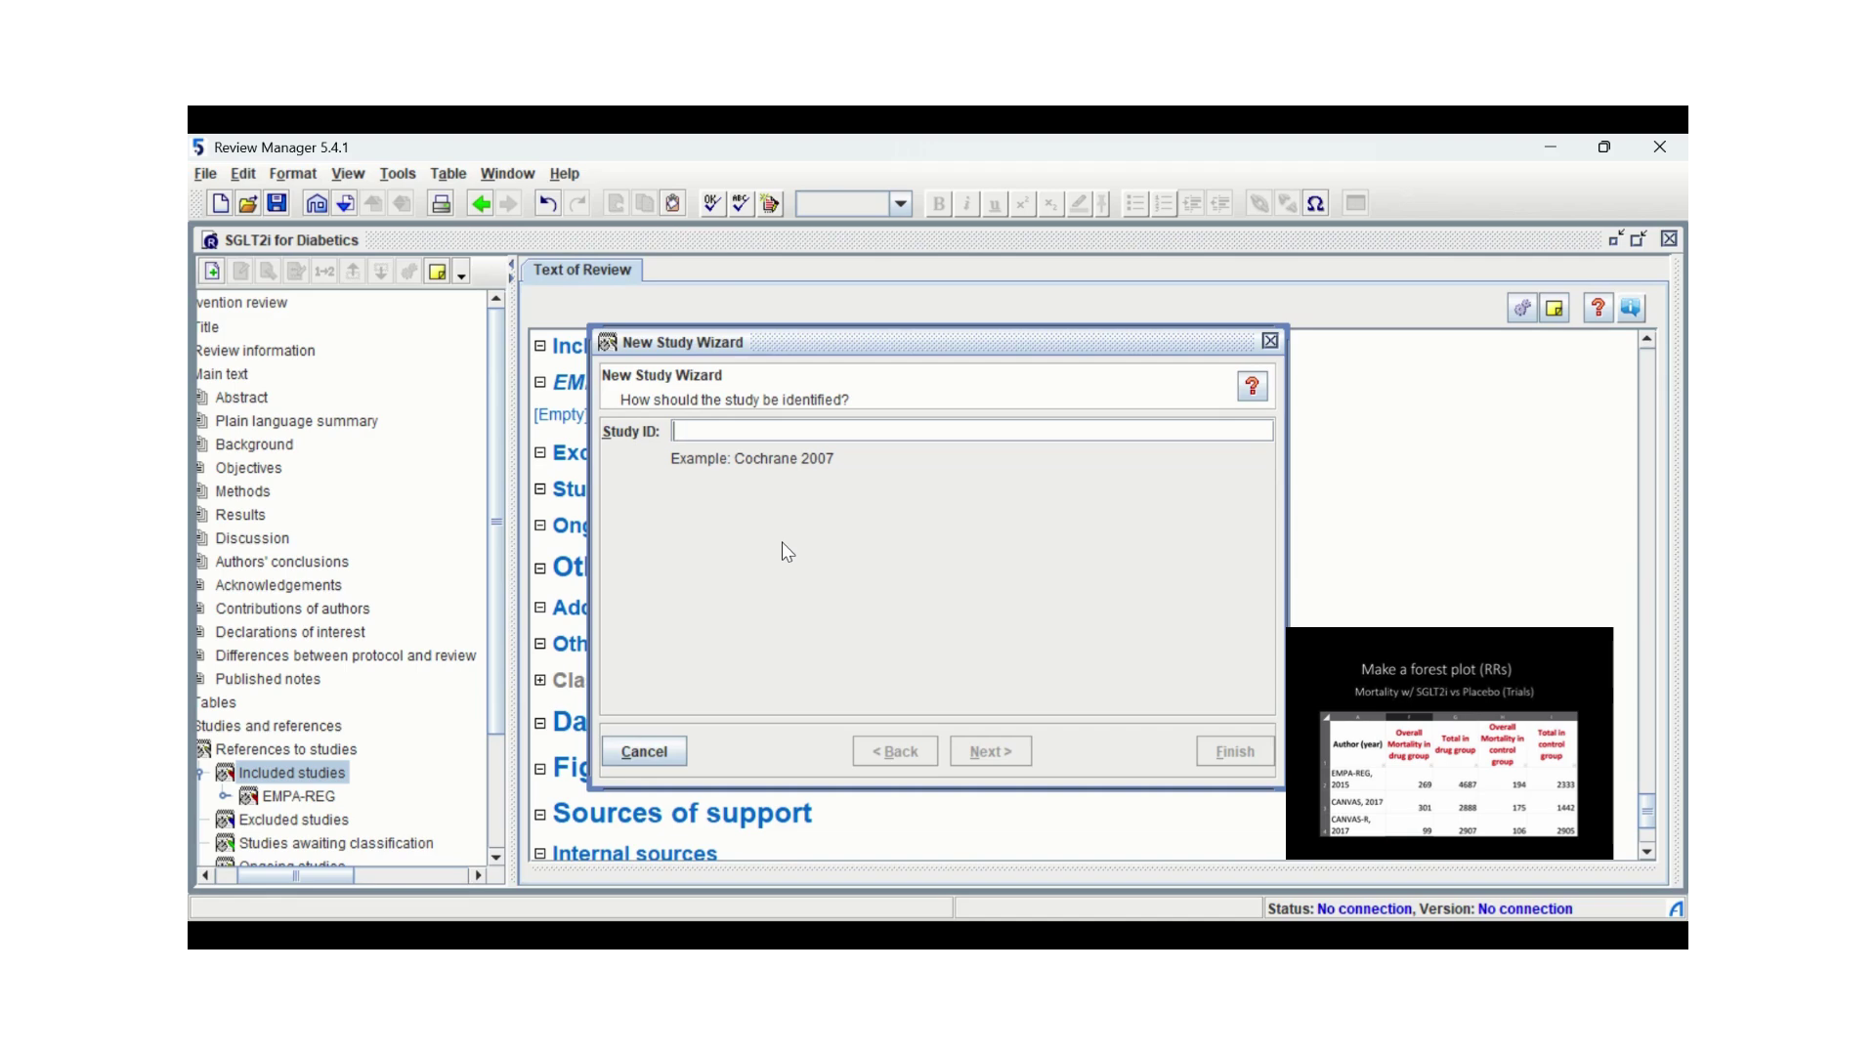
text(CA)
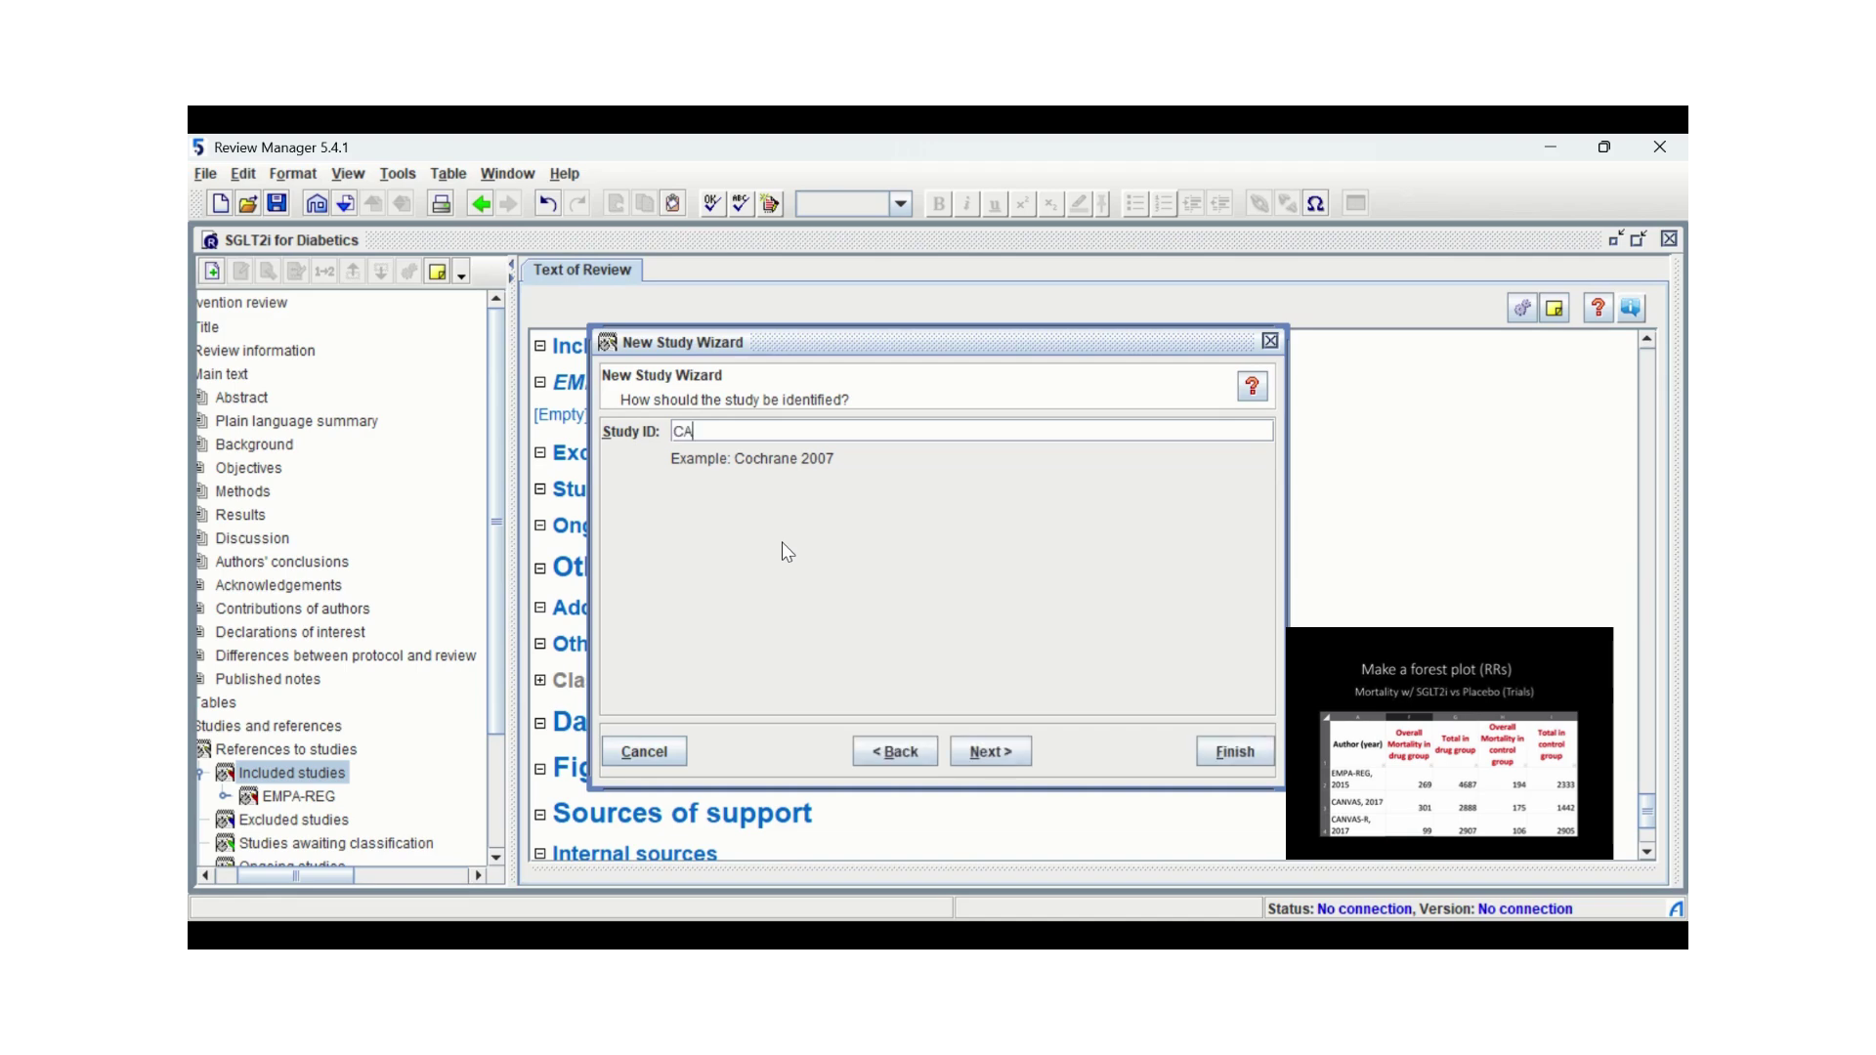
text(NVAS)
Complete the CANVAS study with published data only and year 2017, choosing to add another study in the same section
click(1012, 750)
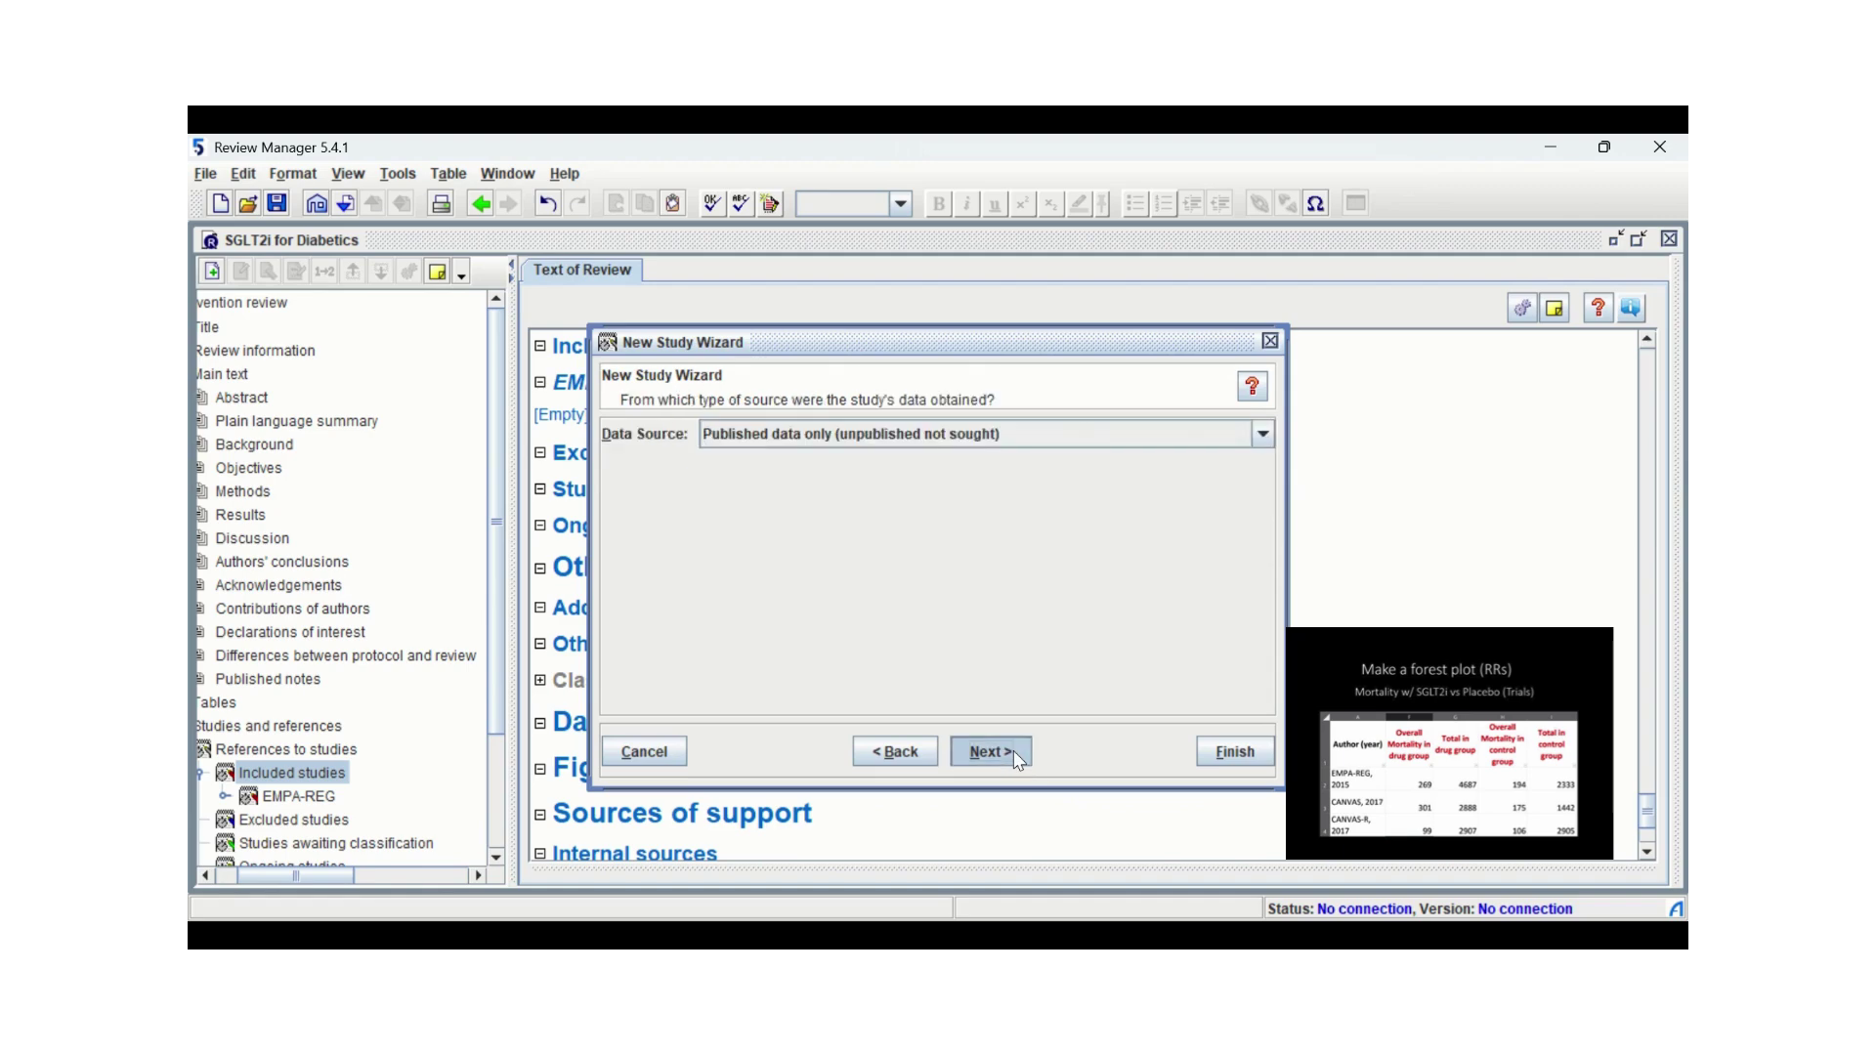
click(1012, 750)
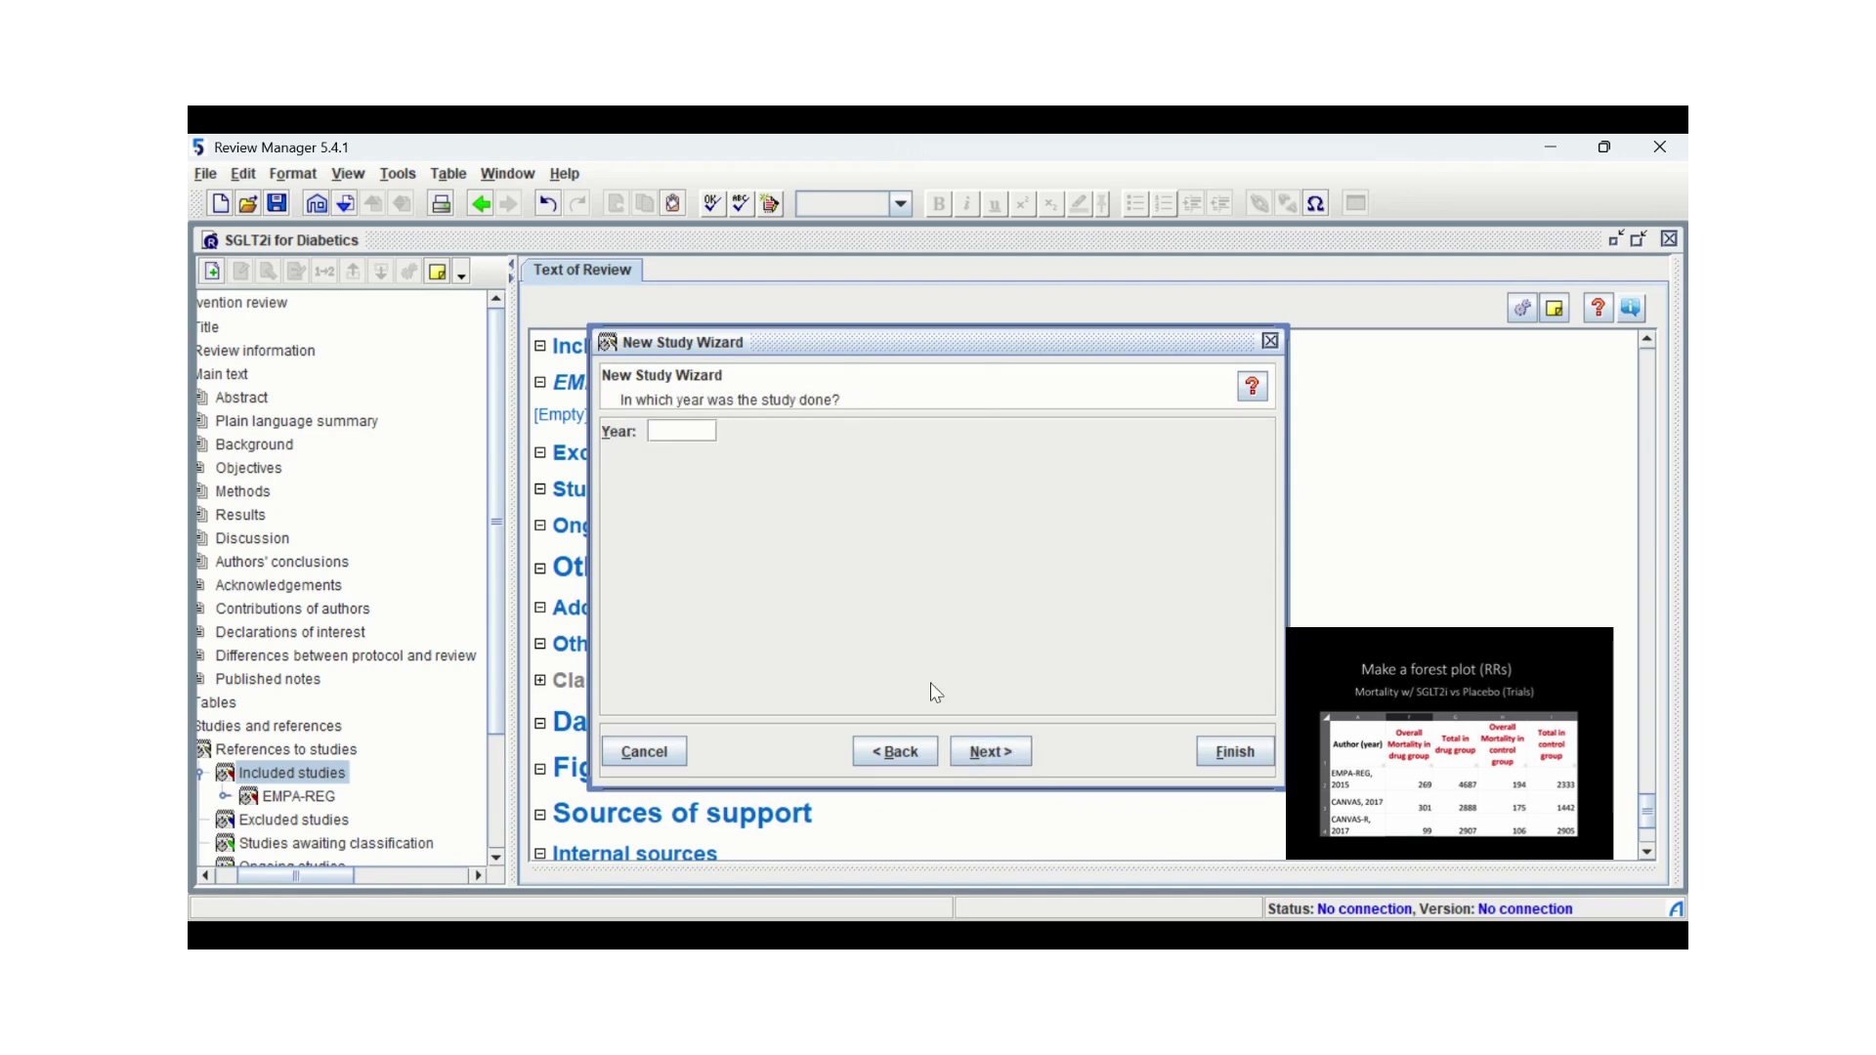
click(684, 432)
text(2017)
click(992, 754)
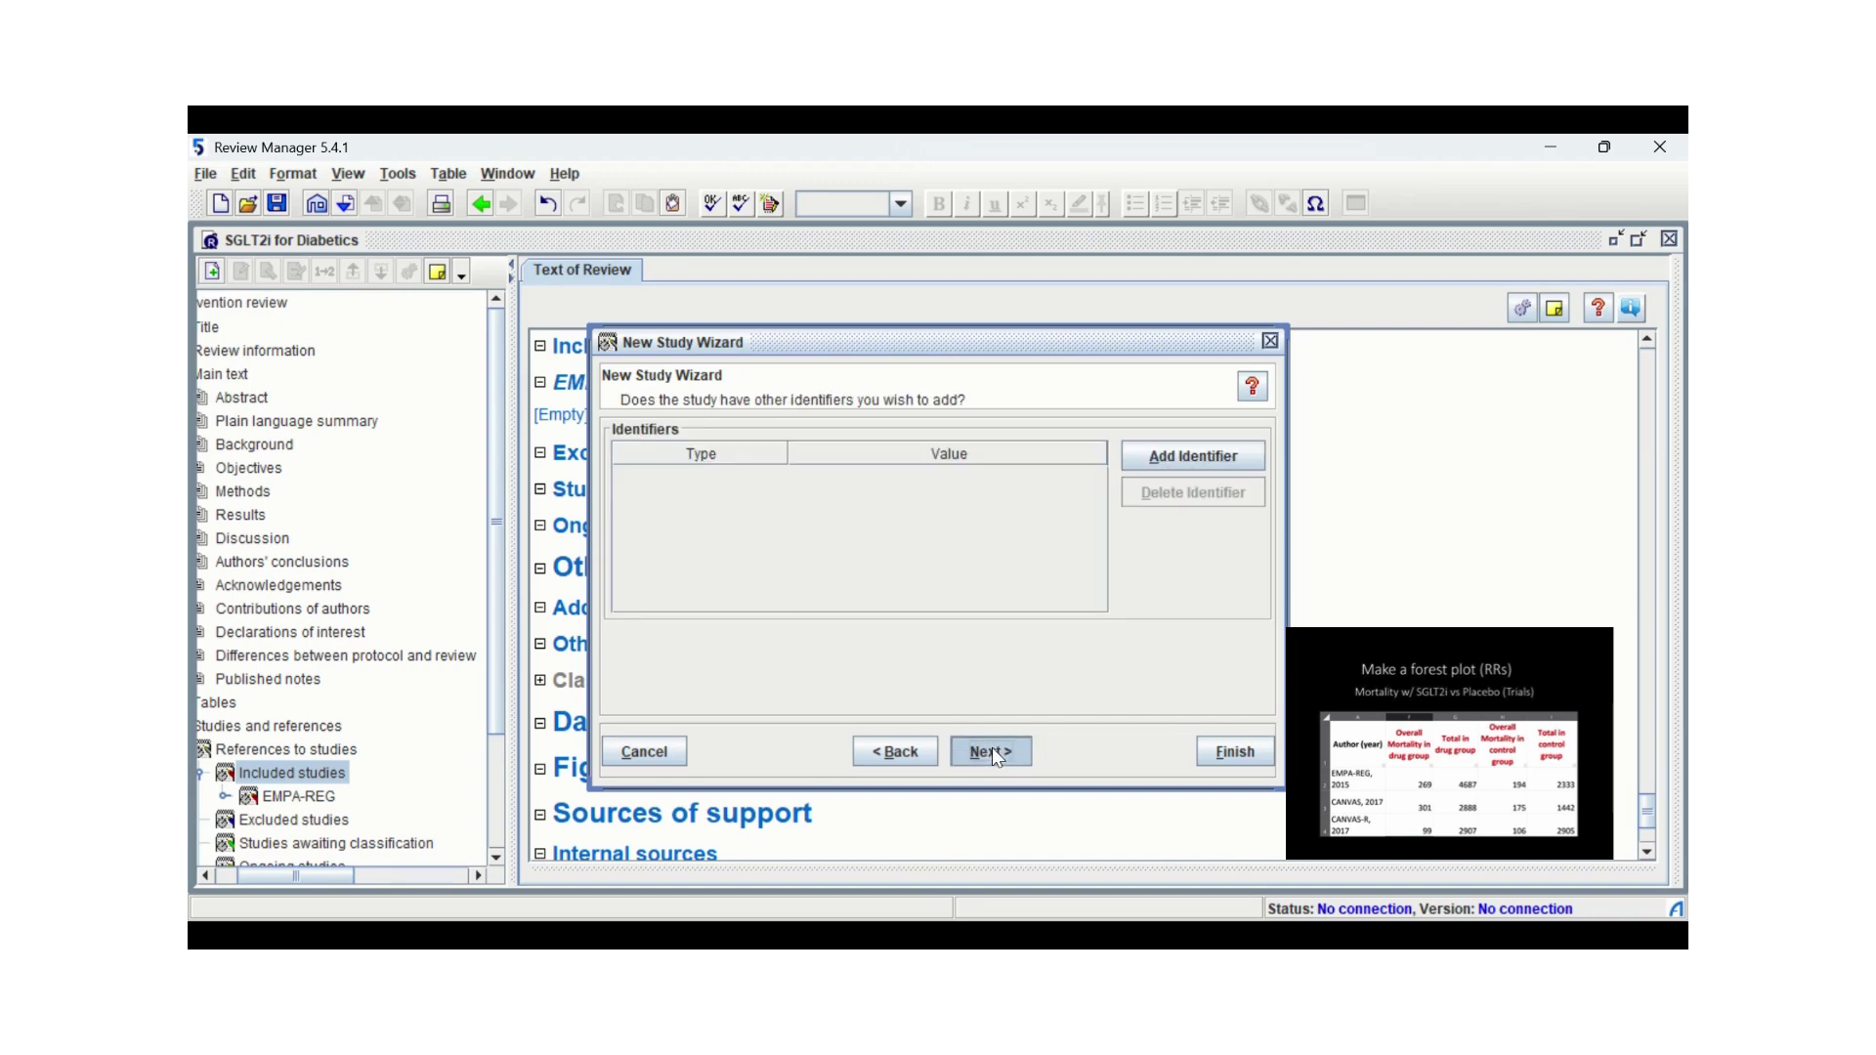
click(993, 754)
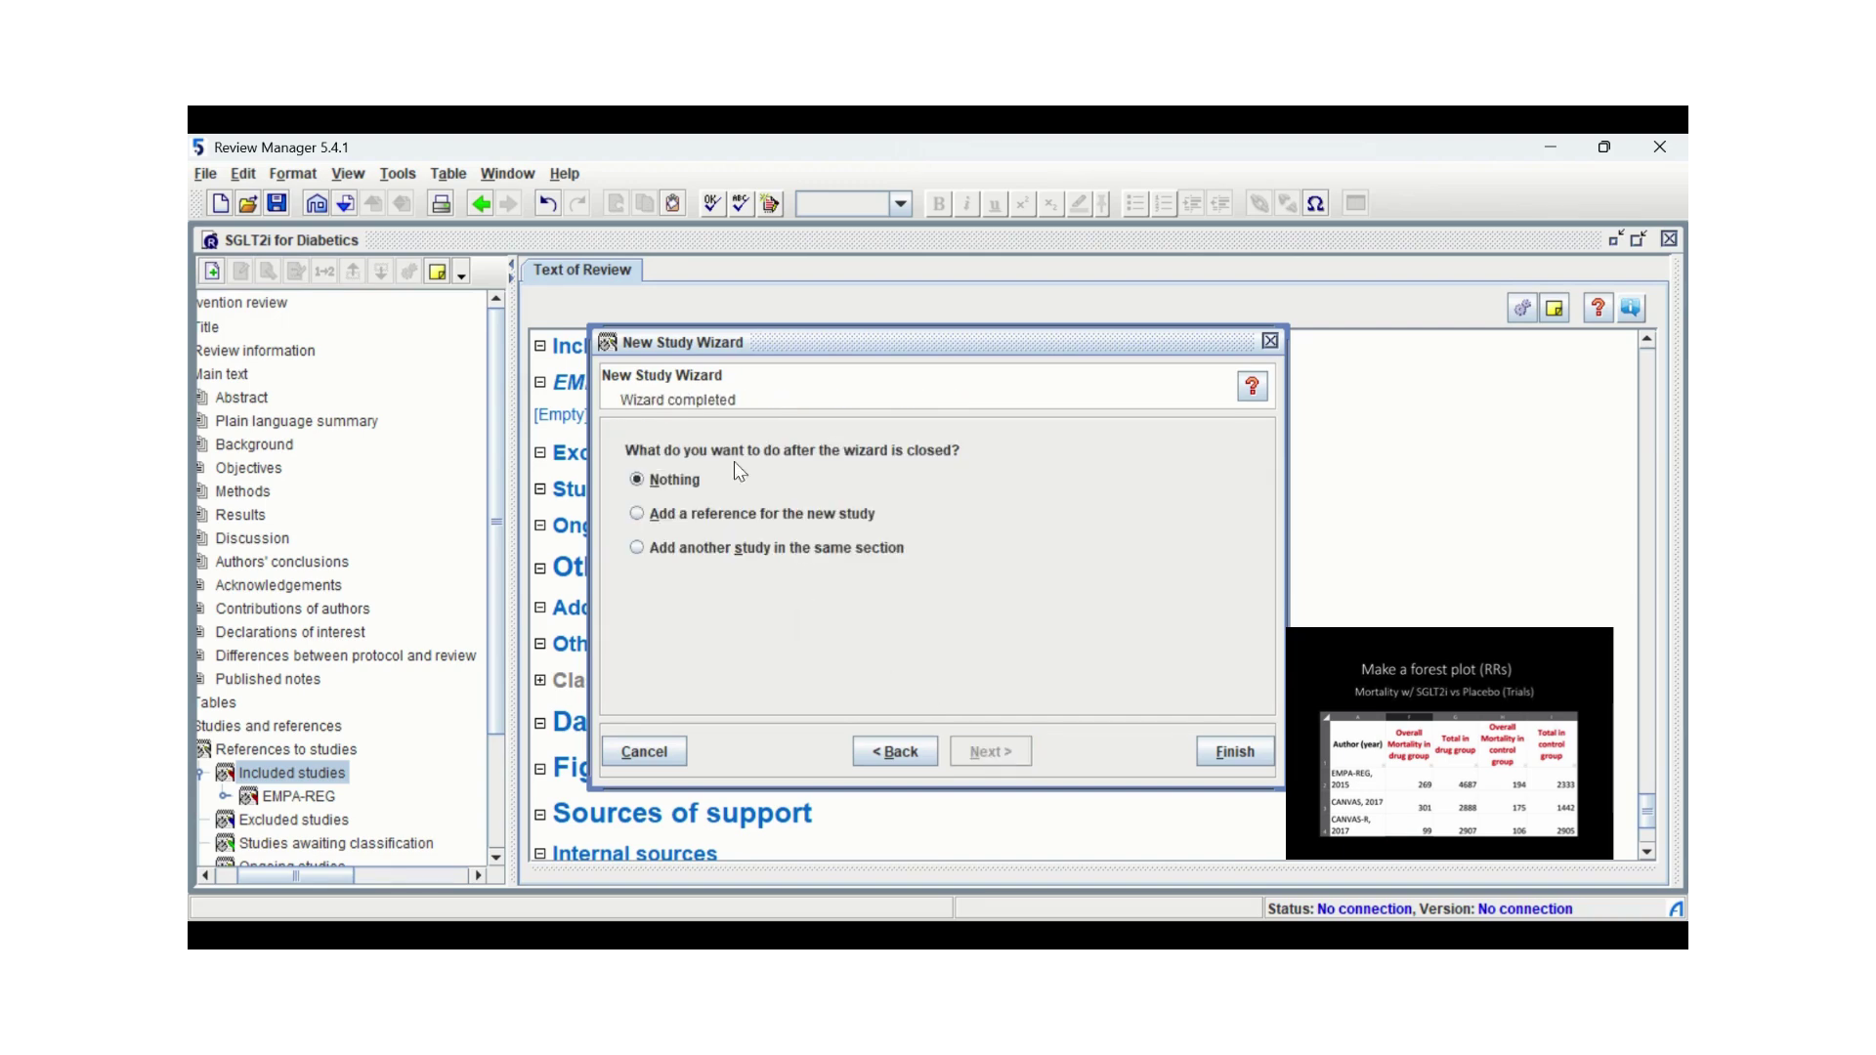
click(640, 549)
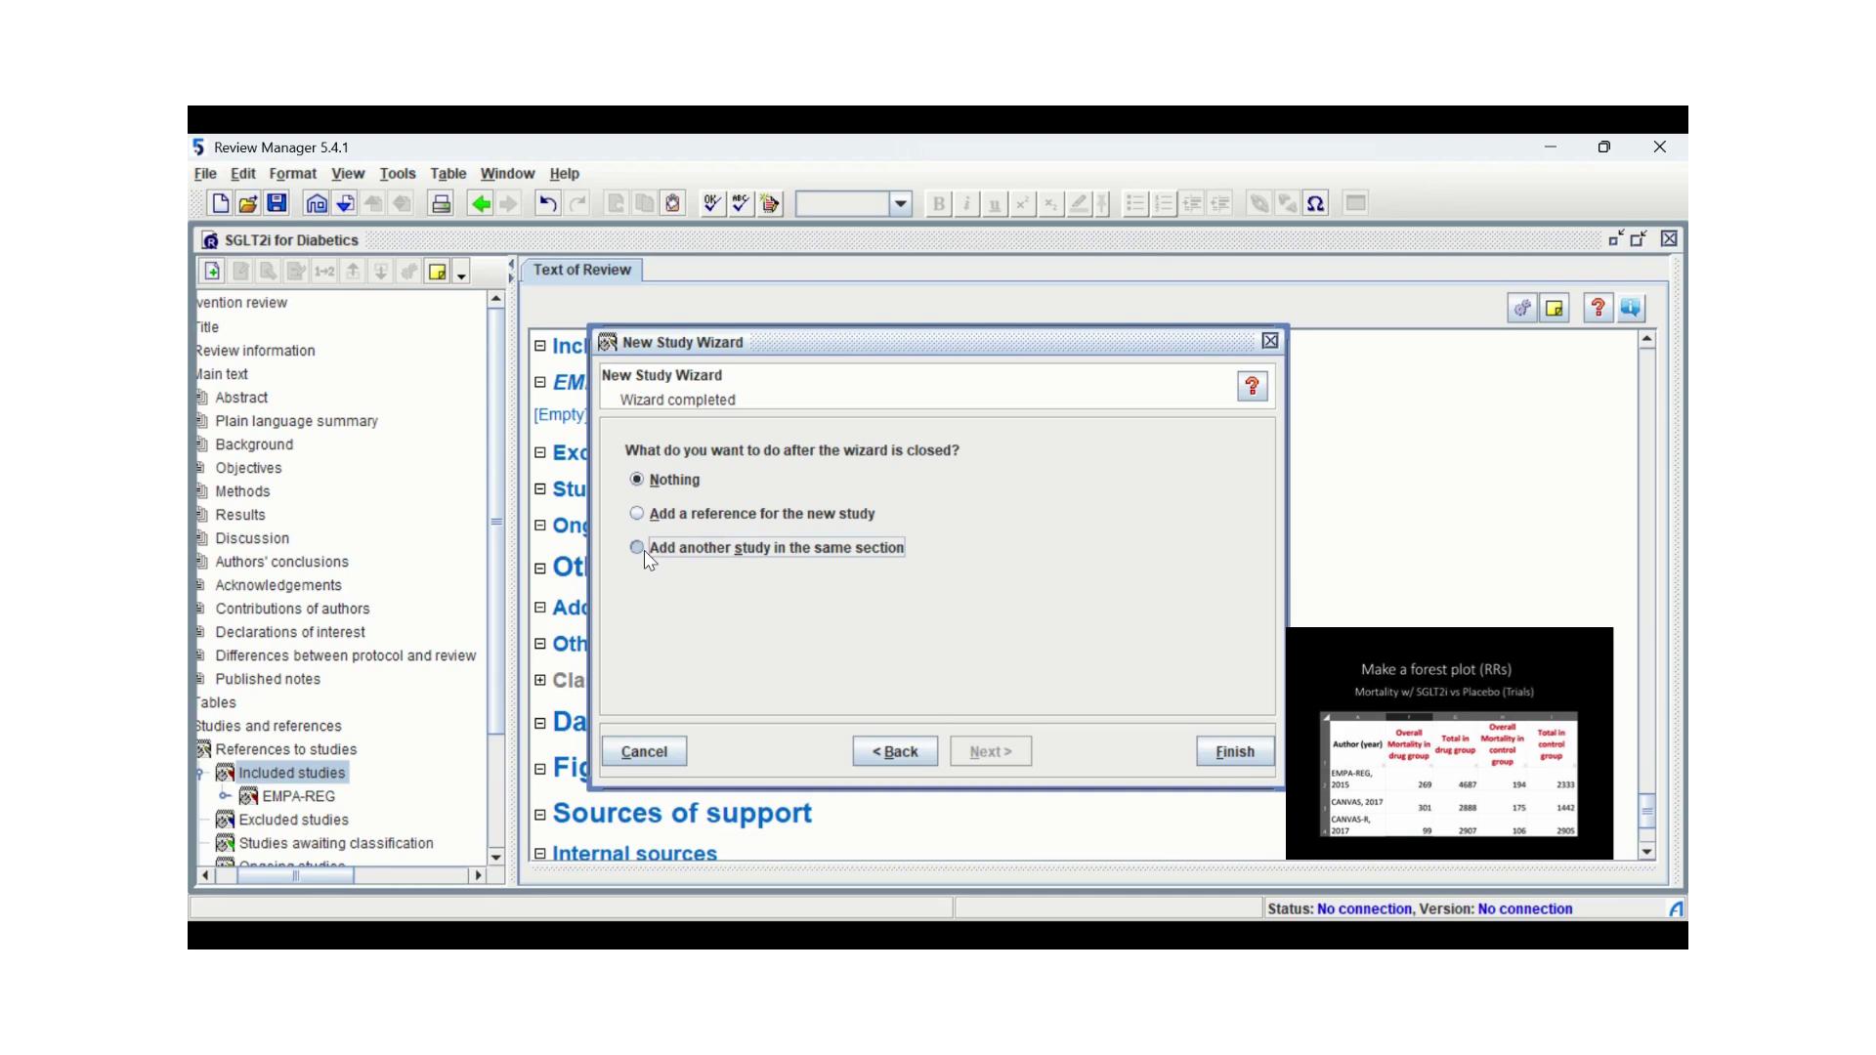
click(1211, 752)
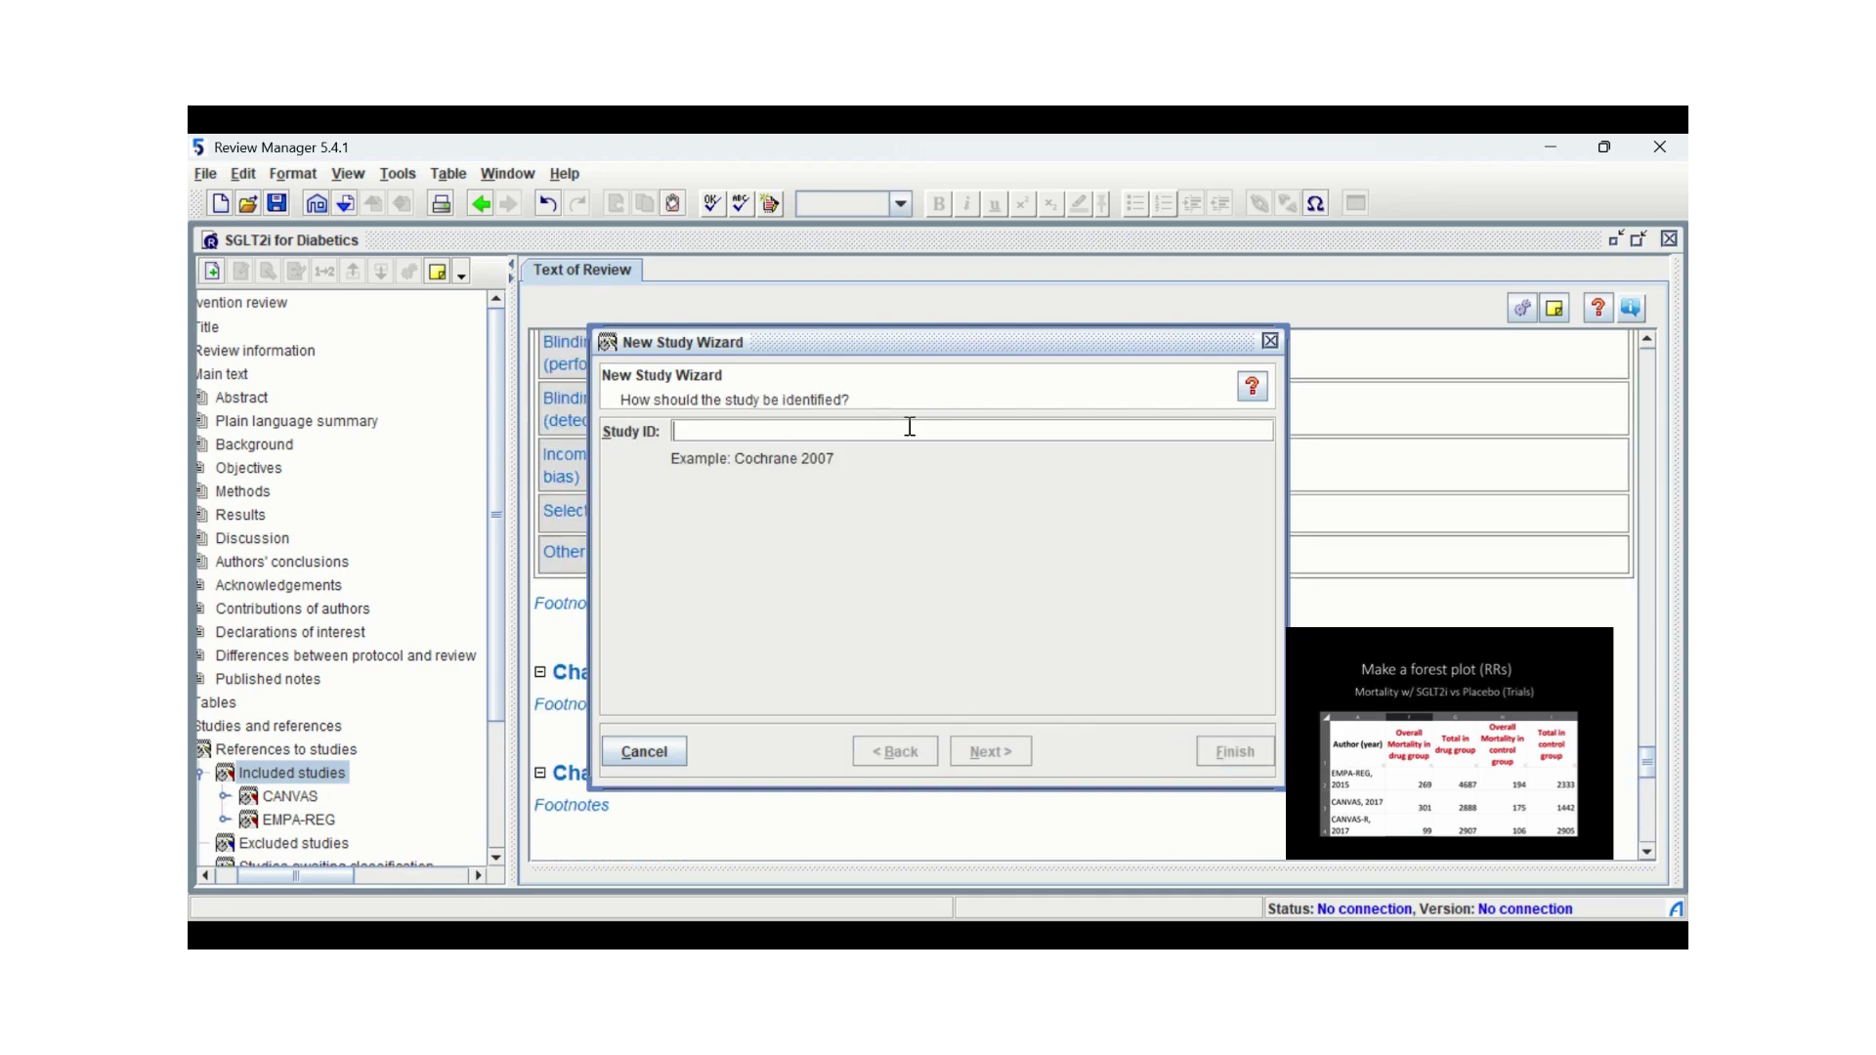
Add the included study CANVAS-R with published data only as its source, year 2017 and no extra identifiers
text(CA)
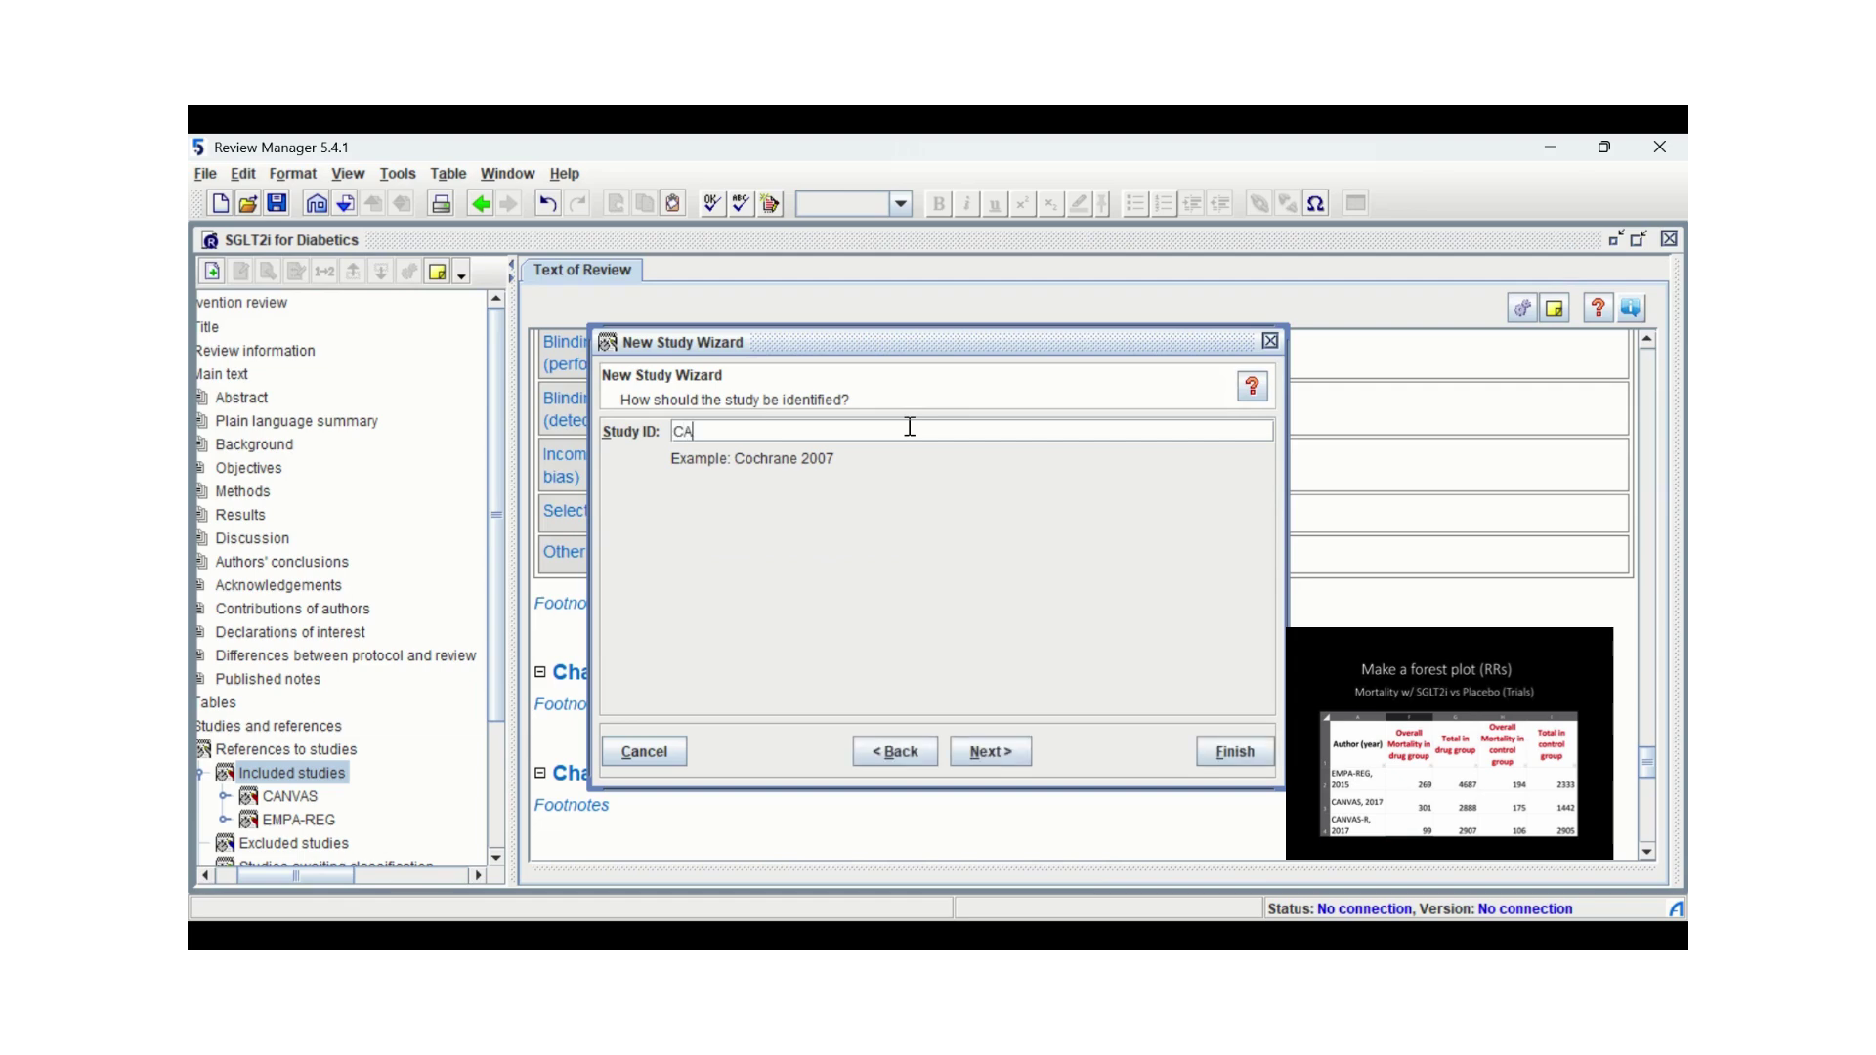
text(NVAS)
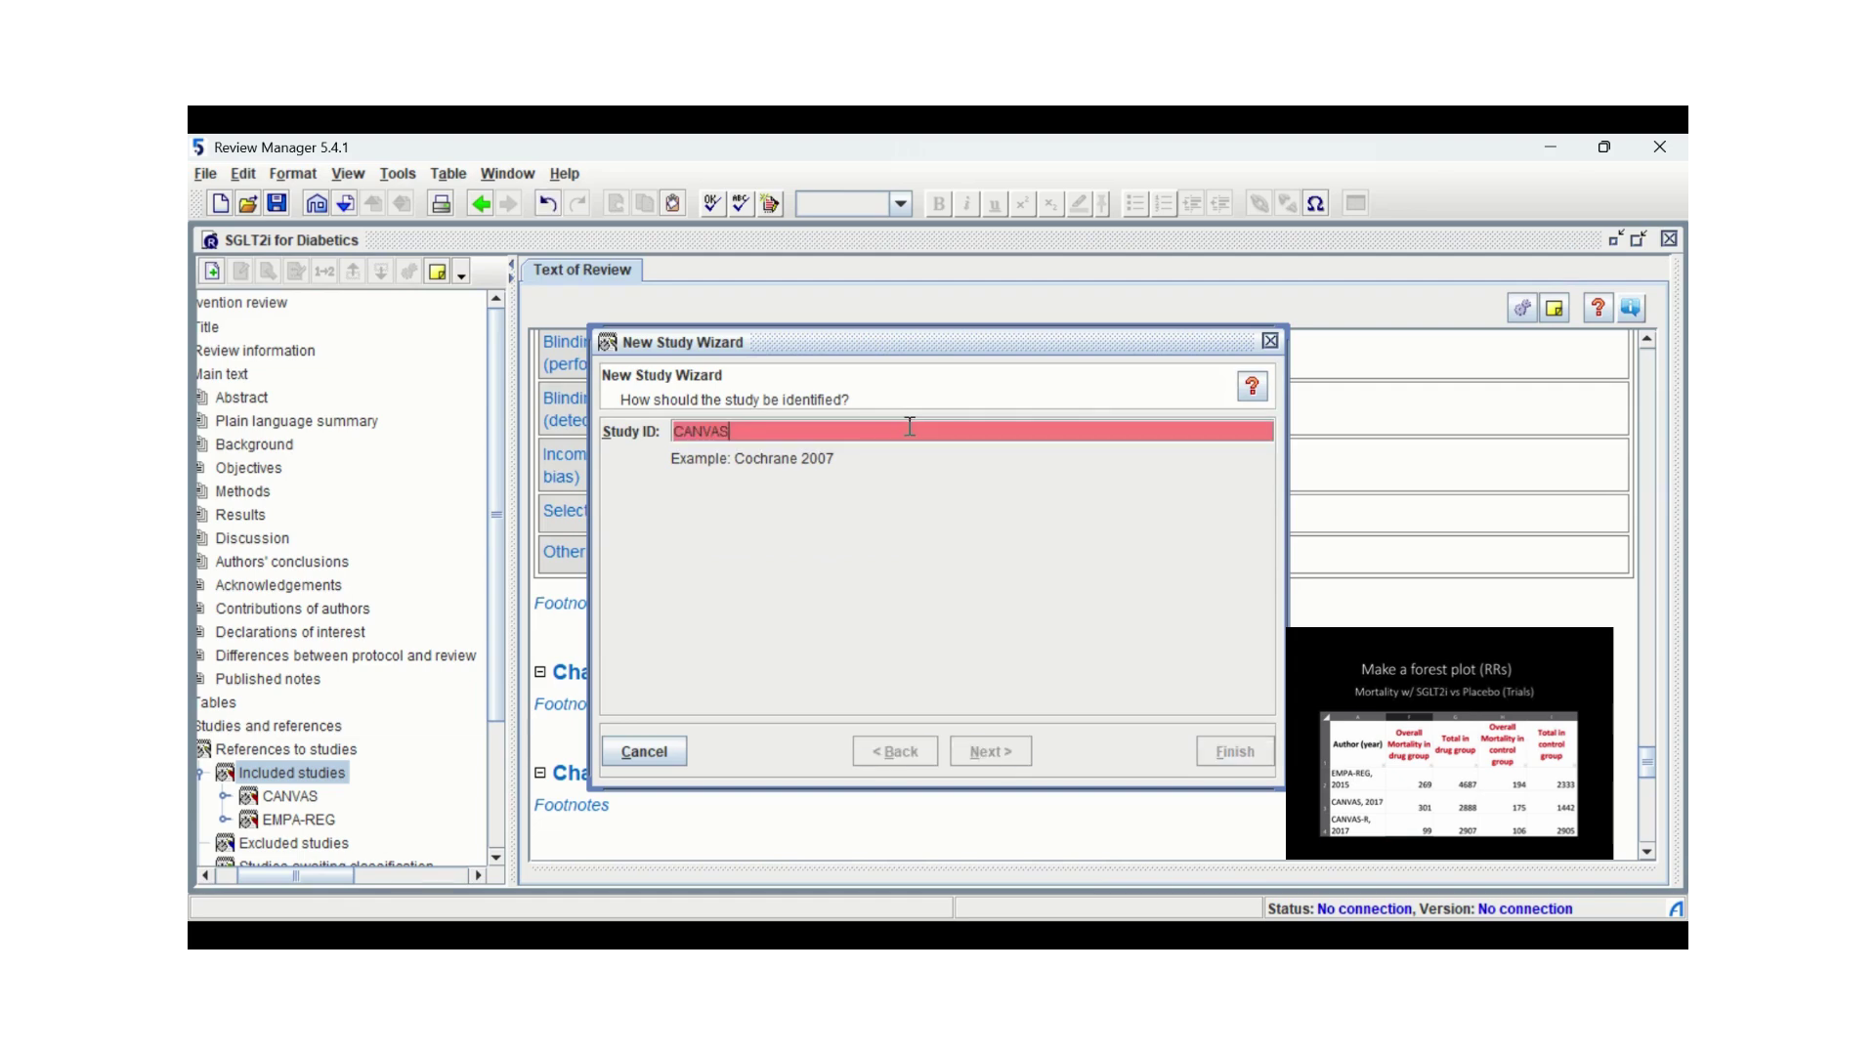
text(-R)
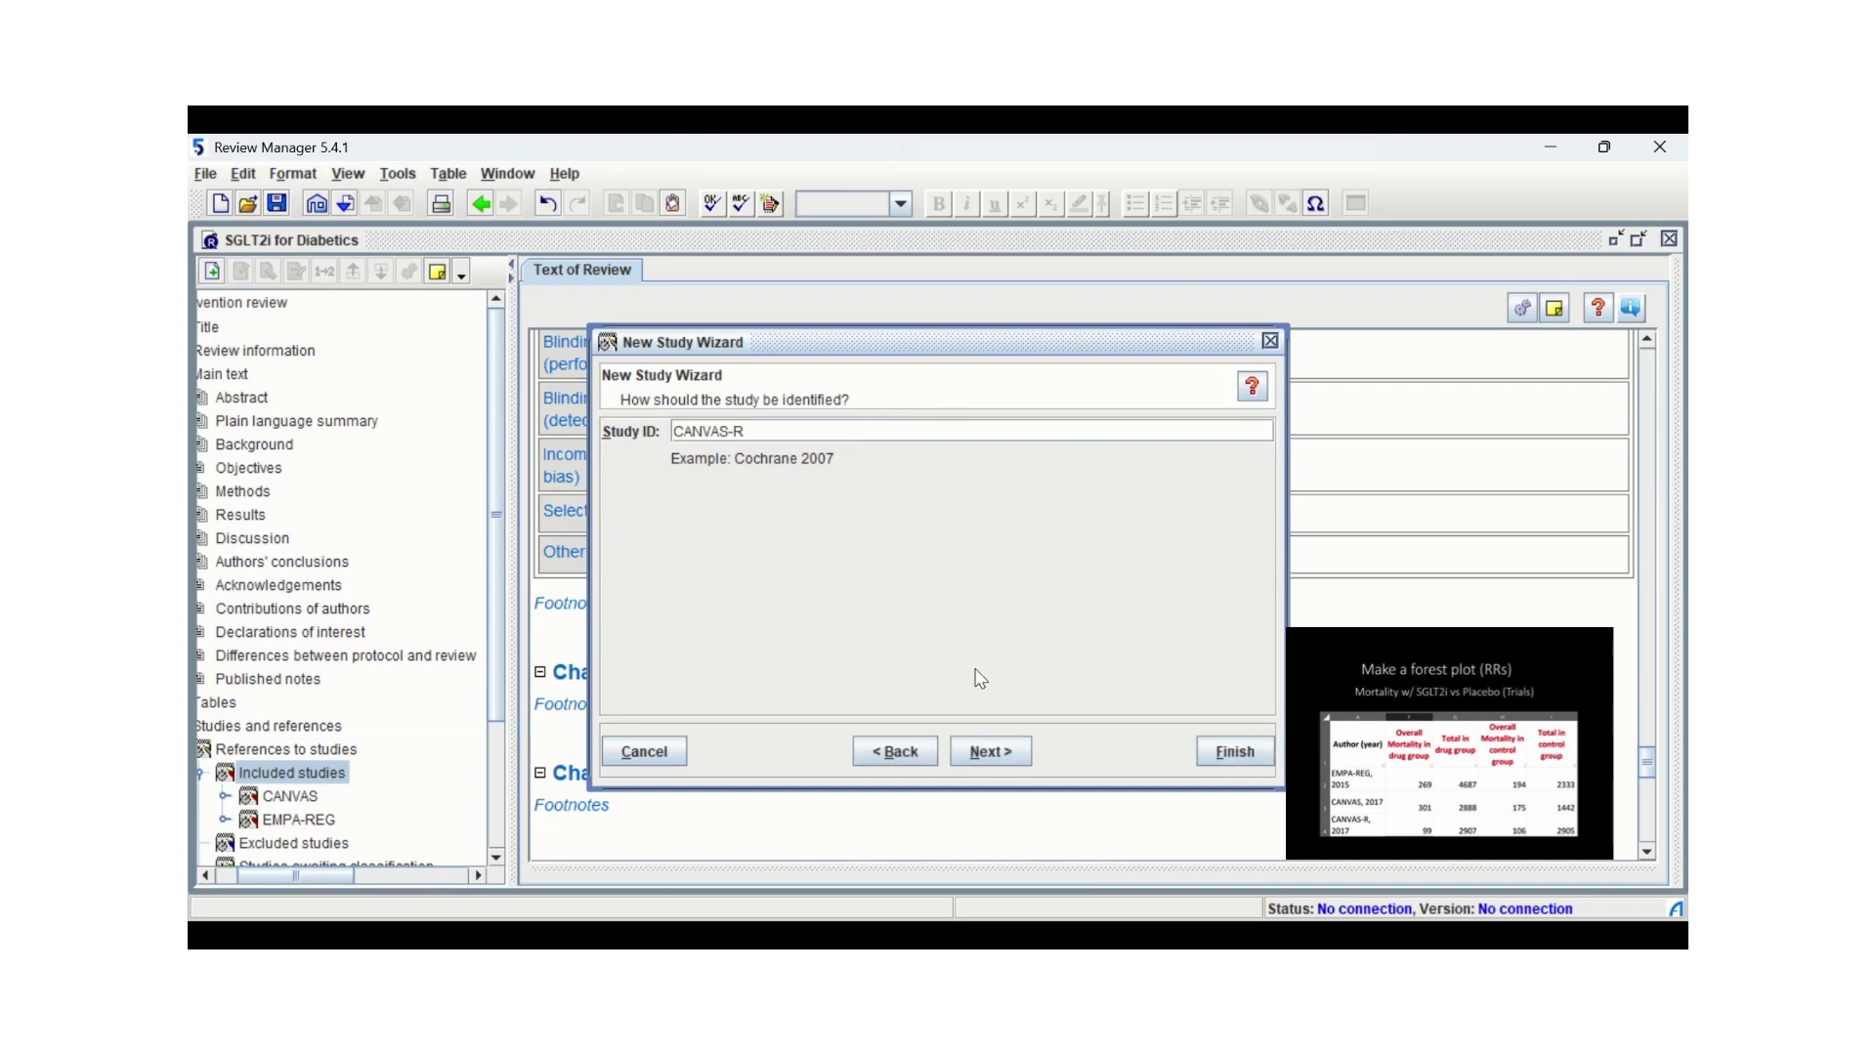
click(985, 750)
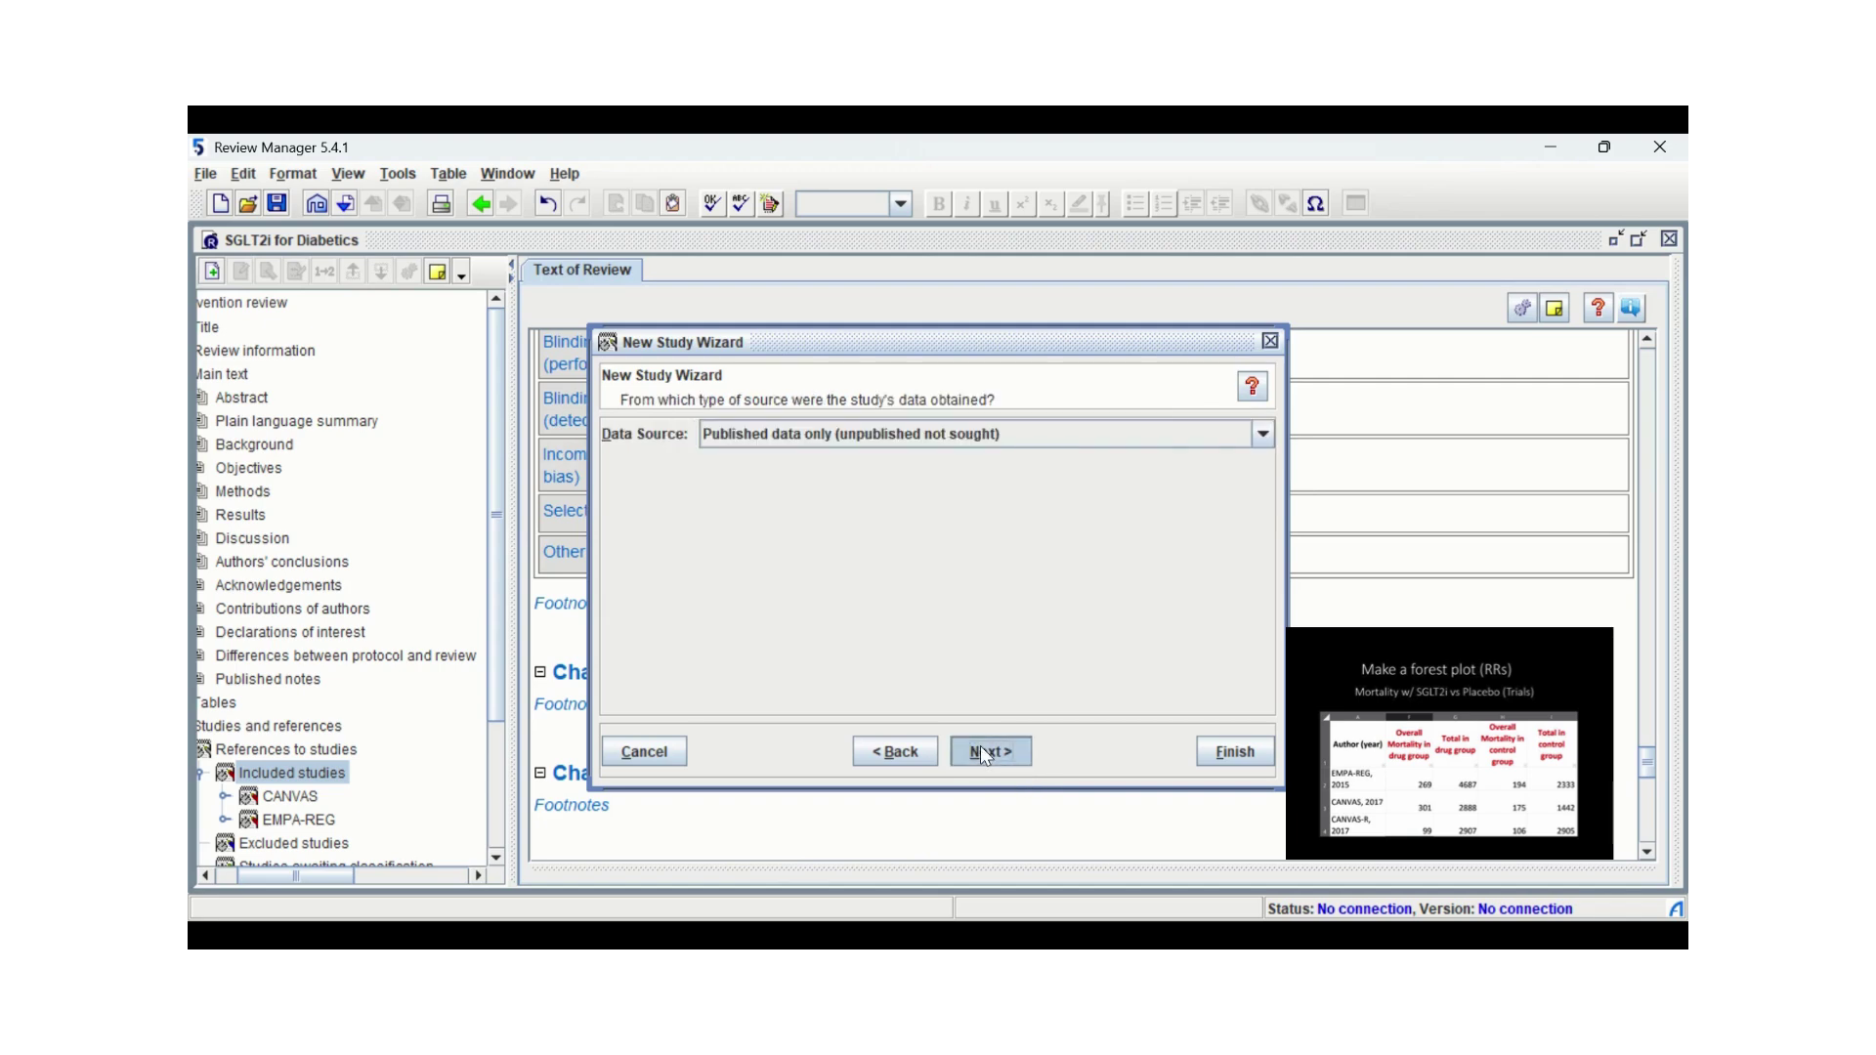
click(981, 753)
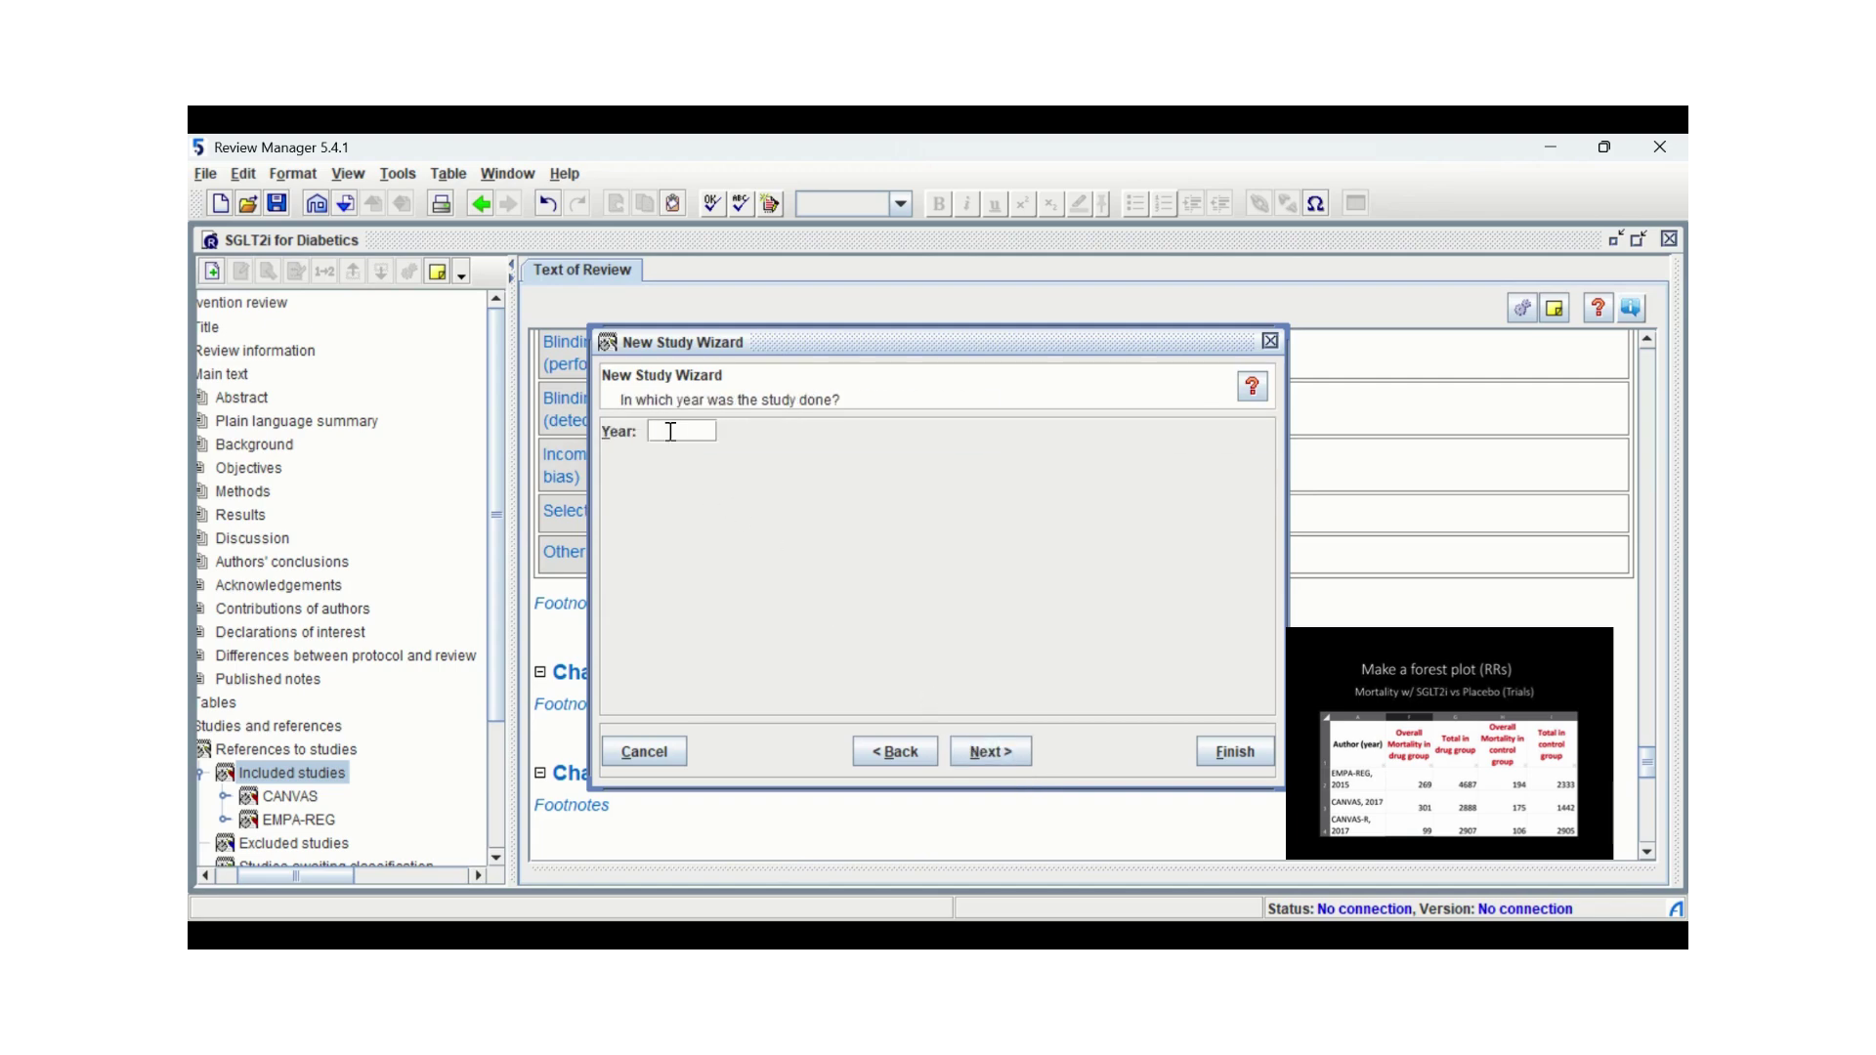
text(2017)
click(1013, 754)
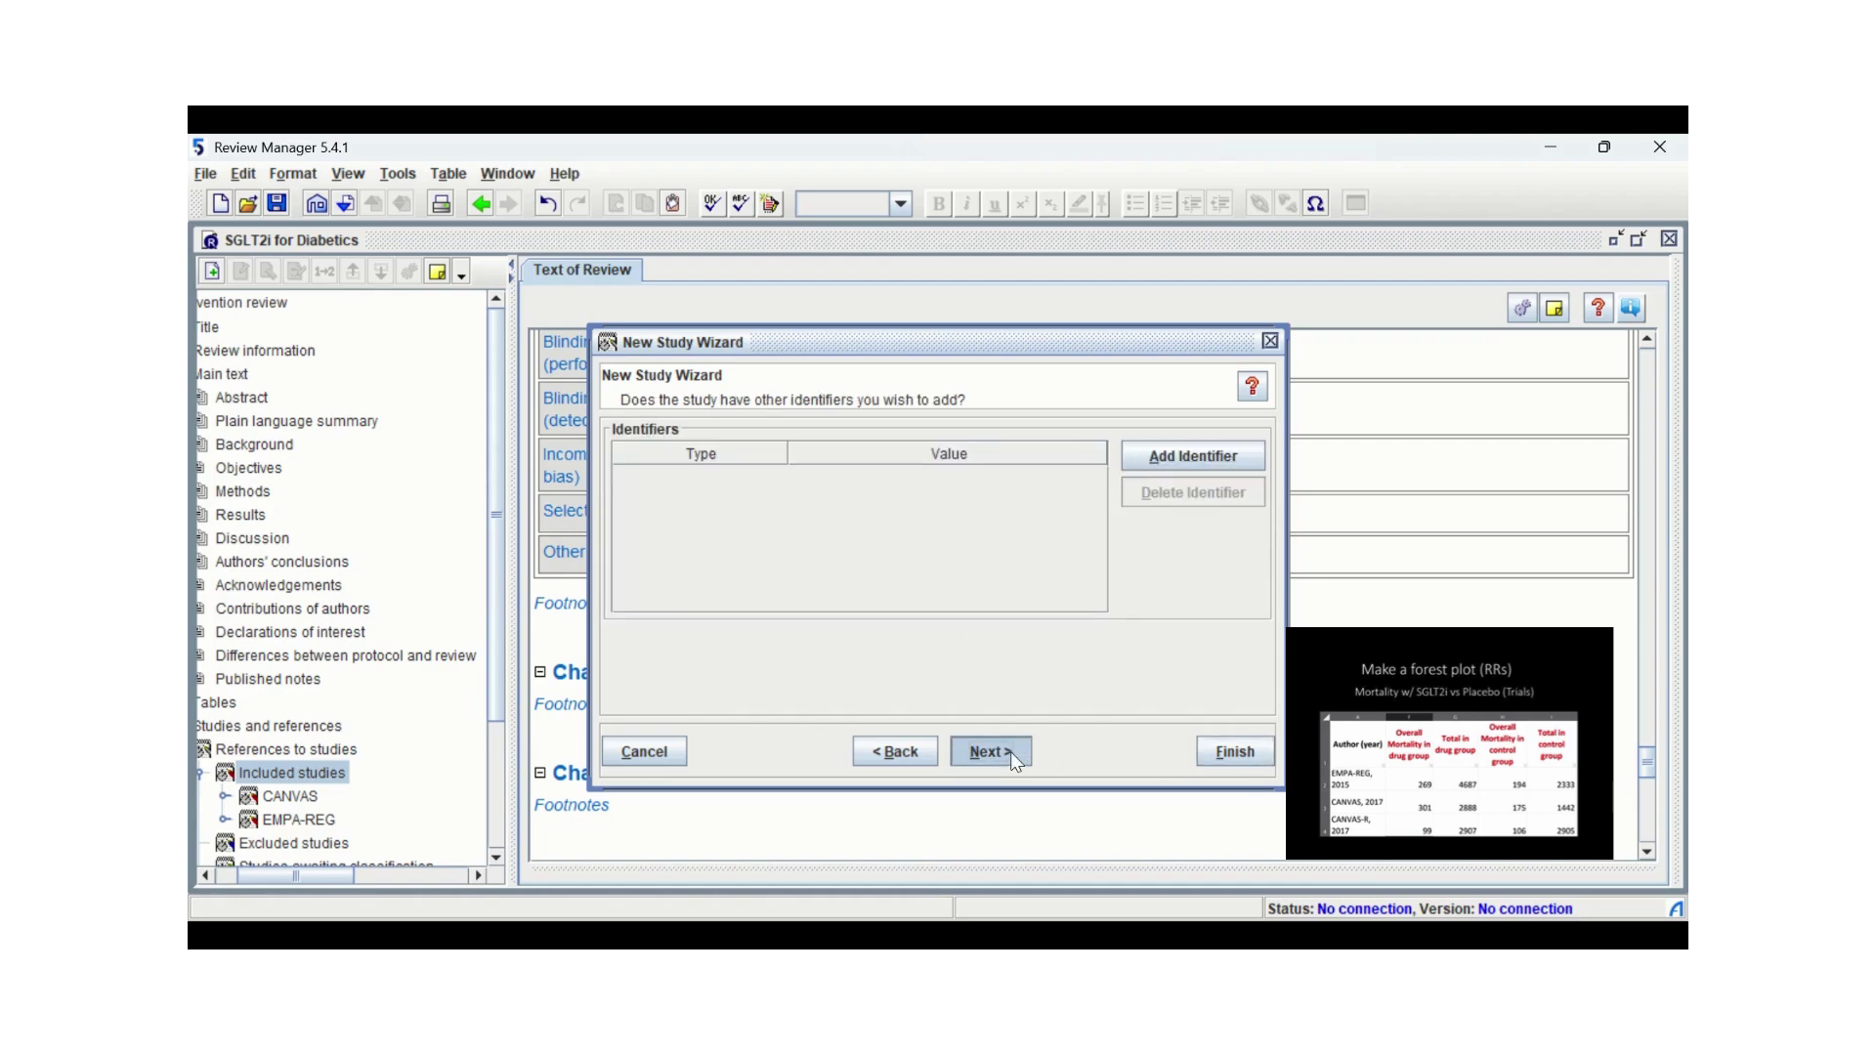
click(1011, 752)
click(1219, 756)
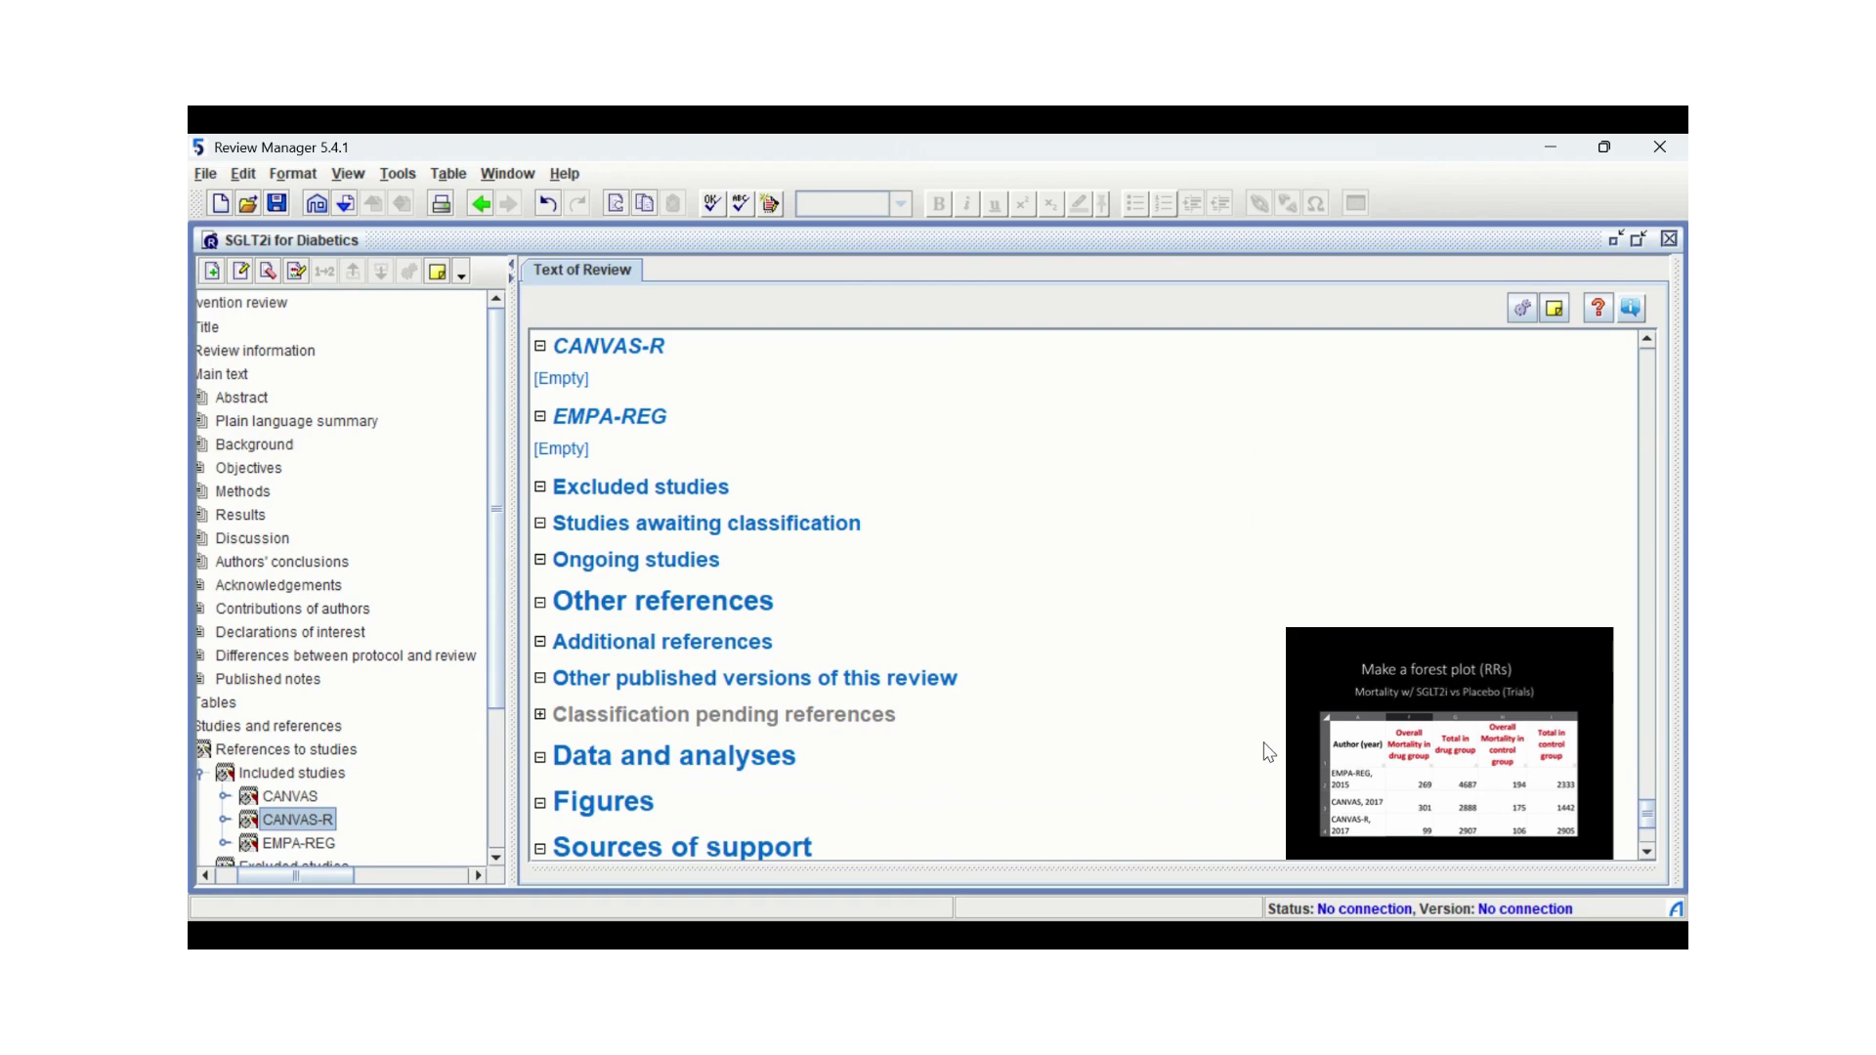
Create a comparison named "SGPT2i VS Control" under Data and analyses, with no follow-up action
click(1651, 342)
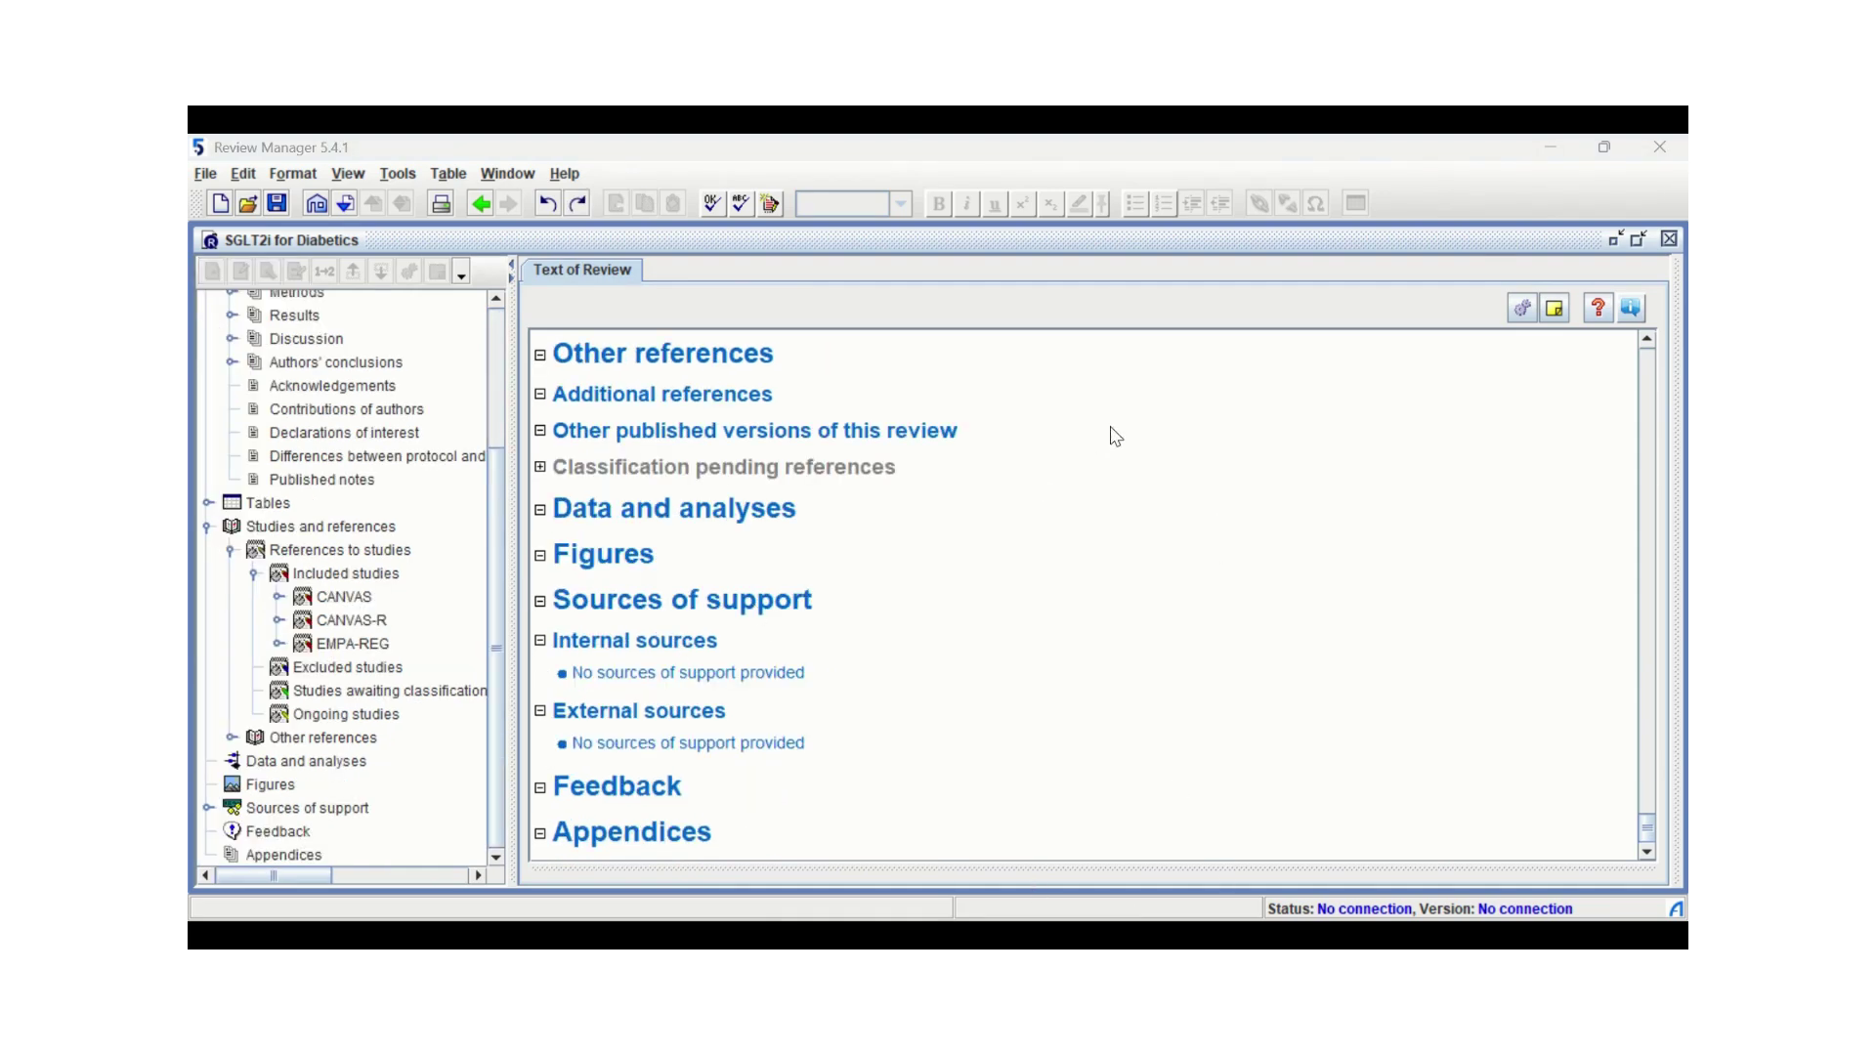
click(1260, 433)
click(287, 766)
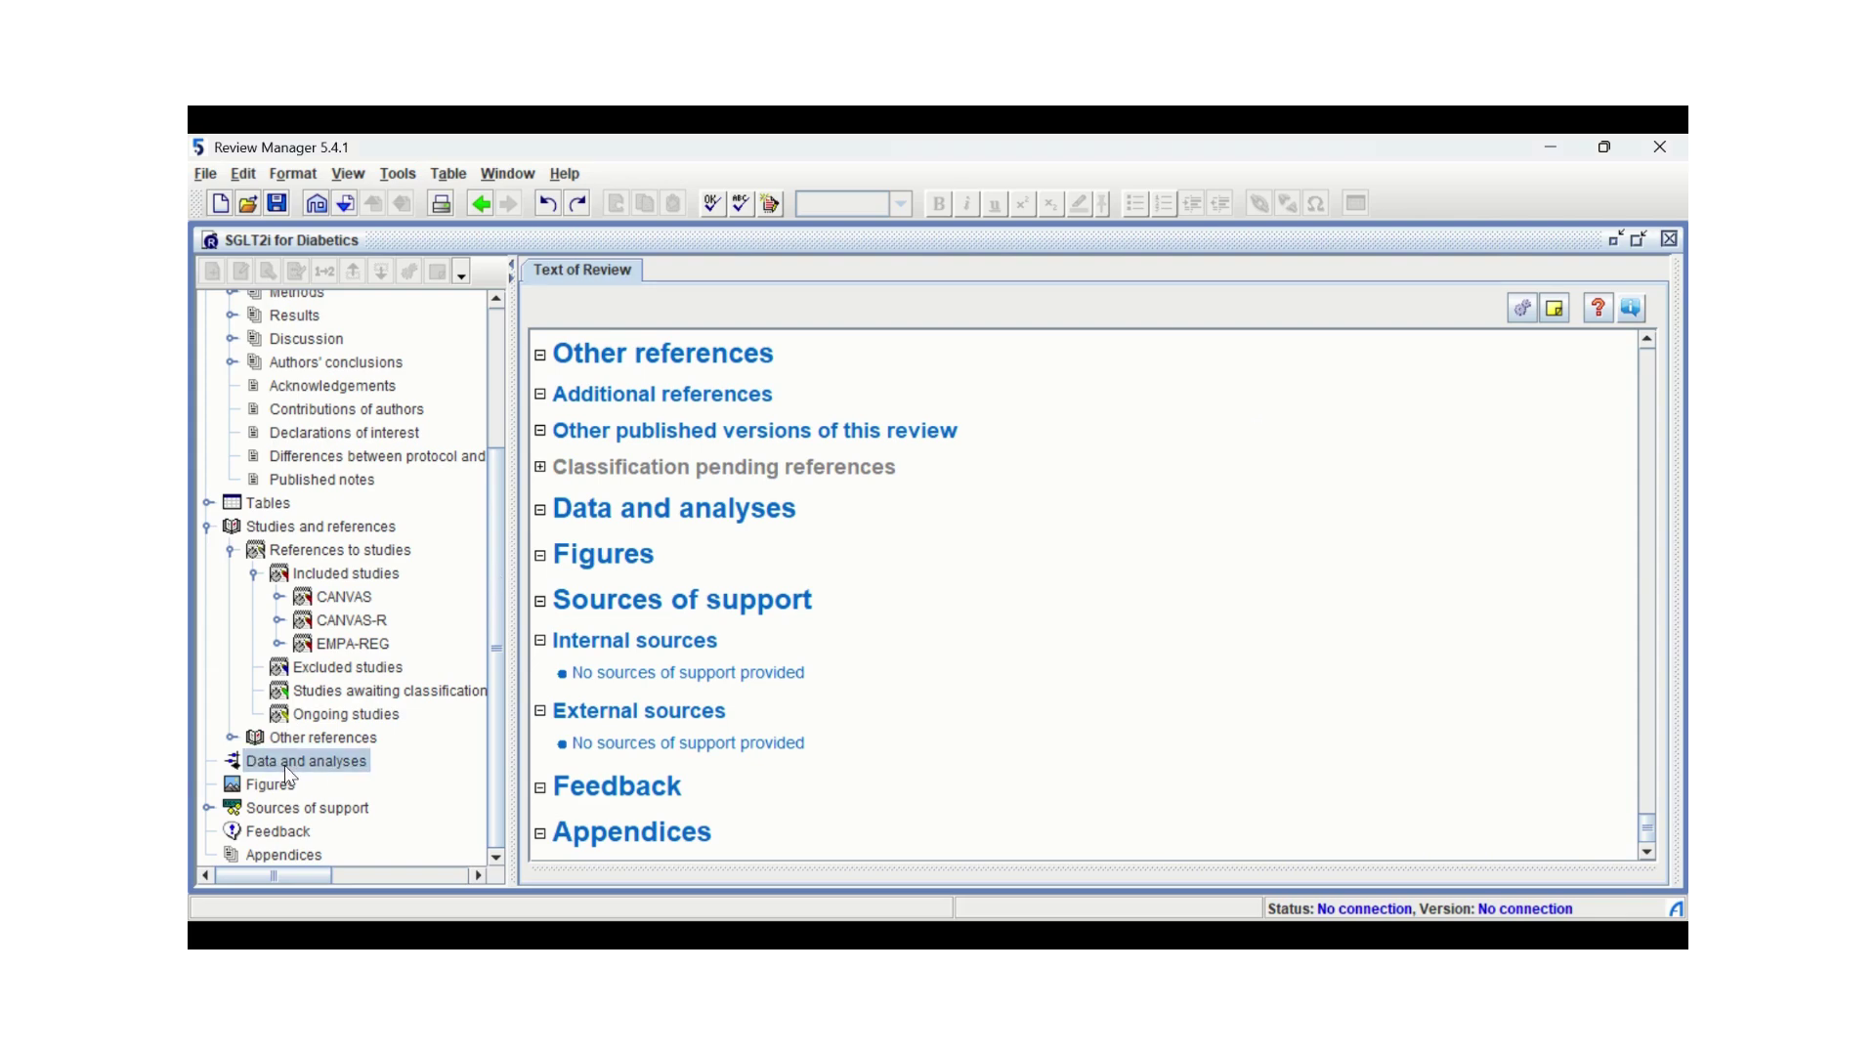
double_click(313, 767)
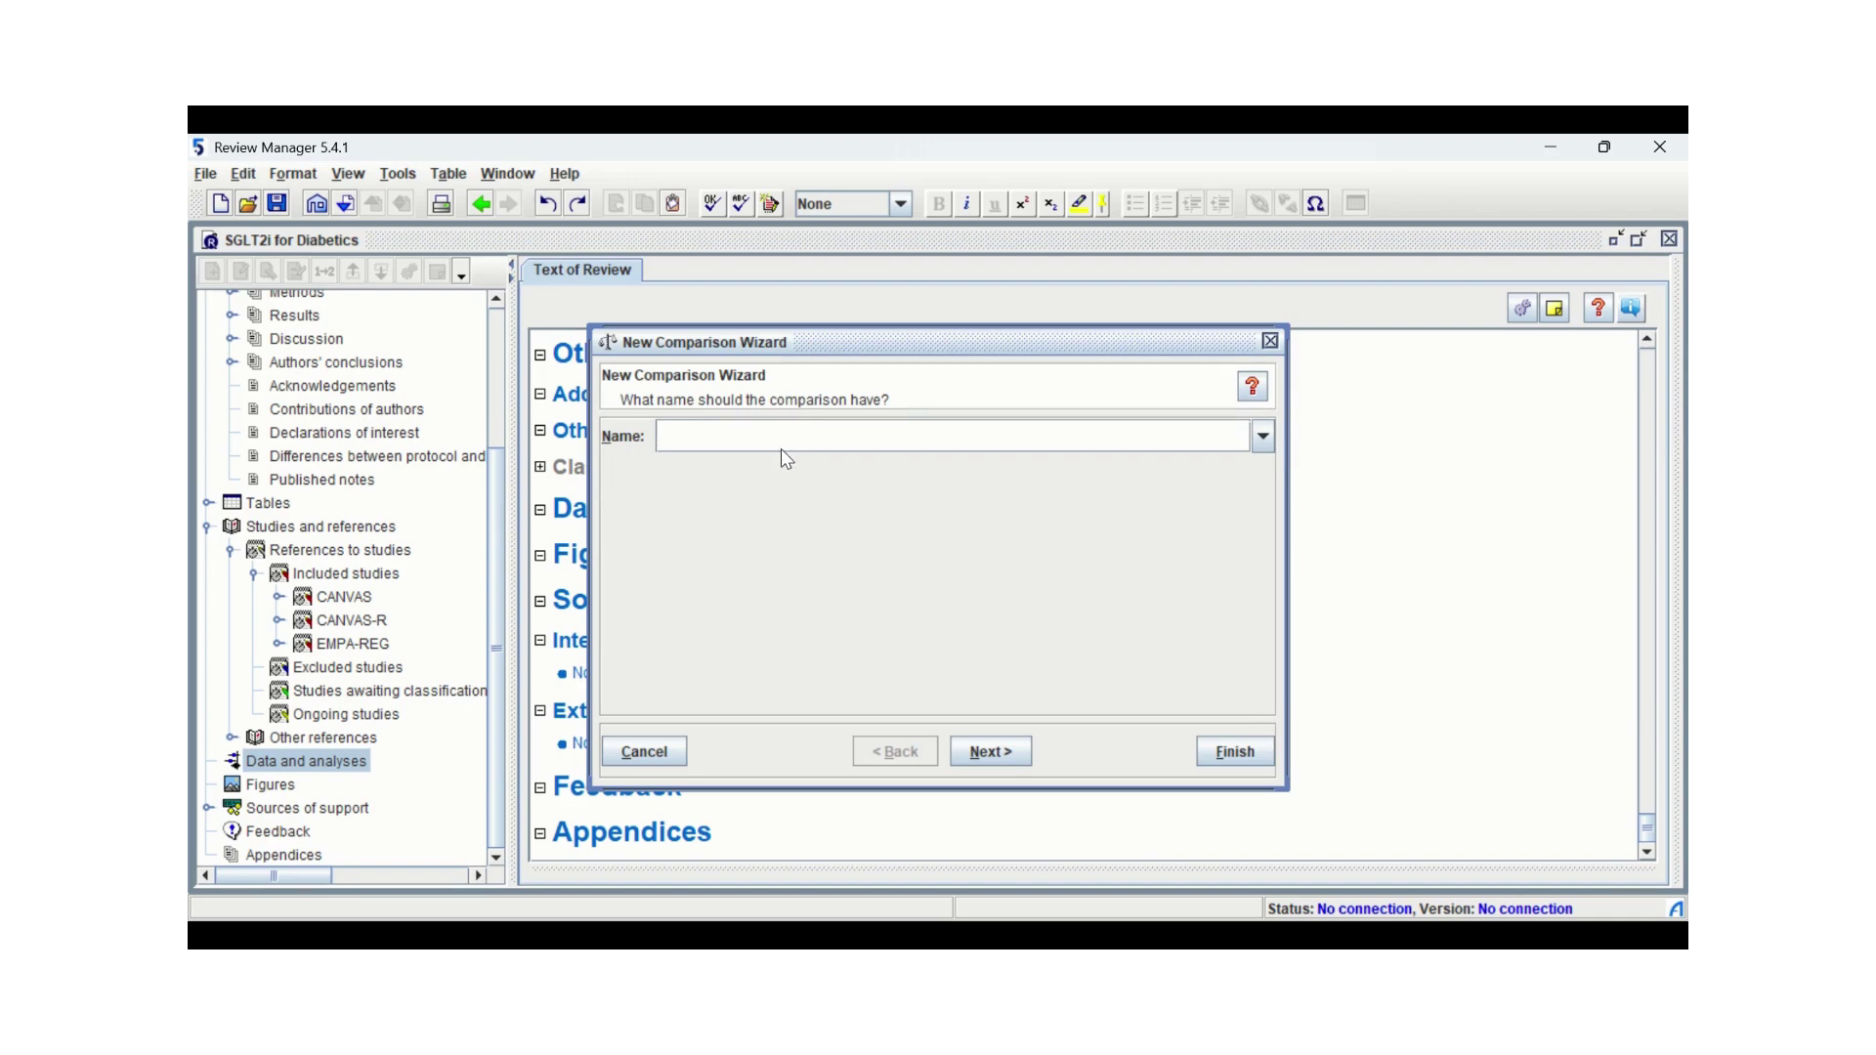
text(SGPT2i VS Control)
click(995, 751)
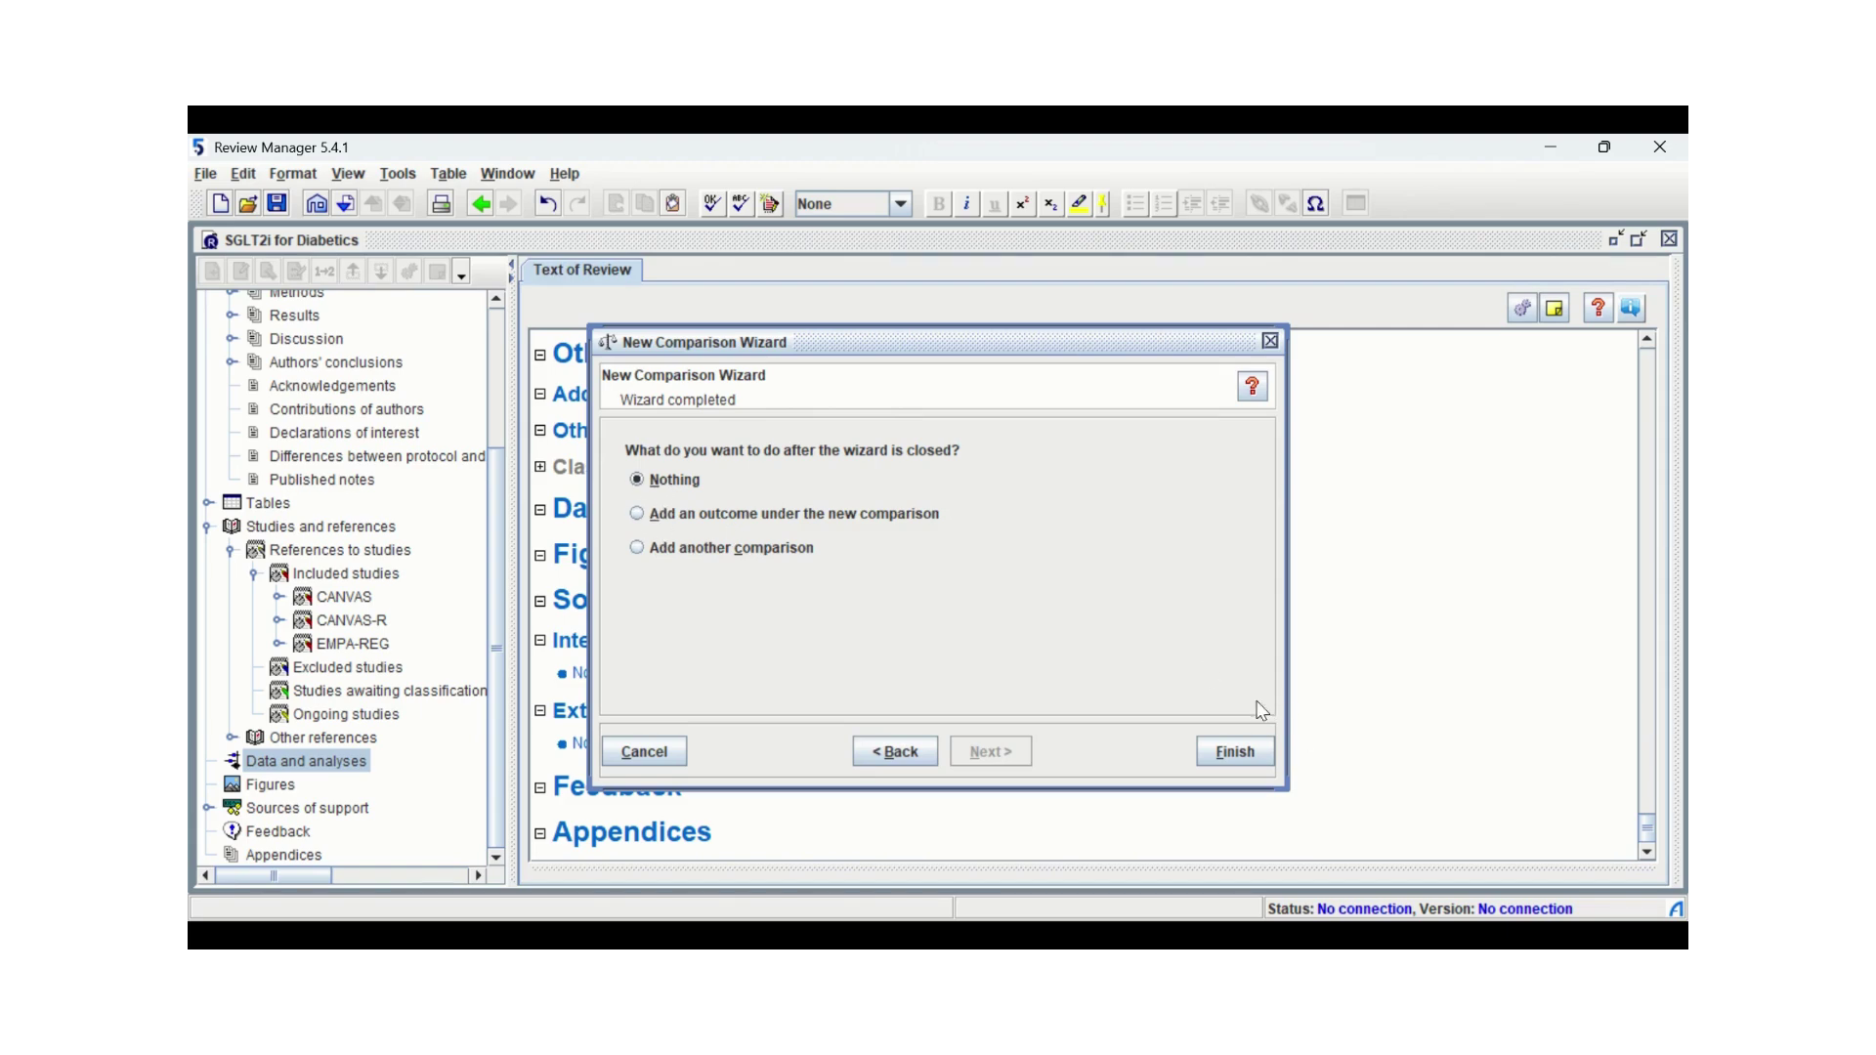
click(1213, 751)
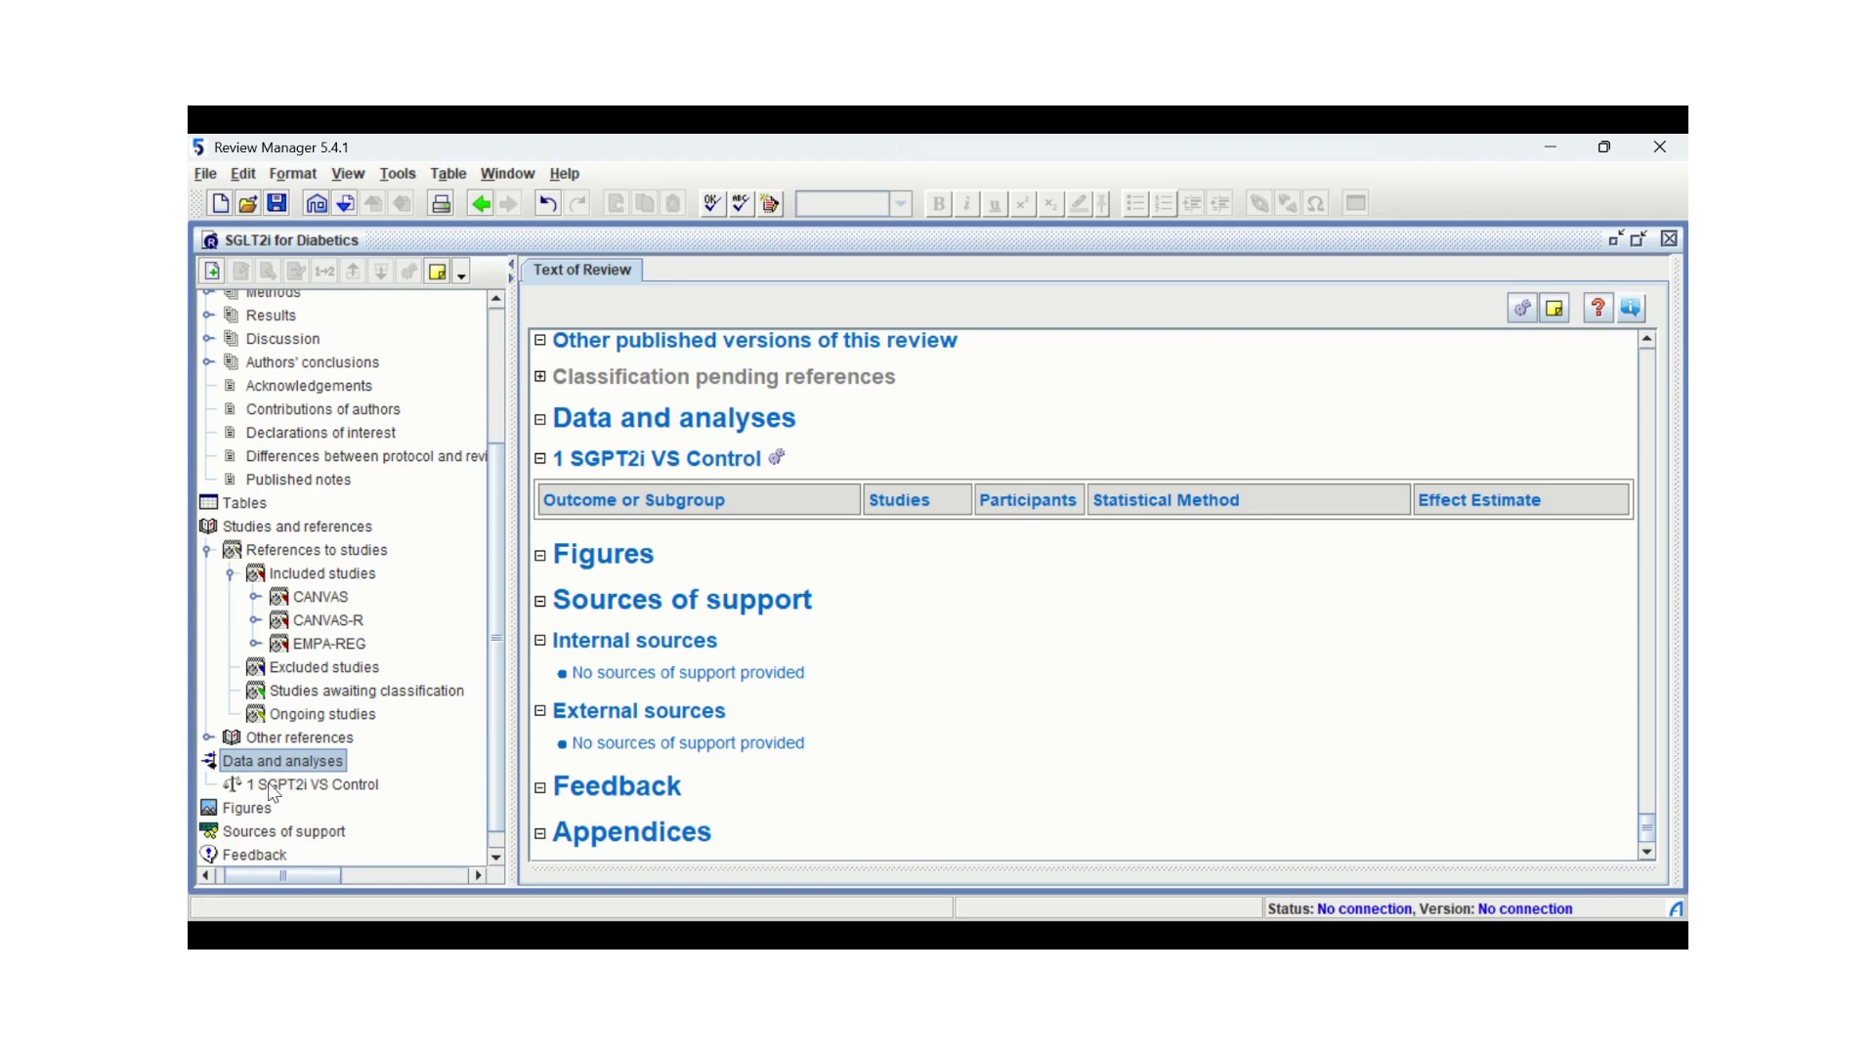
Start a dichotomous outcome named "mortality" under the SGPT2i VS Control comparison, with group label 1 set to SGPT2i
click(350, 787)
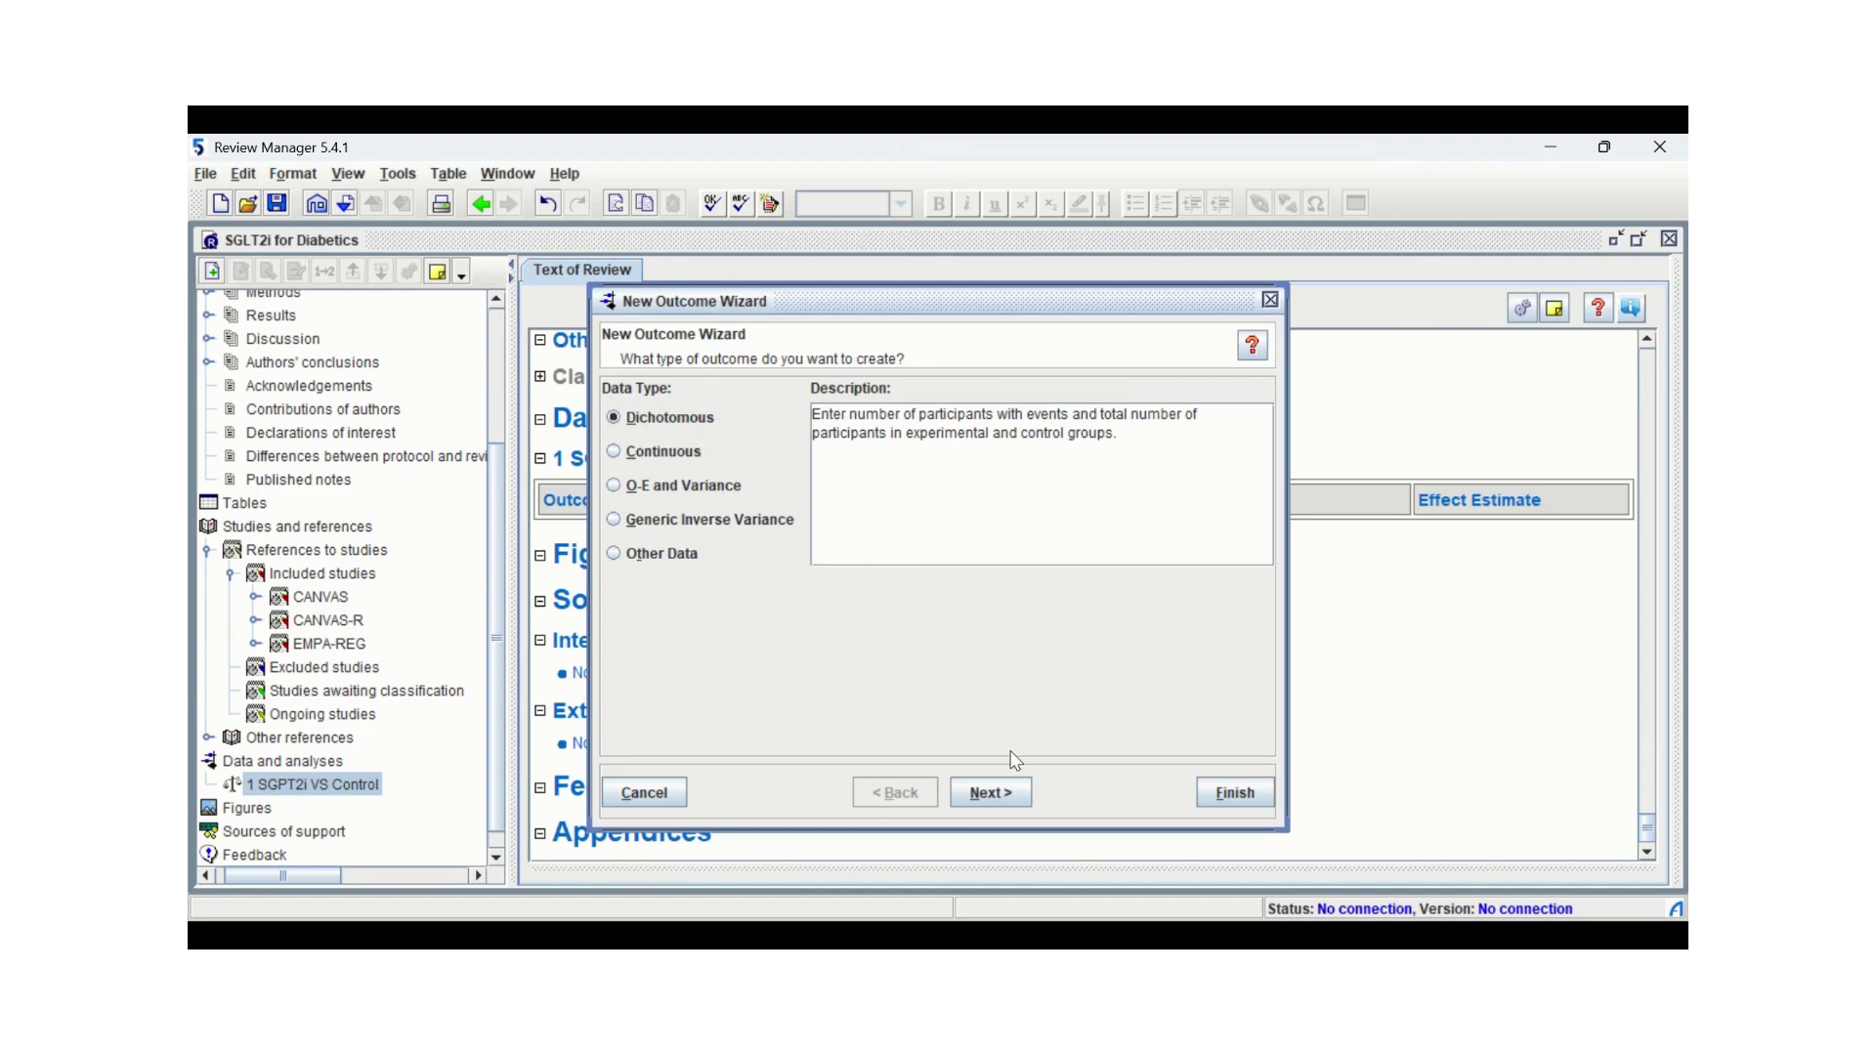
click(1004, 797)
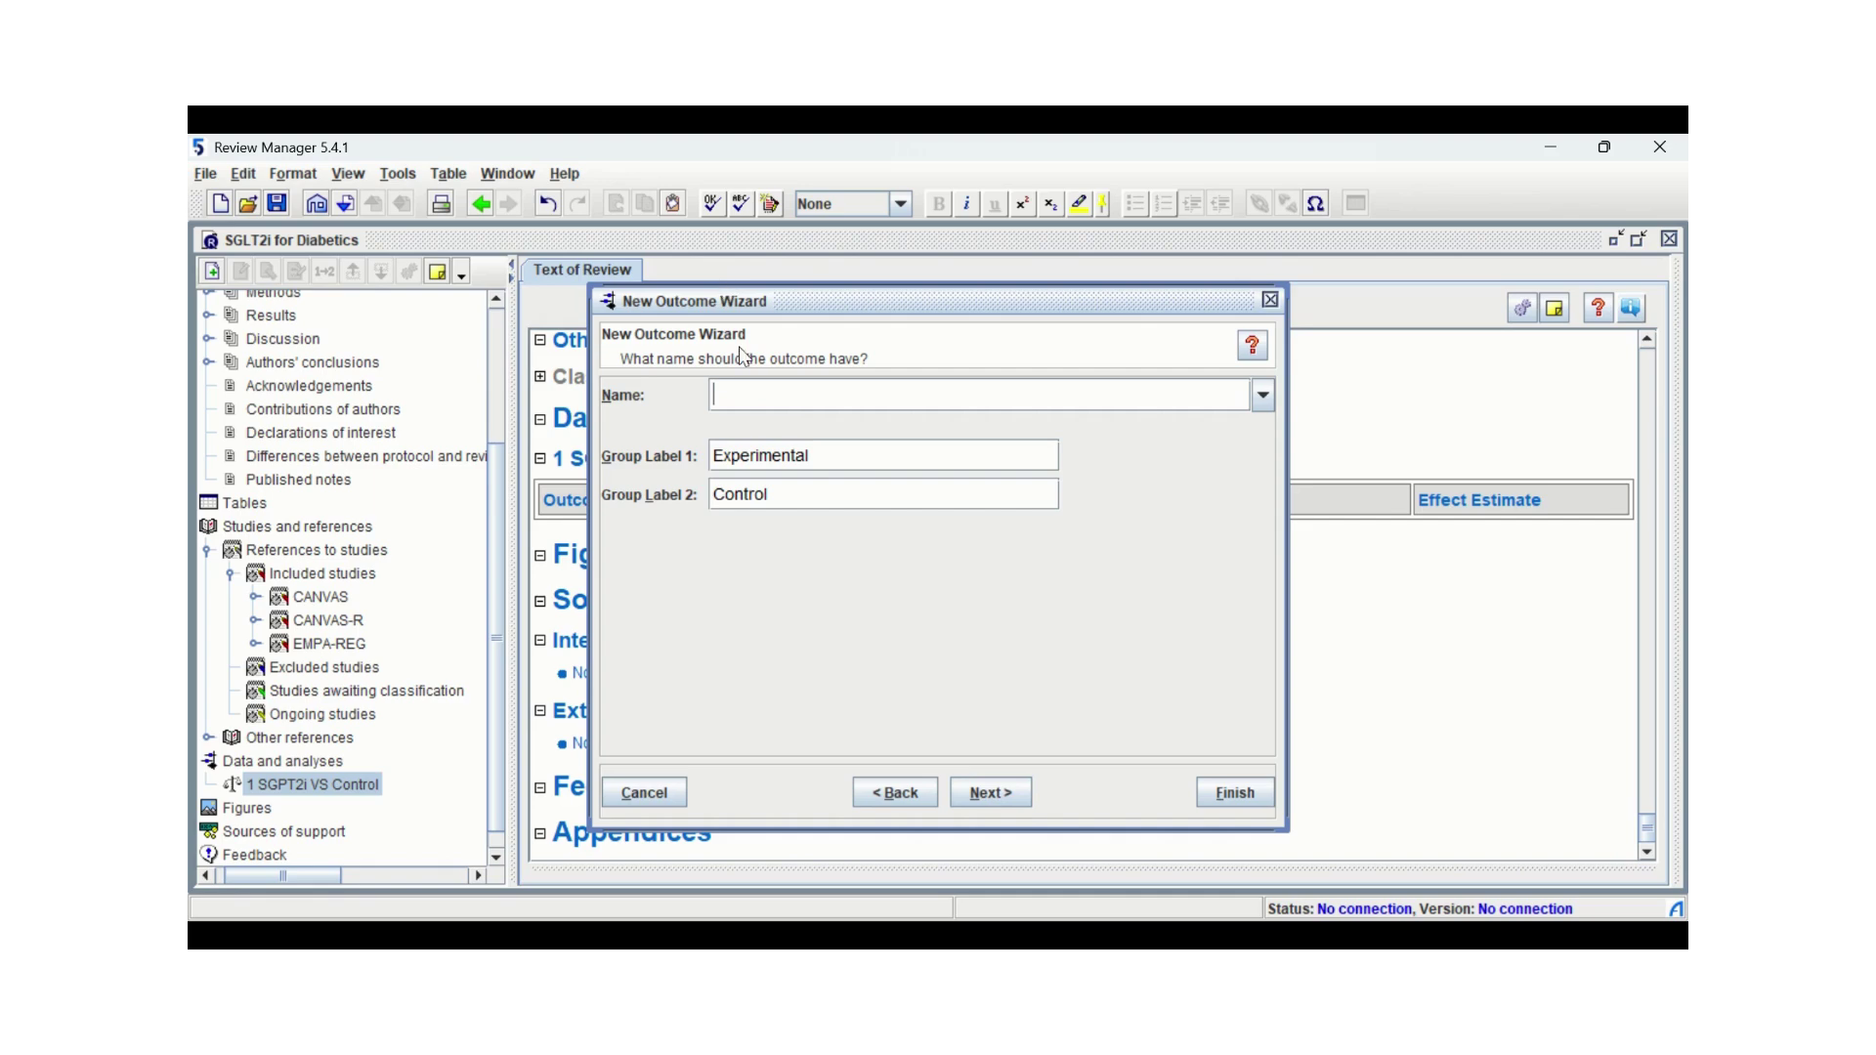
text(mortality)
drag(817, 465, 719, 456)
text(Sg)
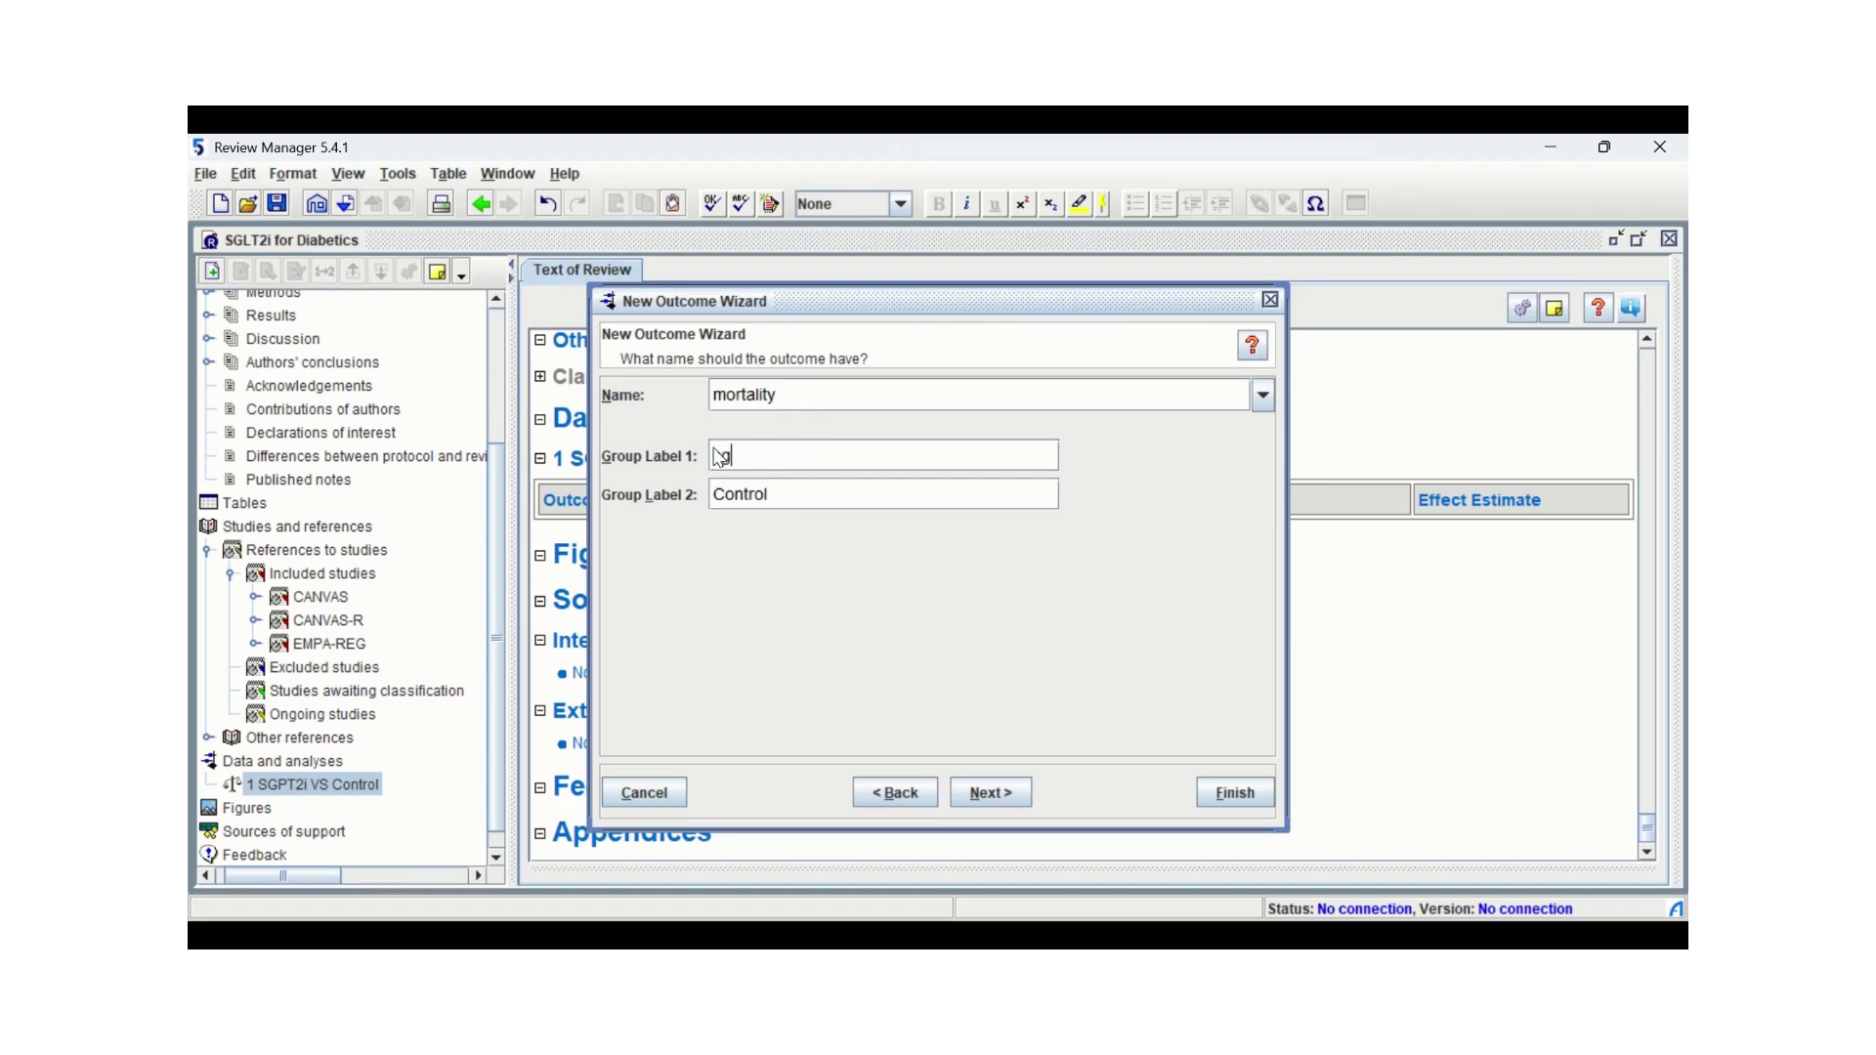
text(pt2)
key(BackSpace)
key(BackSpace)
key(BackSpace)
key(BackSpace)
key(BackSpace)
text(SGPT2)
click(989, 793)
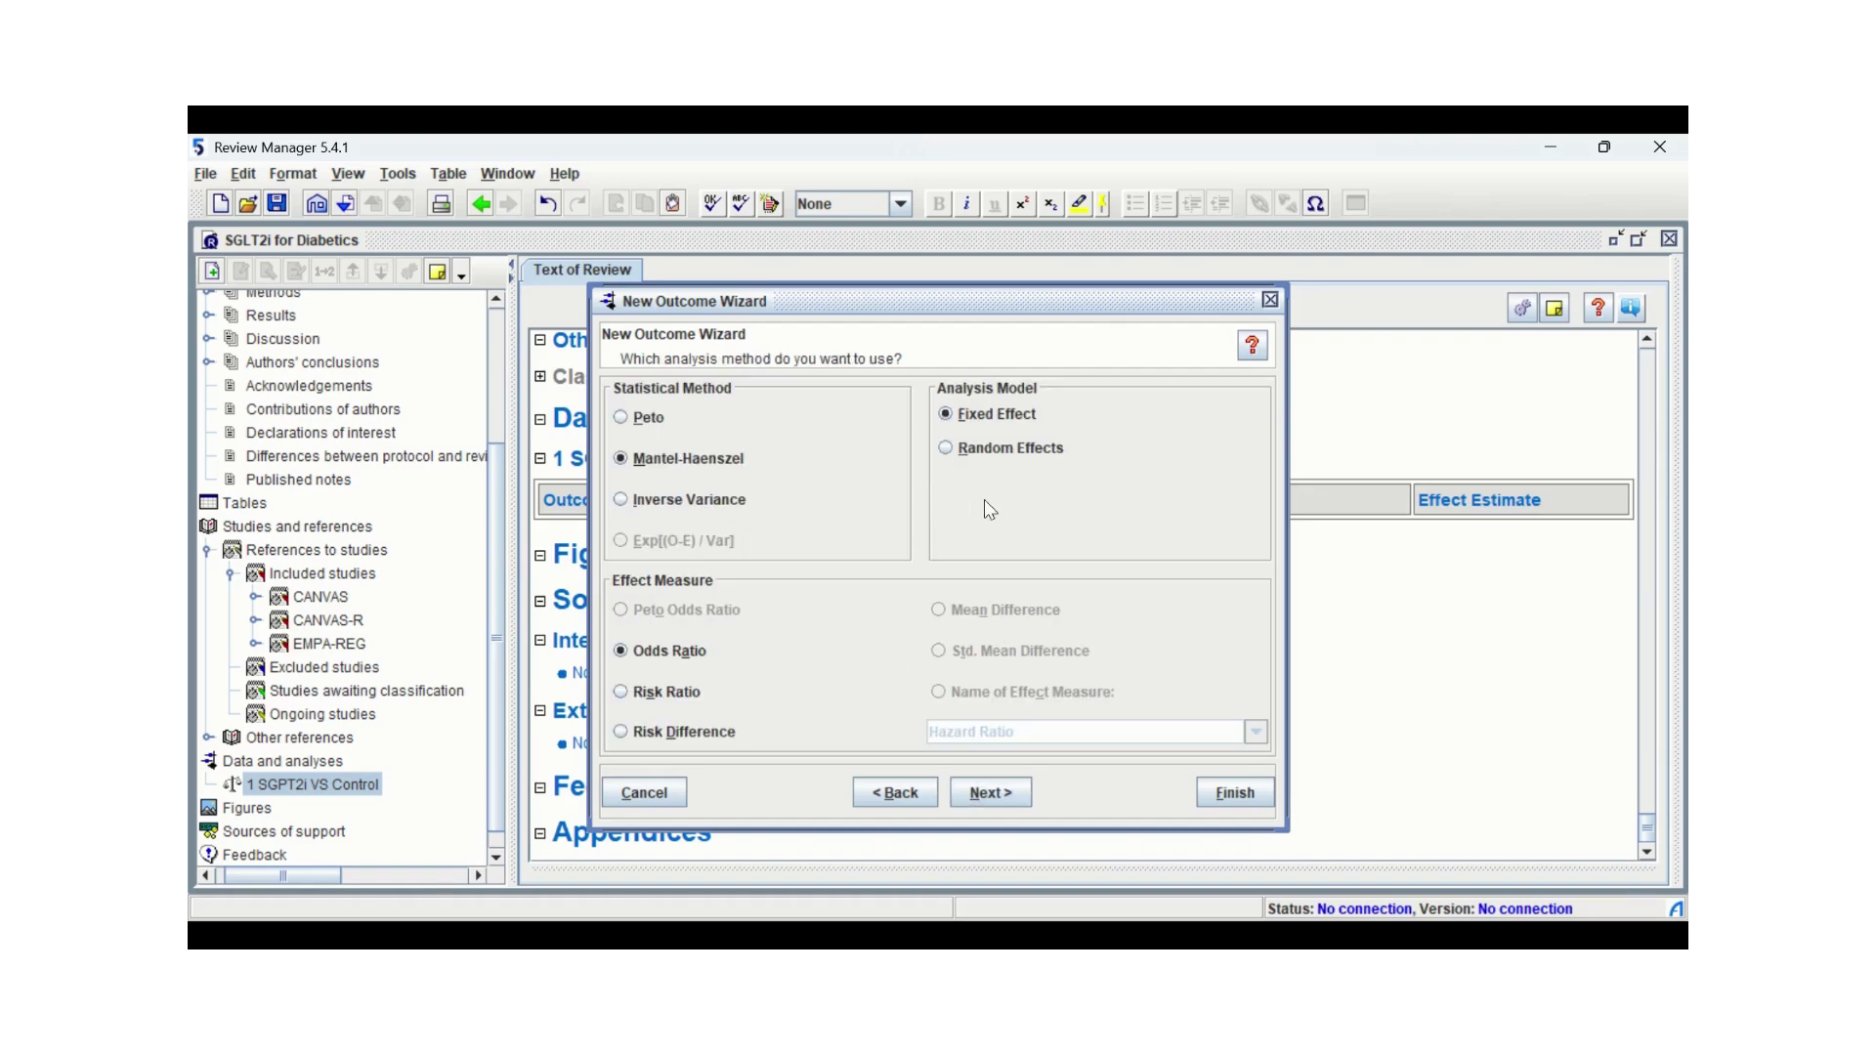
Set the mortality outcome to a random effects model with risk ratio as effect measure, keeping the default totals and 95% confidence intervals
click(948, 447)
click(620, 693)
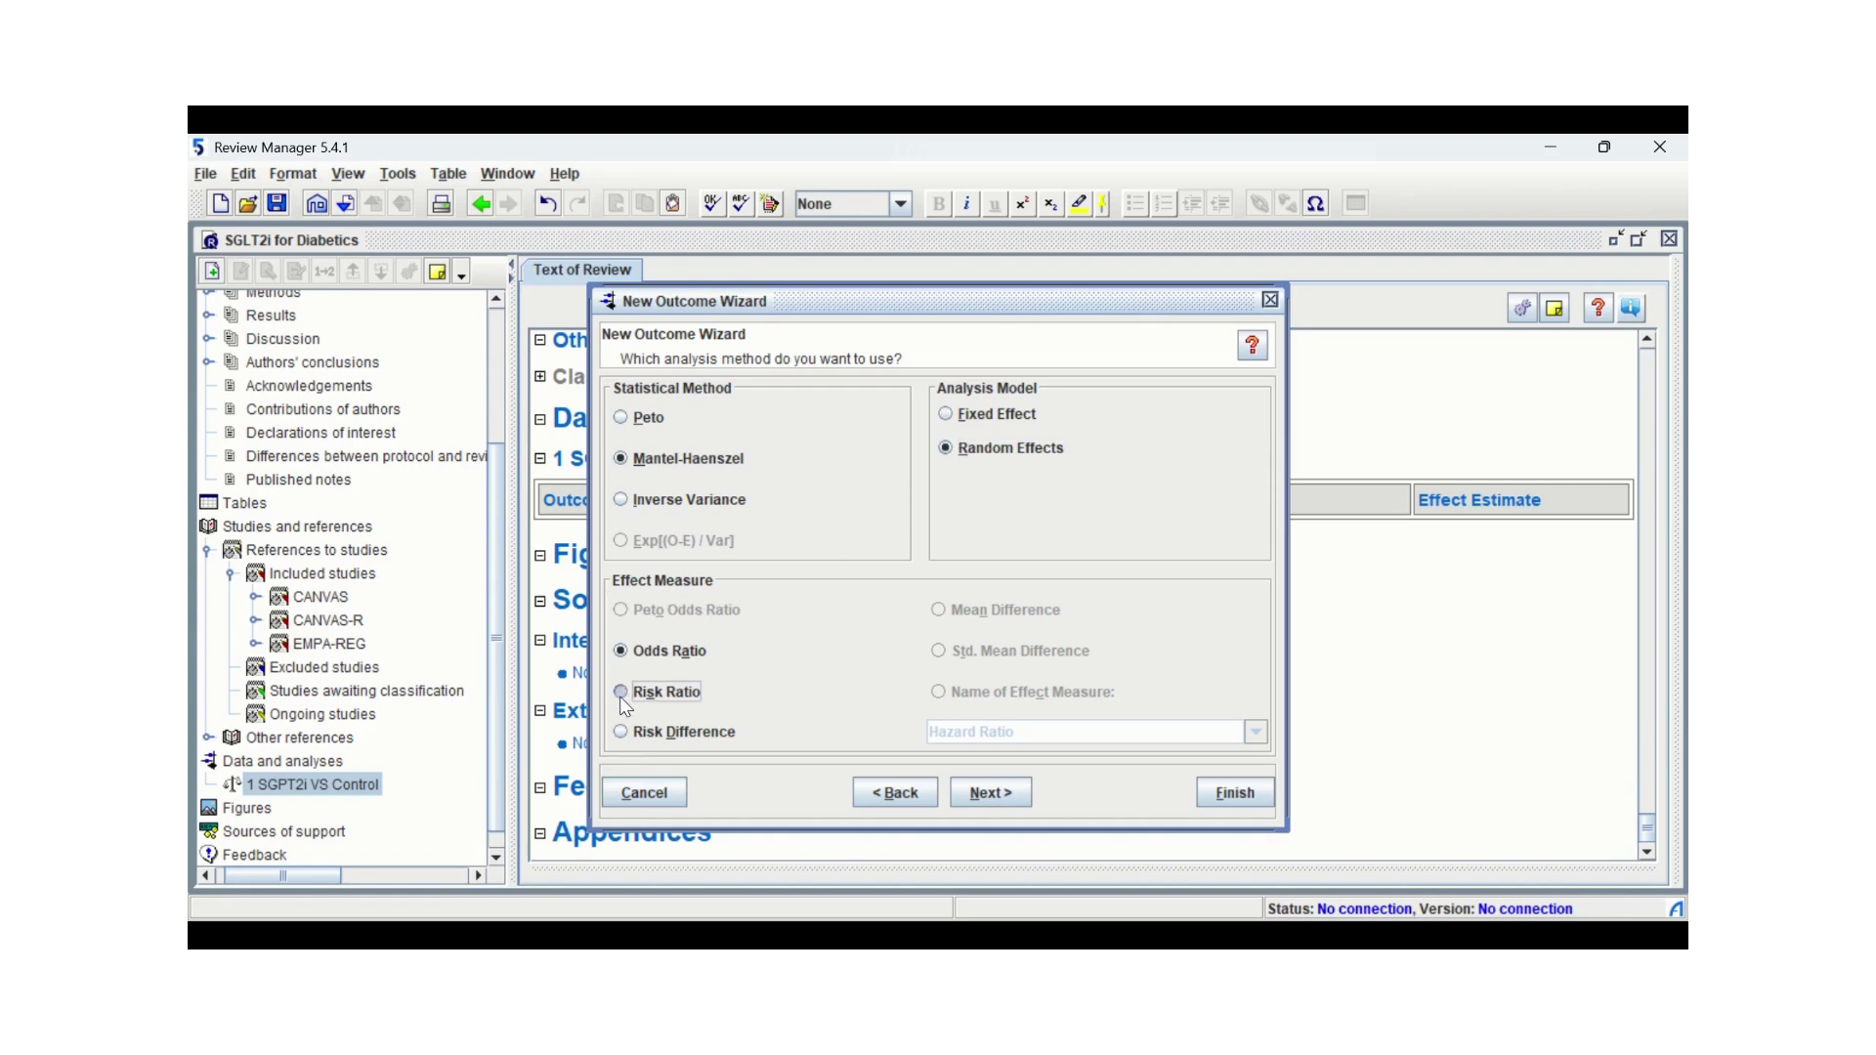
click(967, 791)
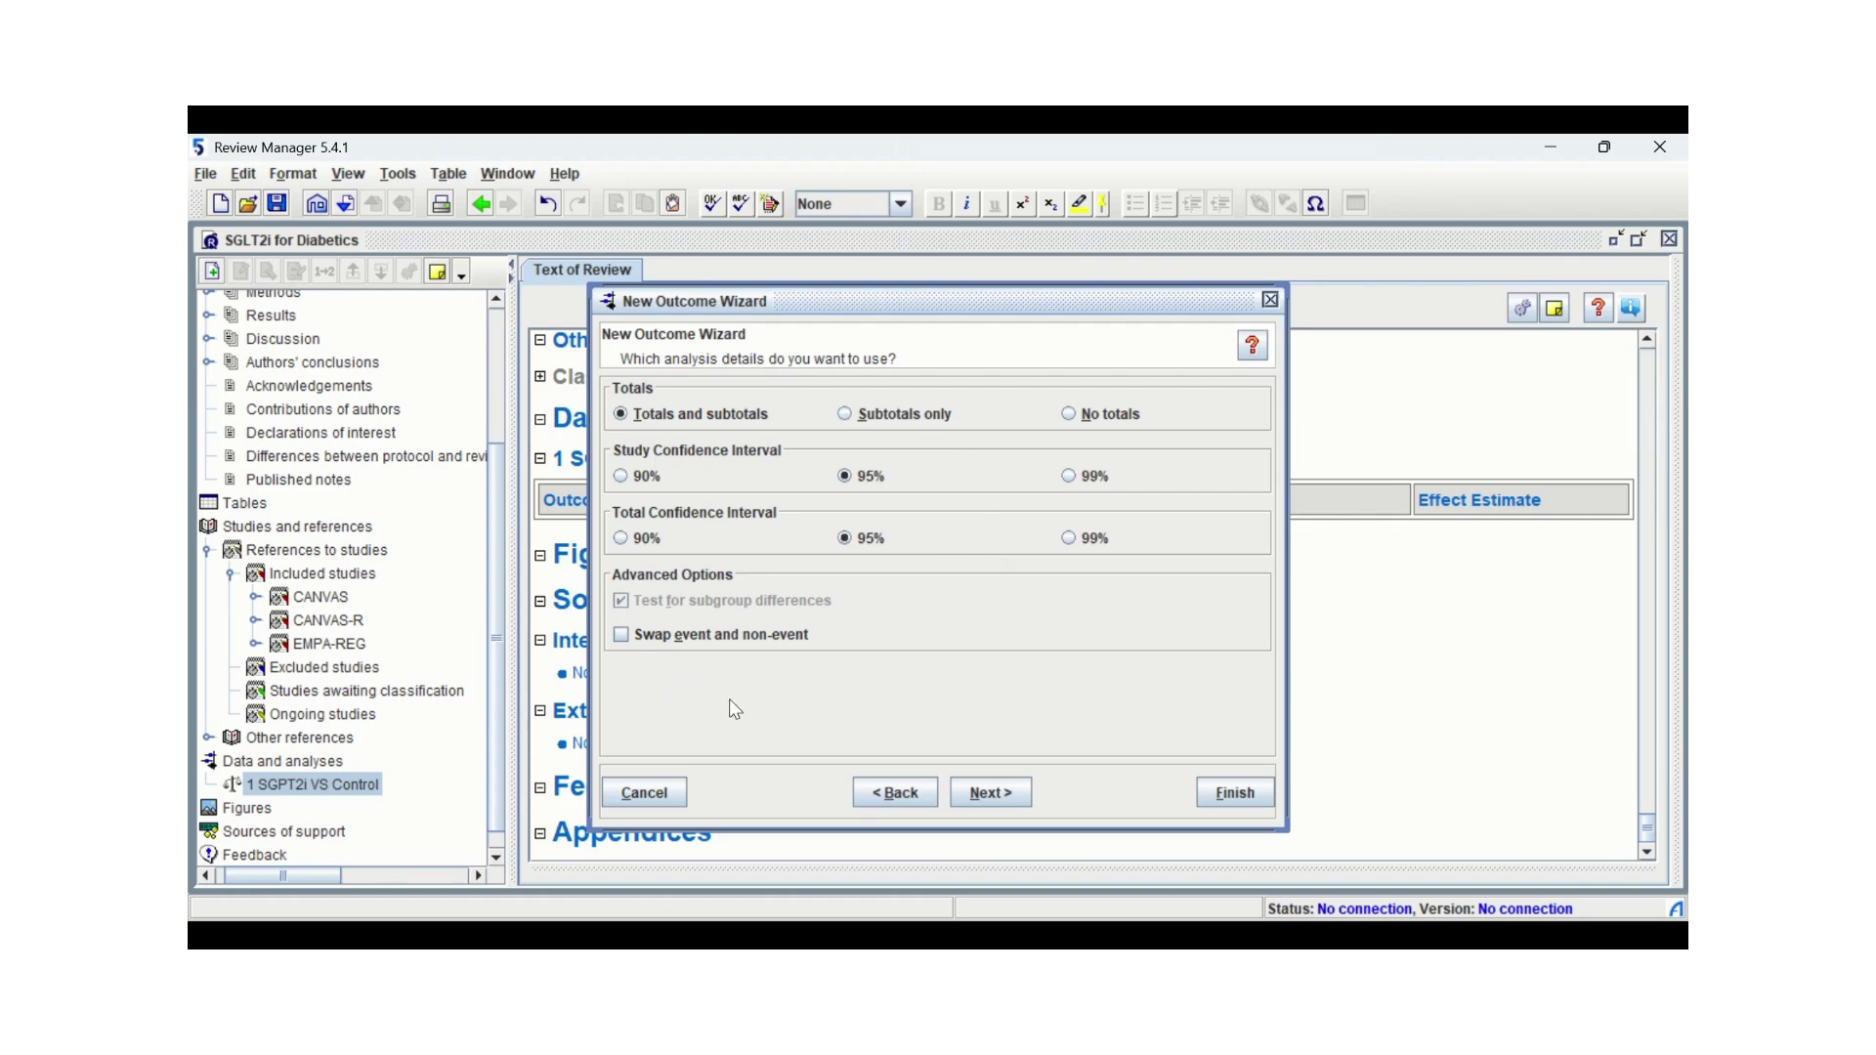
click(1005, 798)
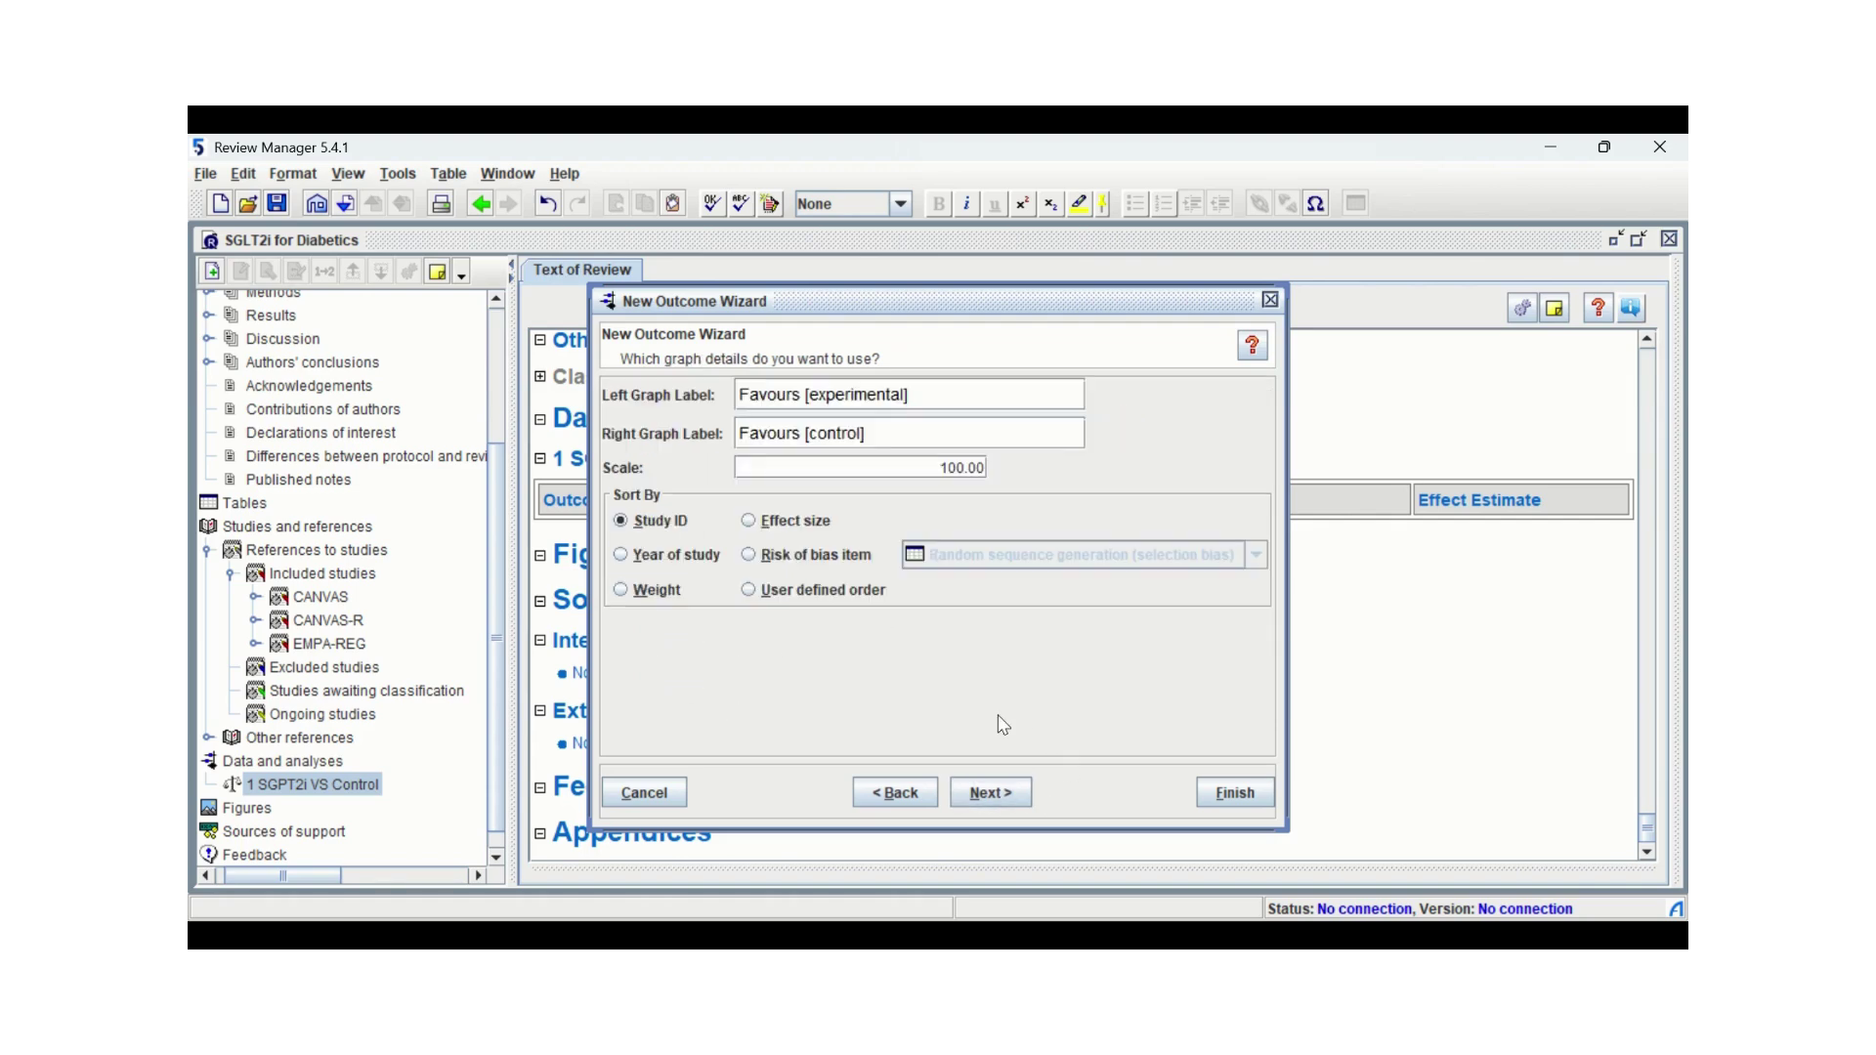
Label the left side of the mortality graph "Favours SGPT2i", sort by year of study, and finish the outcome by opening it for editing
drag(943, 406, 810, 406)
key(BackSpace)
text(SGPT2i)
click(621, 555)
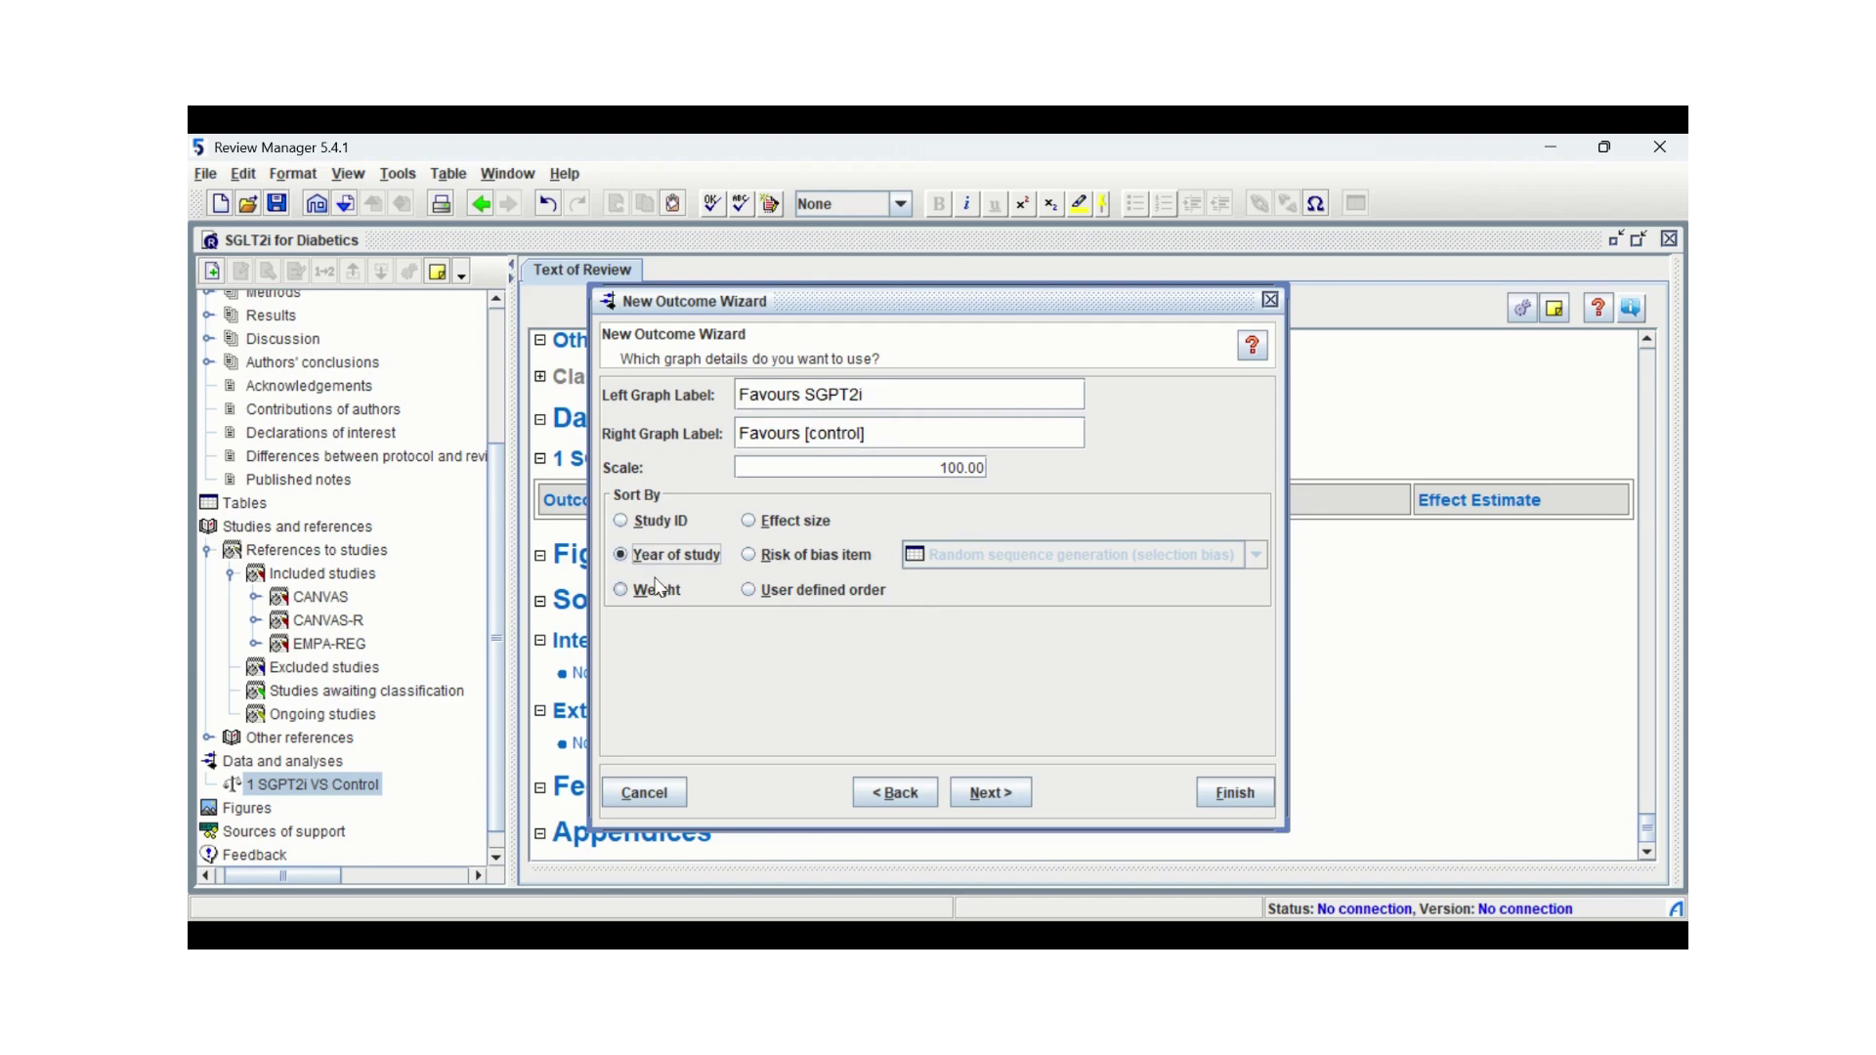
click(993, 801)
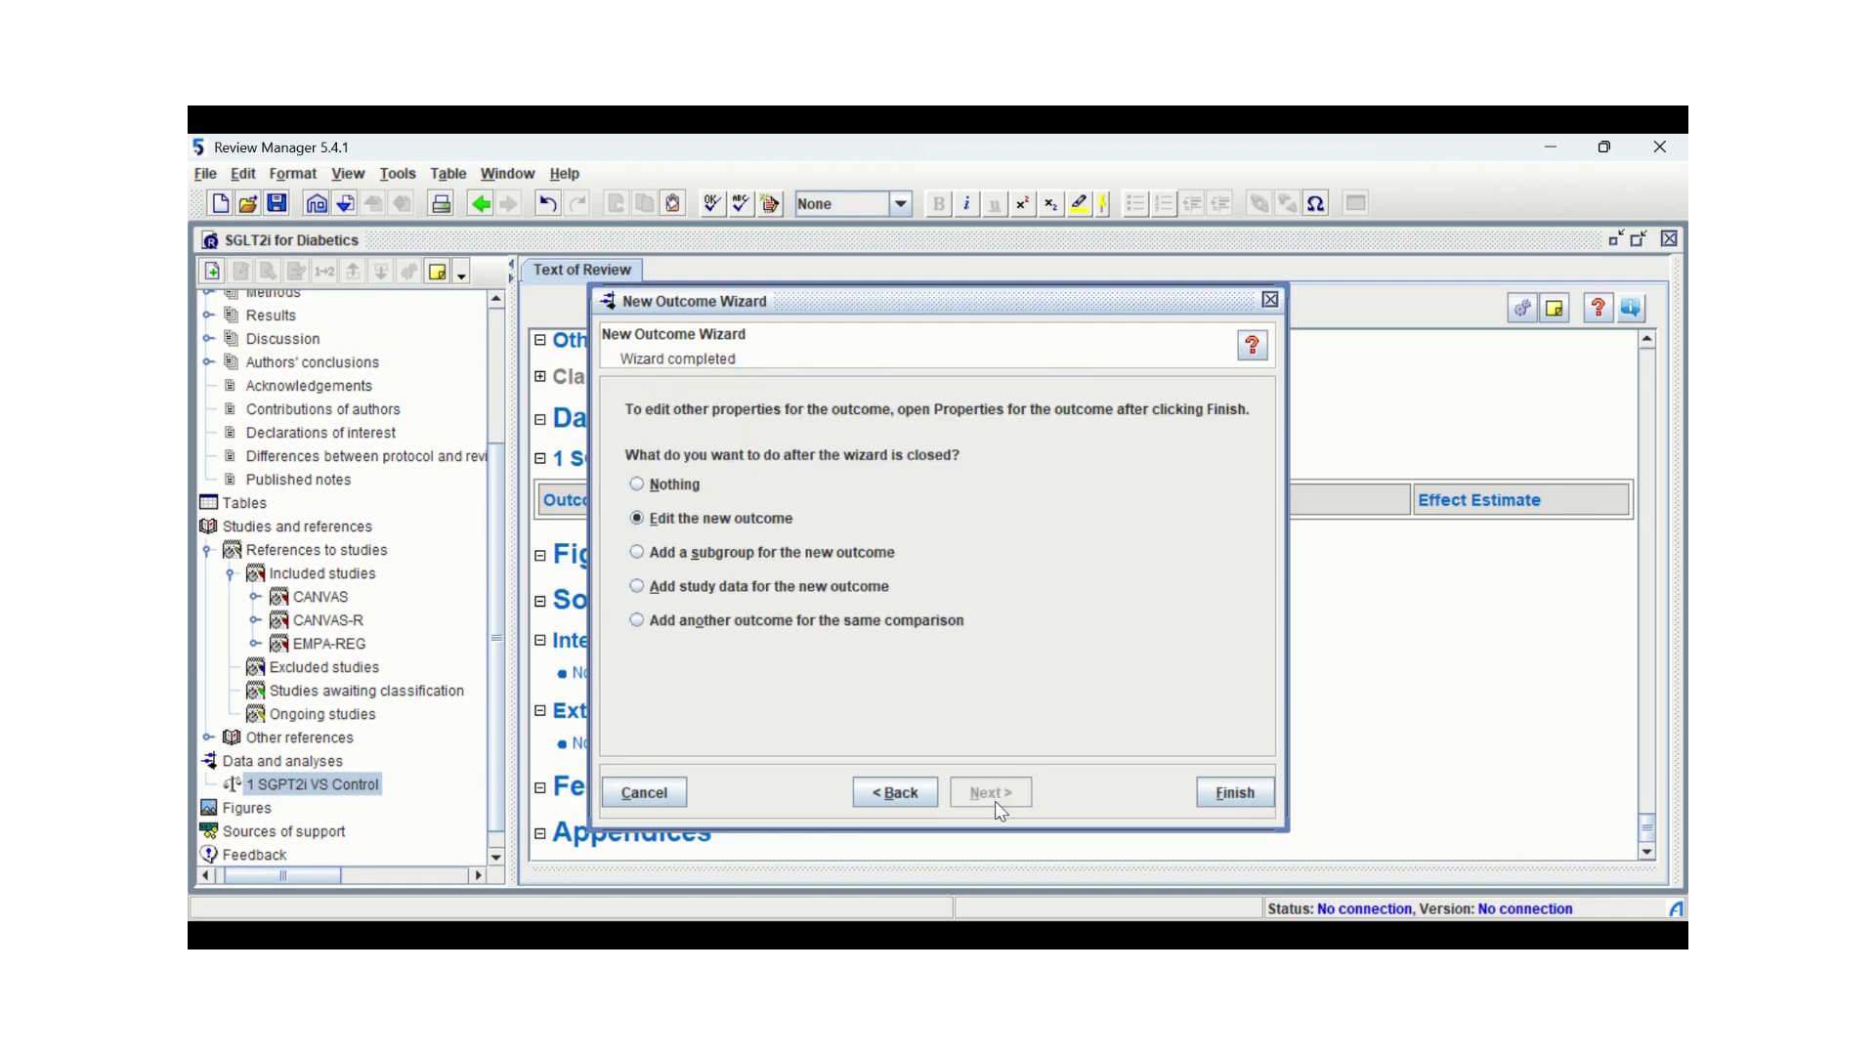
click(1247, 799)
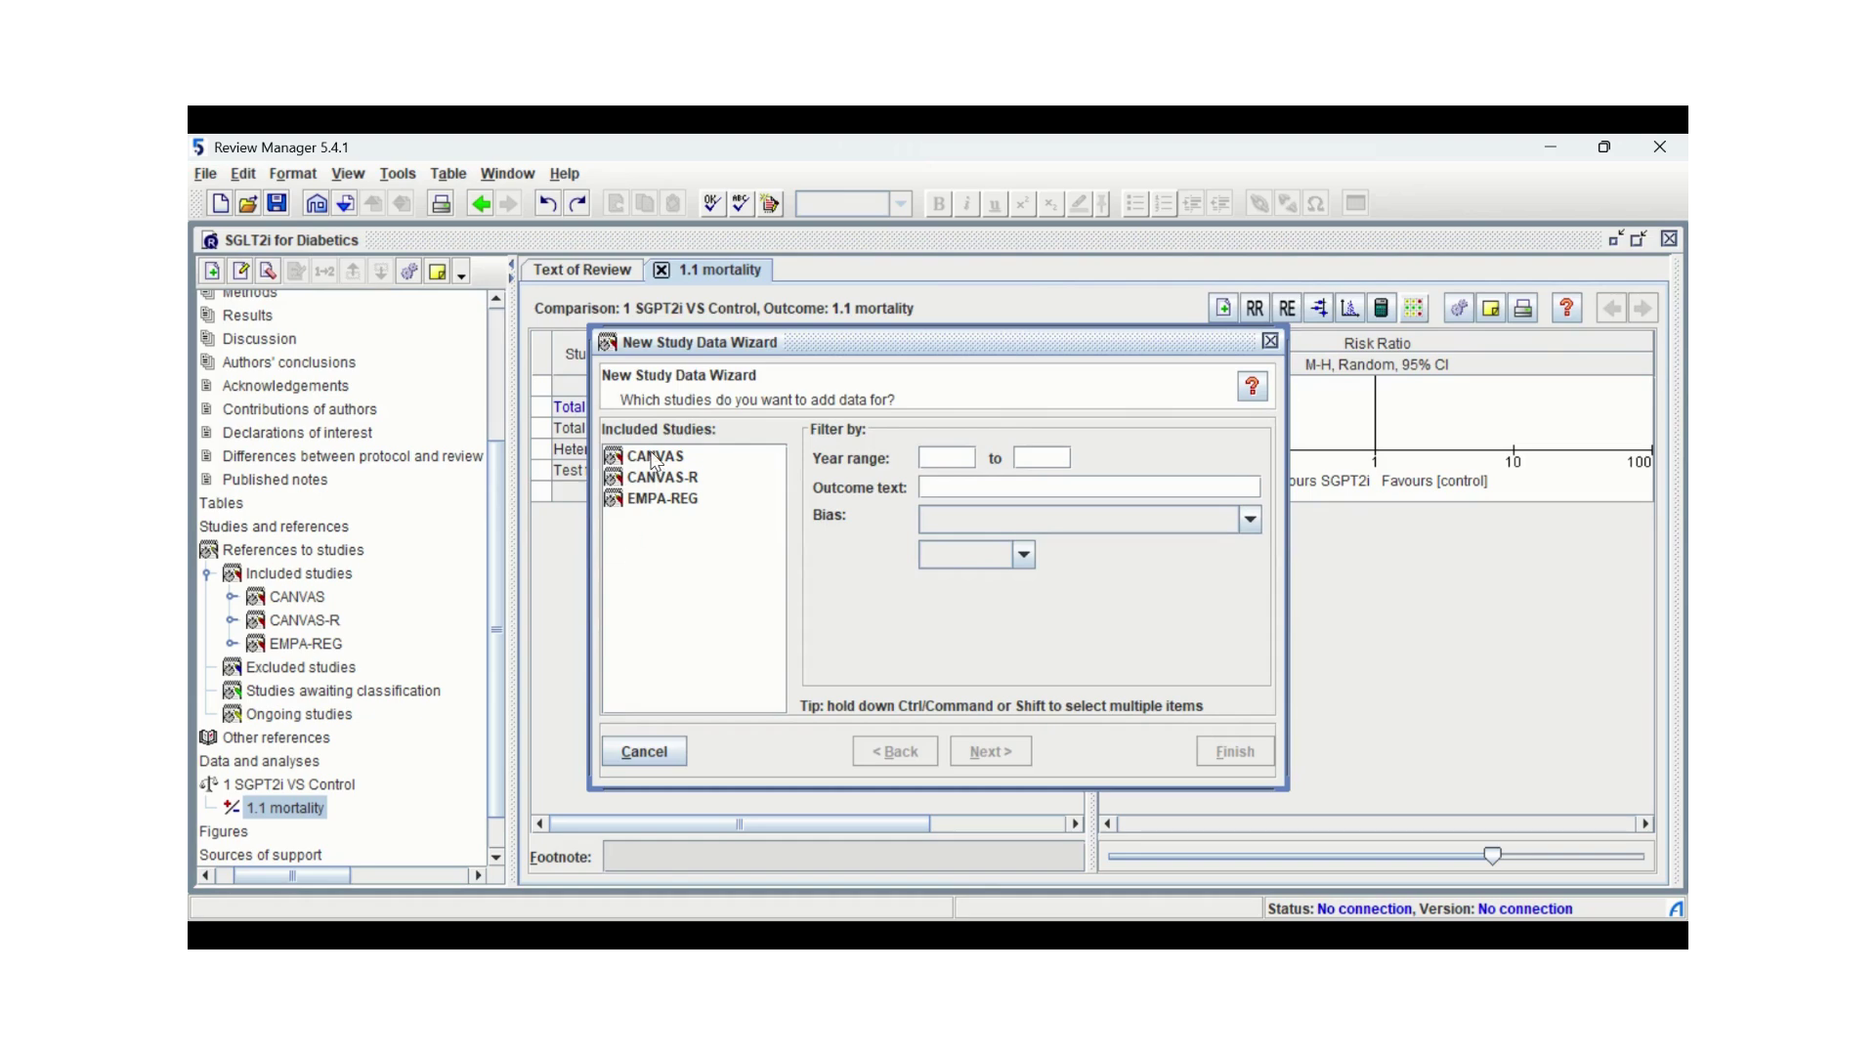
Add study data entries for CANVAS, CANVAS-R and EMPA-REG to the mortality outcome
click(654, 459)
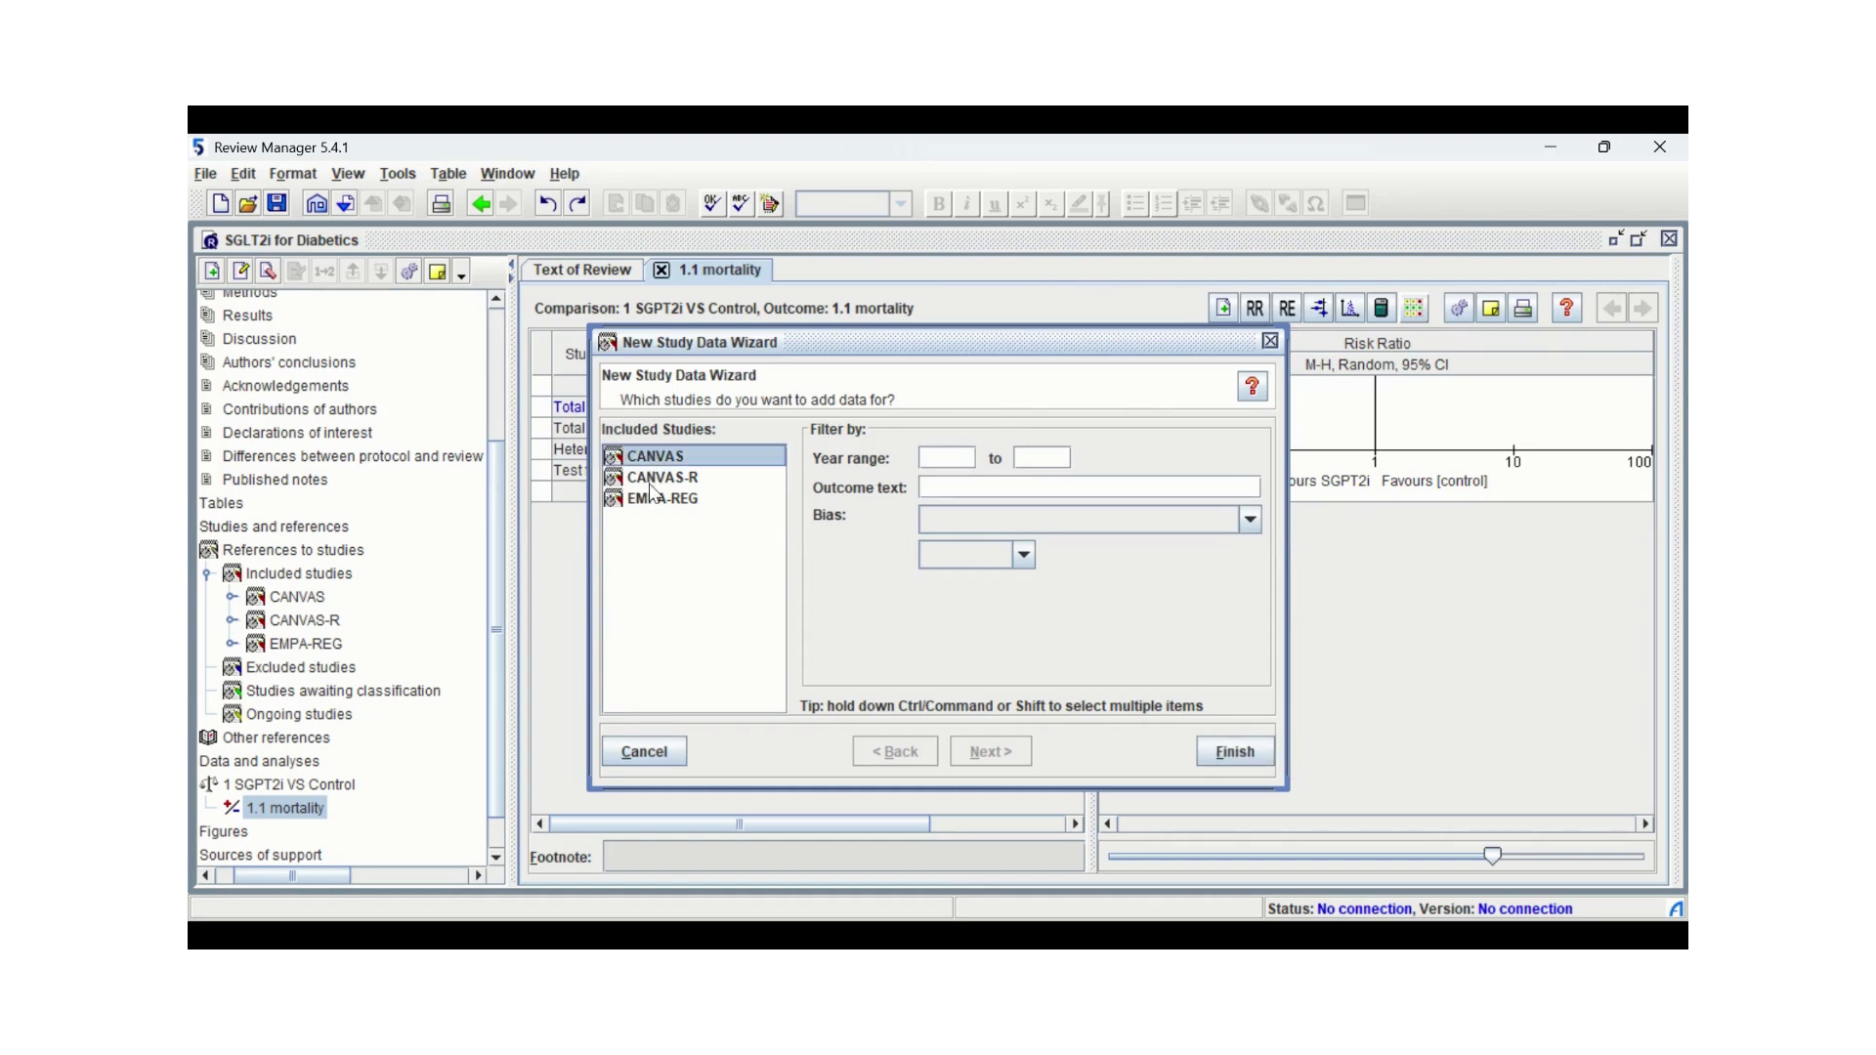
ctrl+click(653, 481)
ctrl+click(651, 500)
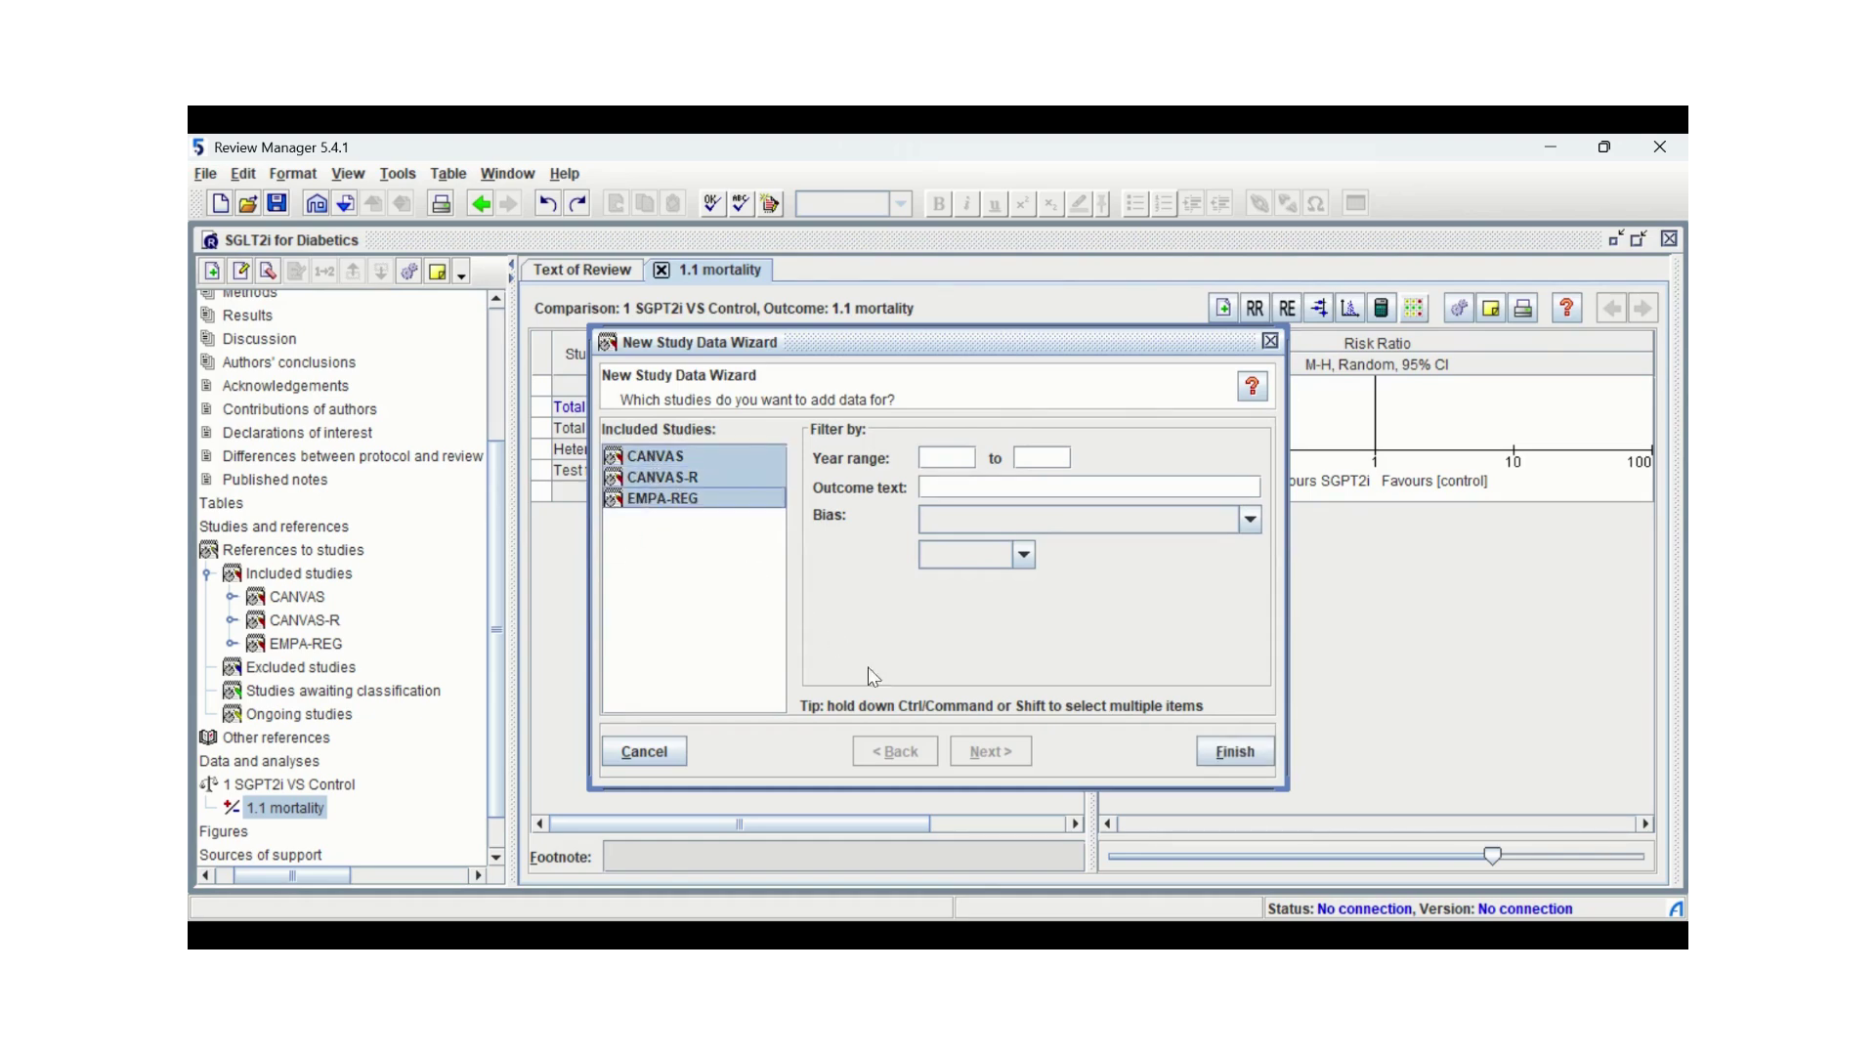
click(1205, 754)
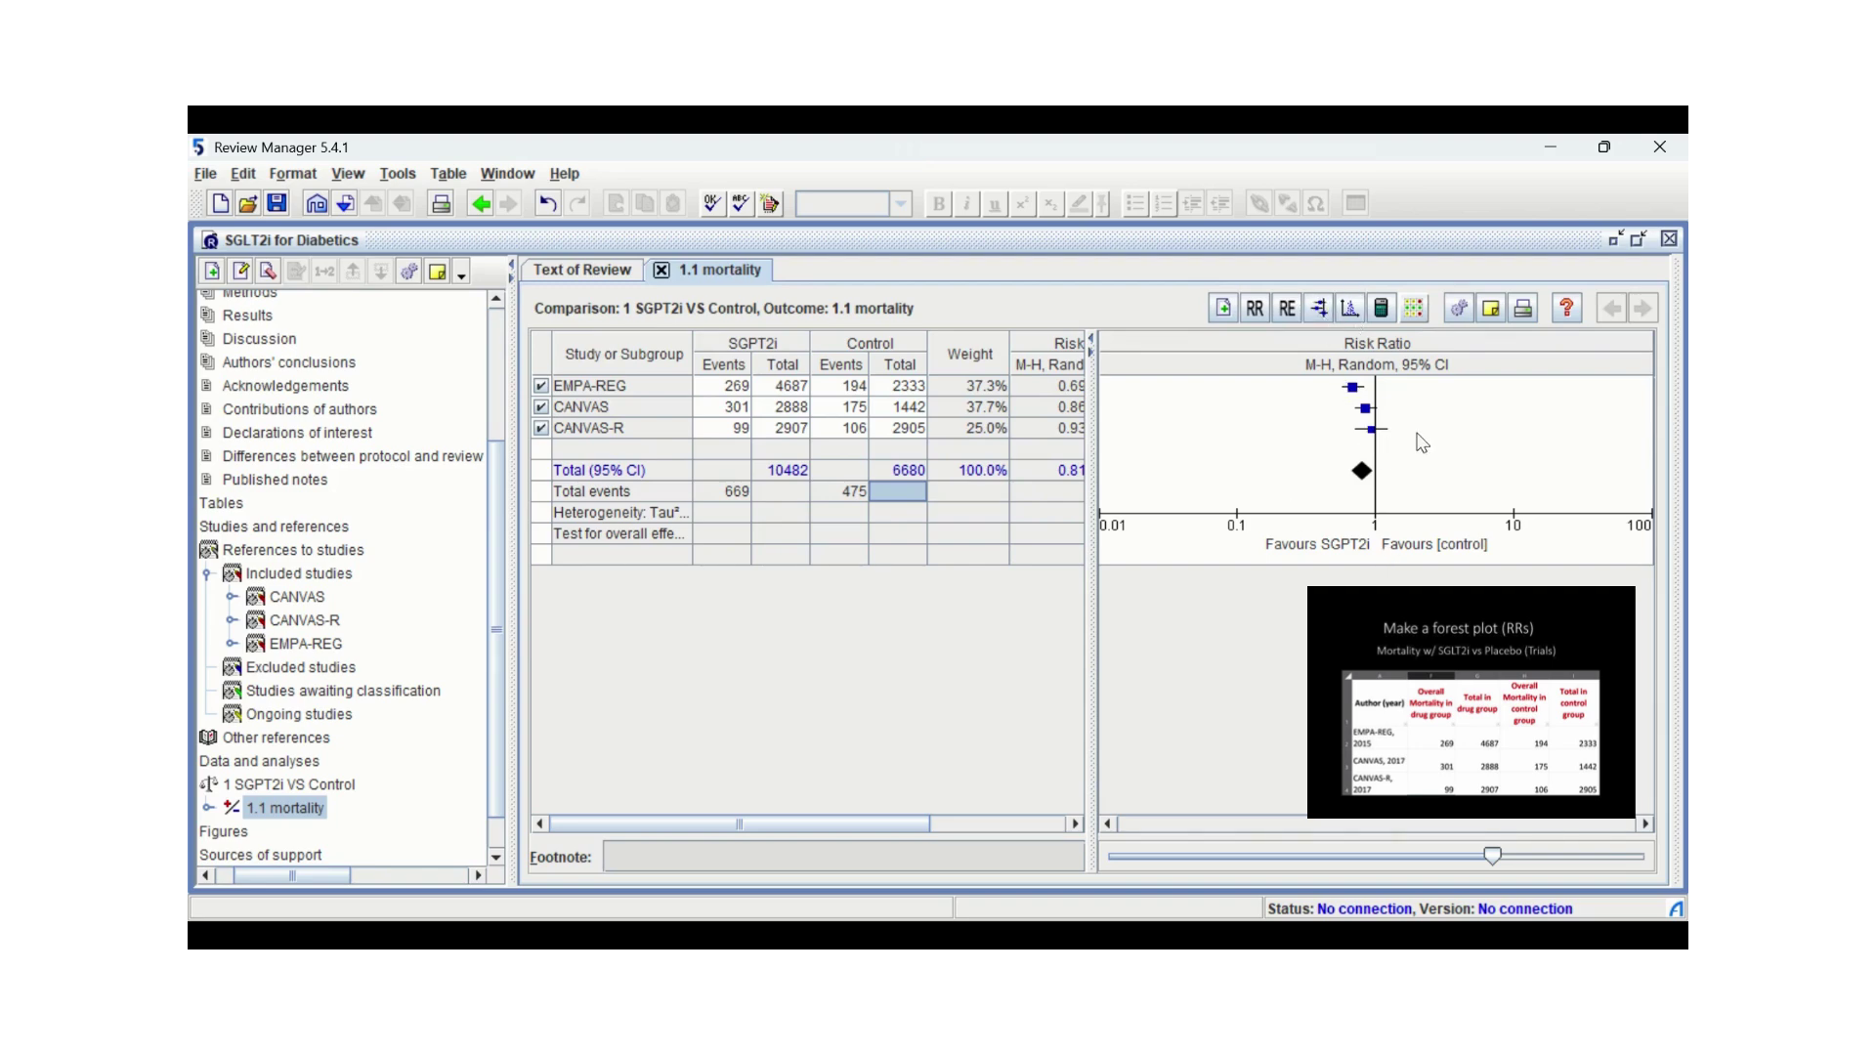
Open the mortality outcome's forest plot, choose to save it as a file, and close the plot window
click(1318, 307)
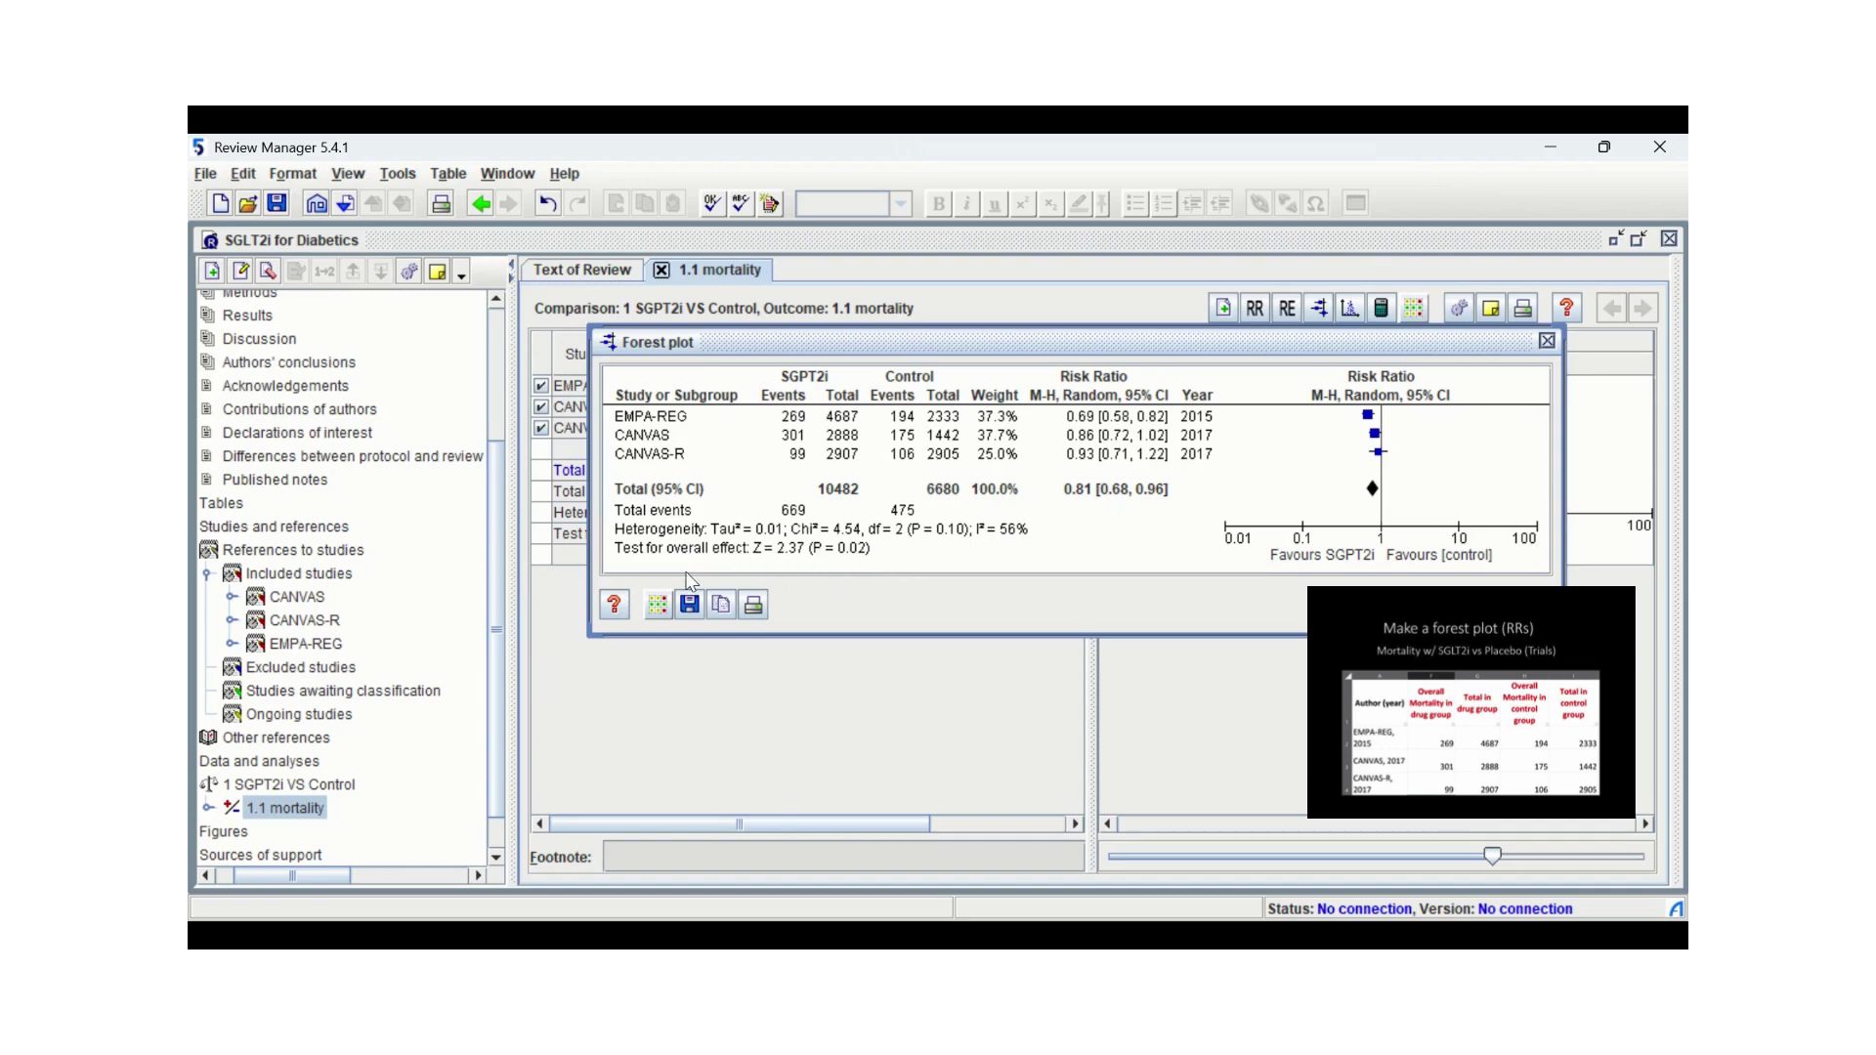
click(689, 603)
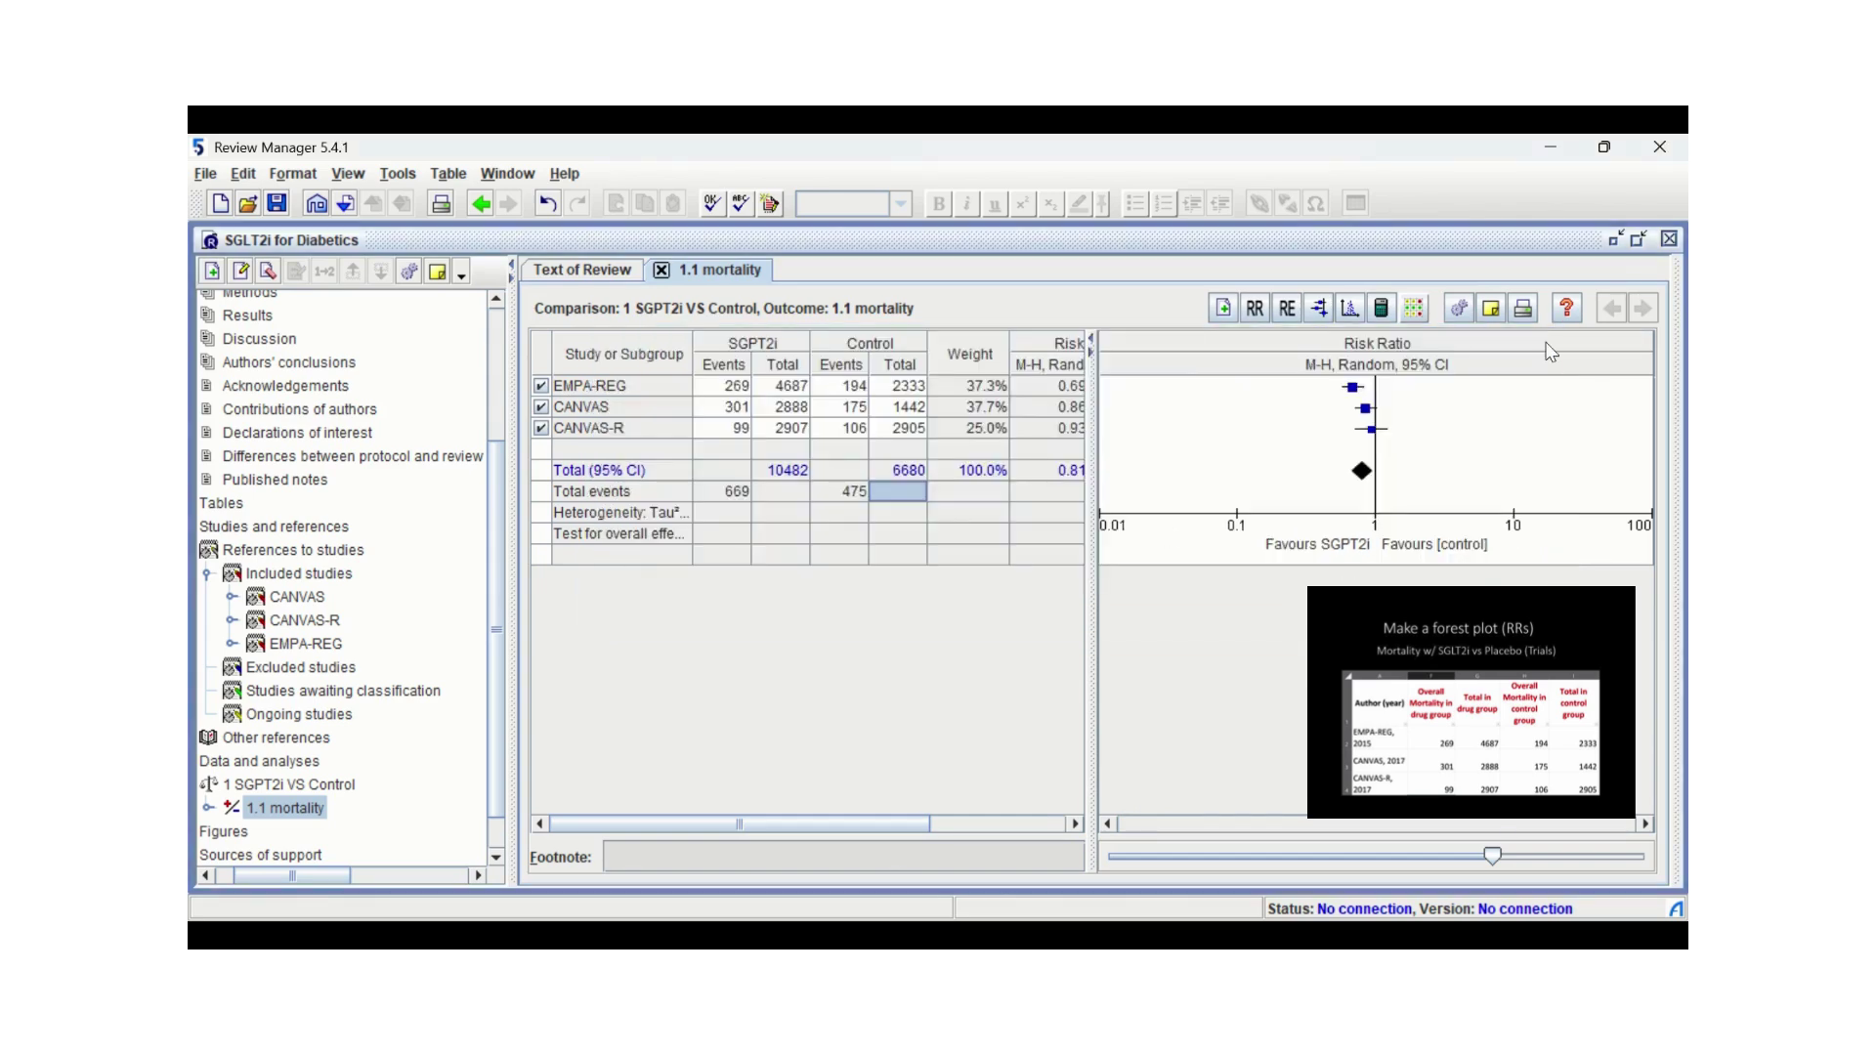
click(1547, 341)
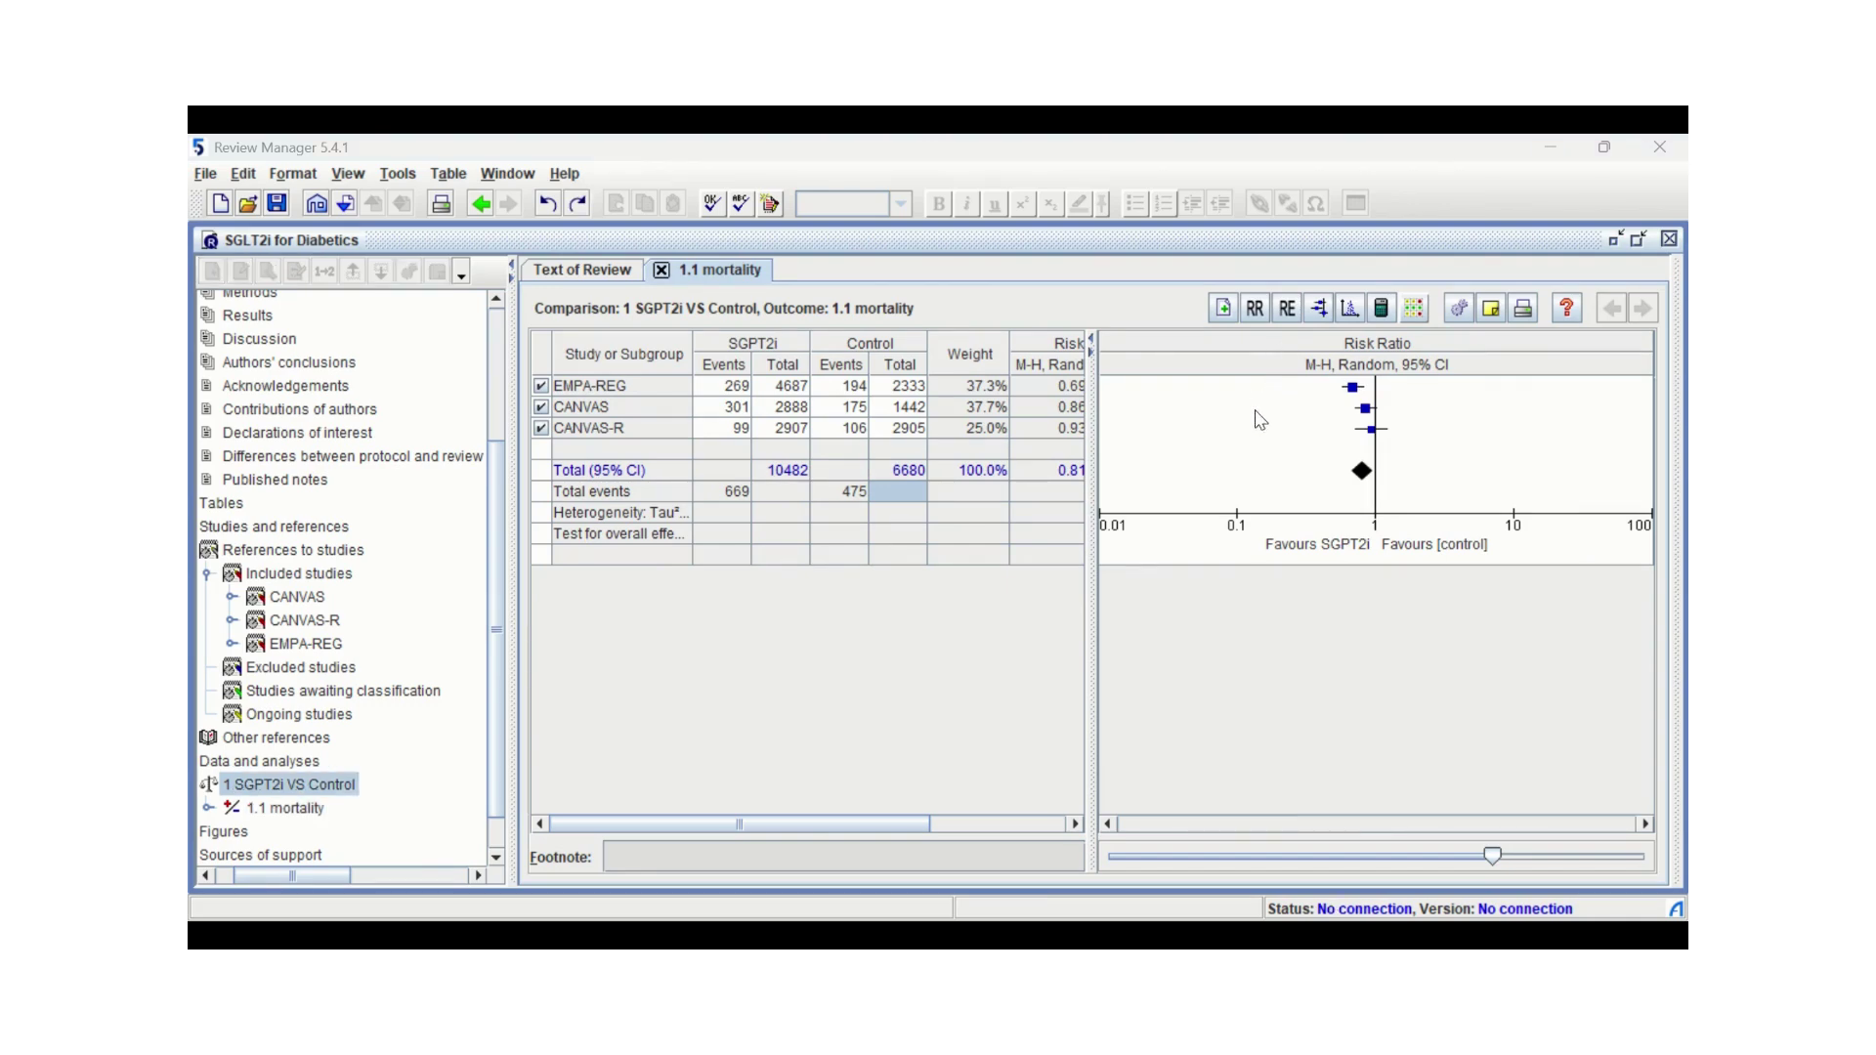
Start a generic inverse variance outcome named "MI" under the SGPT2i VS Control comparison, keeping the existing group labels
click(1257, 428)
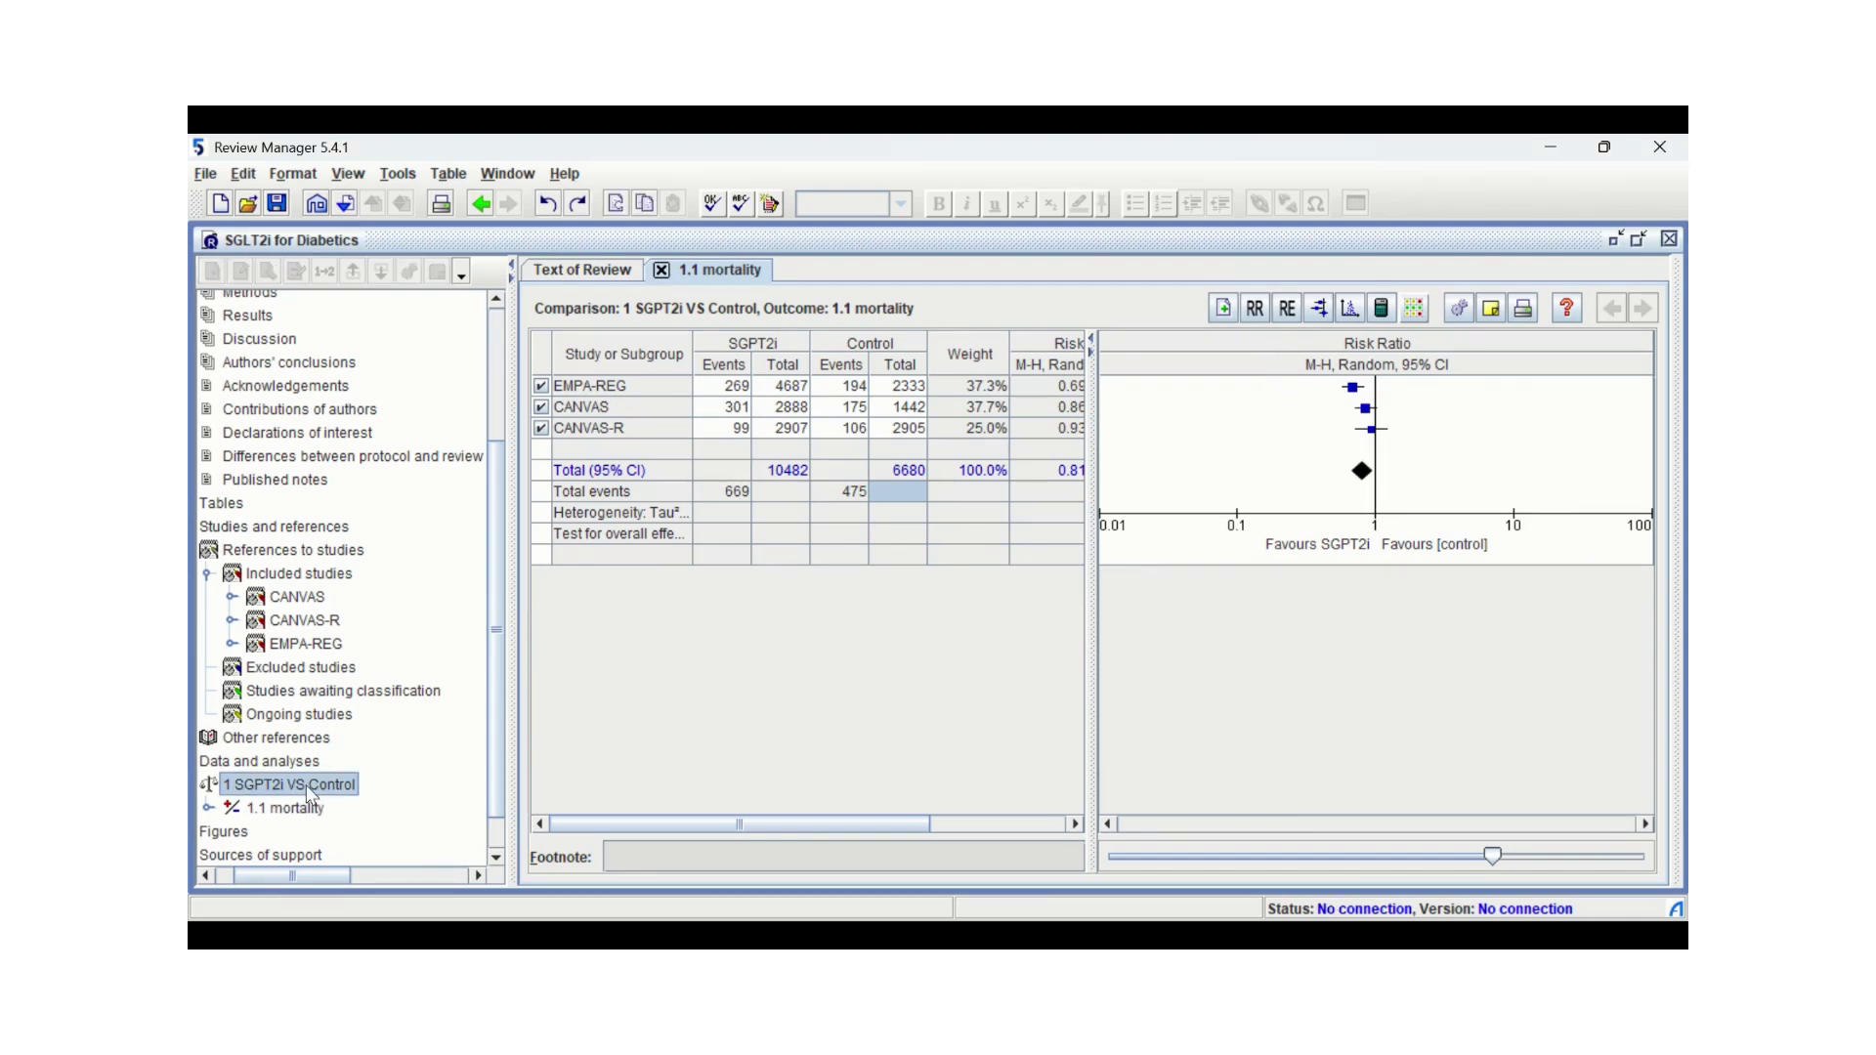
click(338, 793)
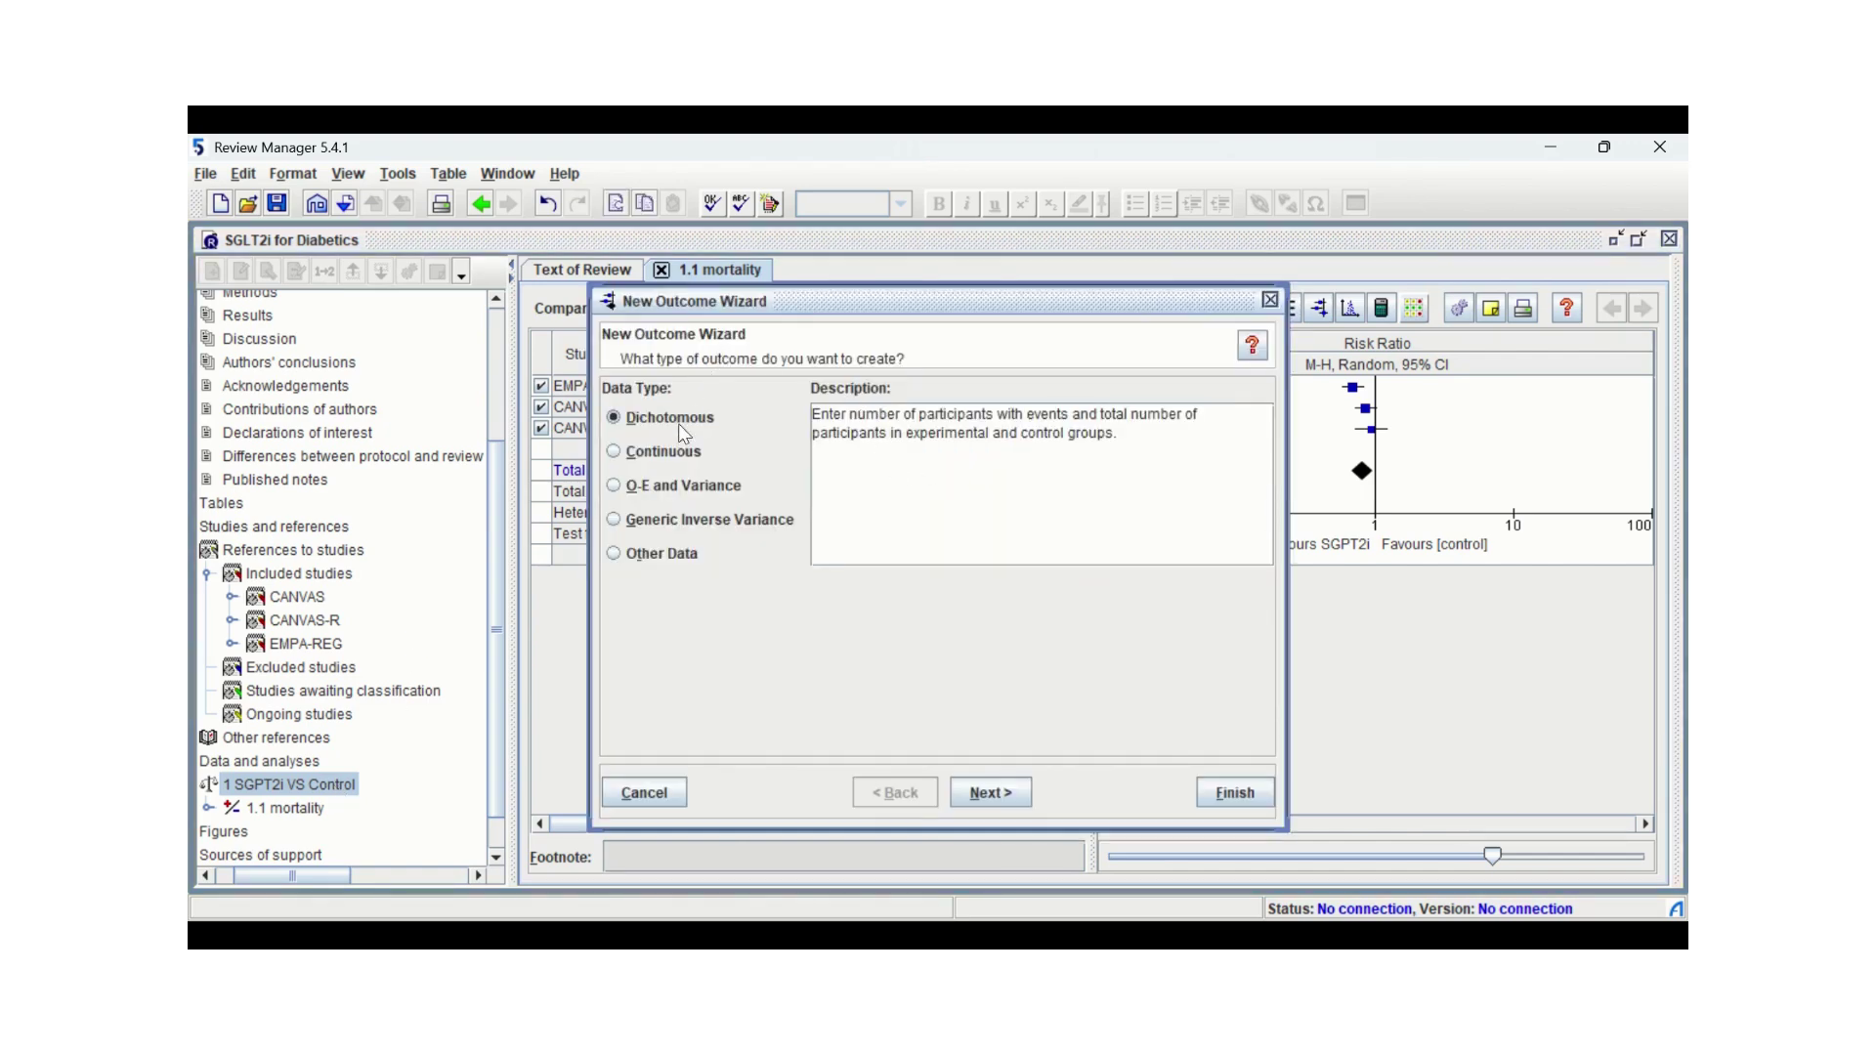
click(705, 523)
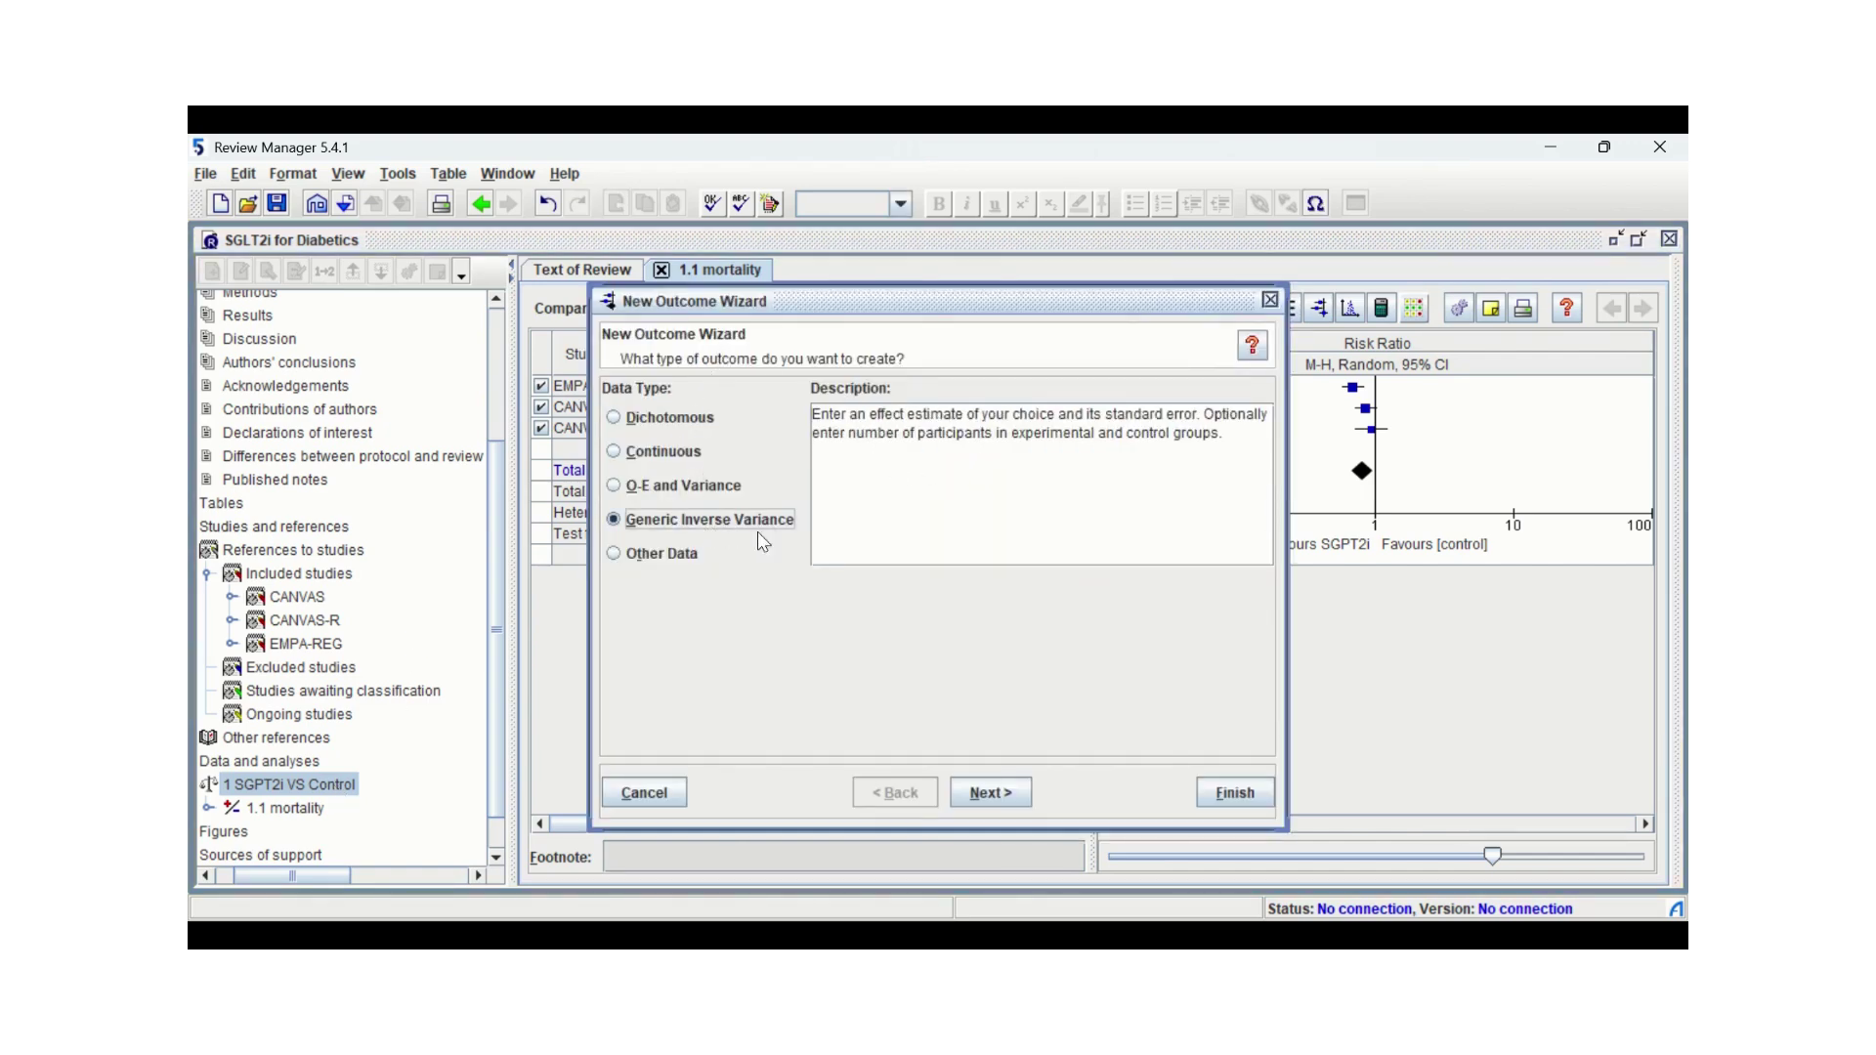
click(989, 793)
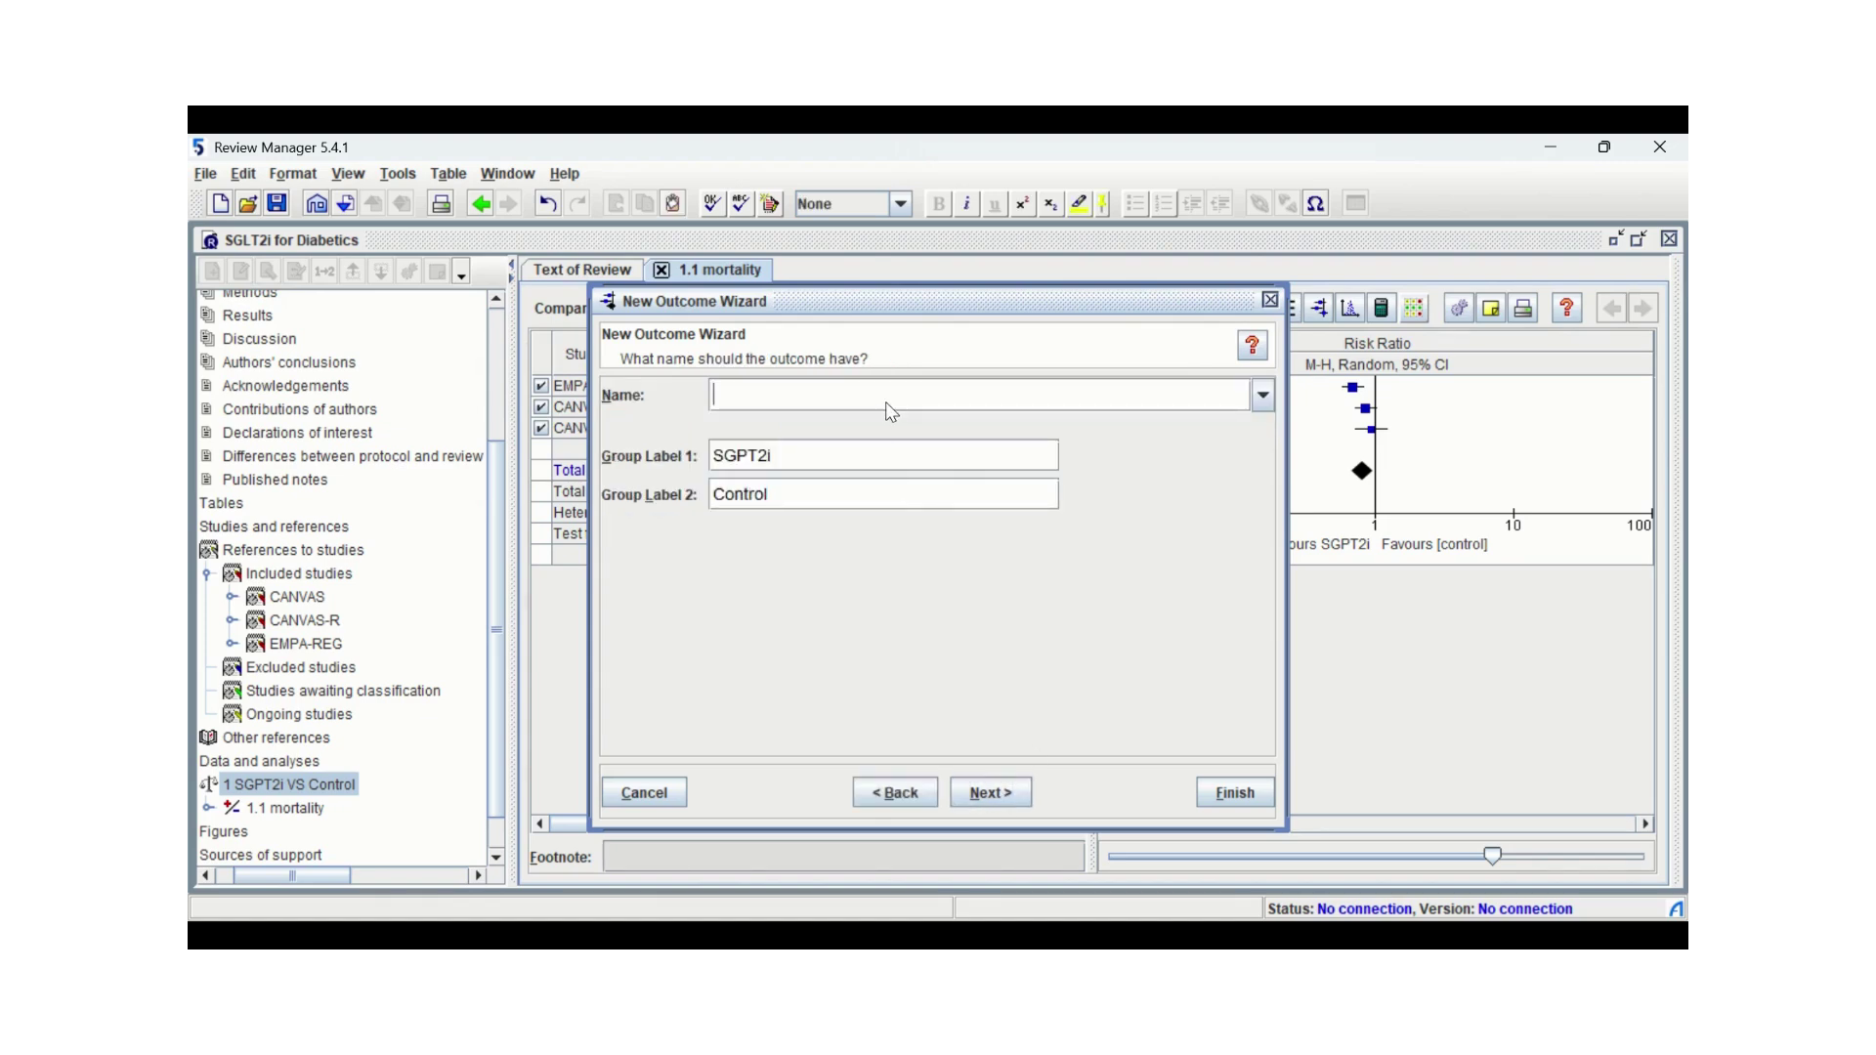
text(MI)
click(1010, 791)
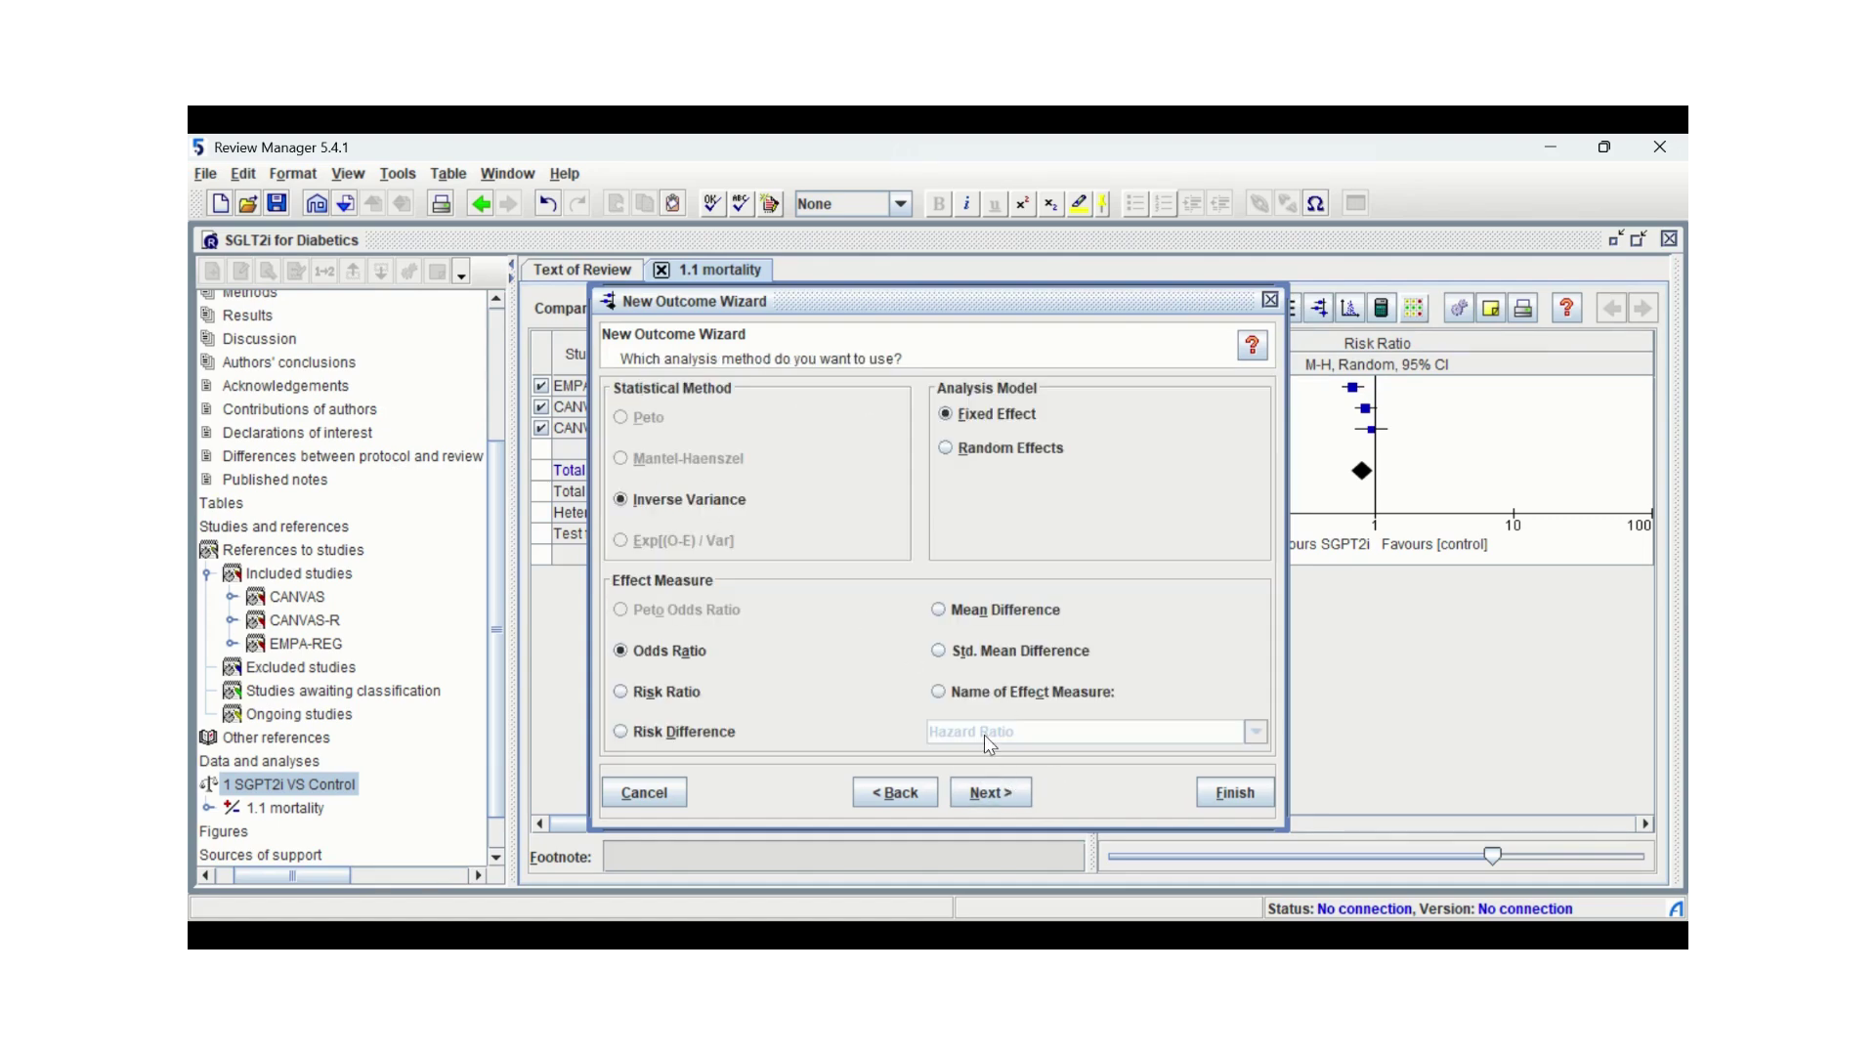
Set the MI outcome to a random effects model, keeping odds ratio as effect measure and the default 95% confidence intervals
click(947, 452)
click(998, 787)
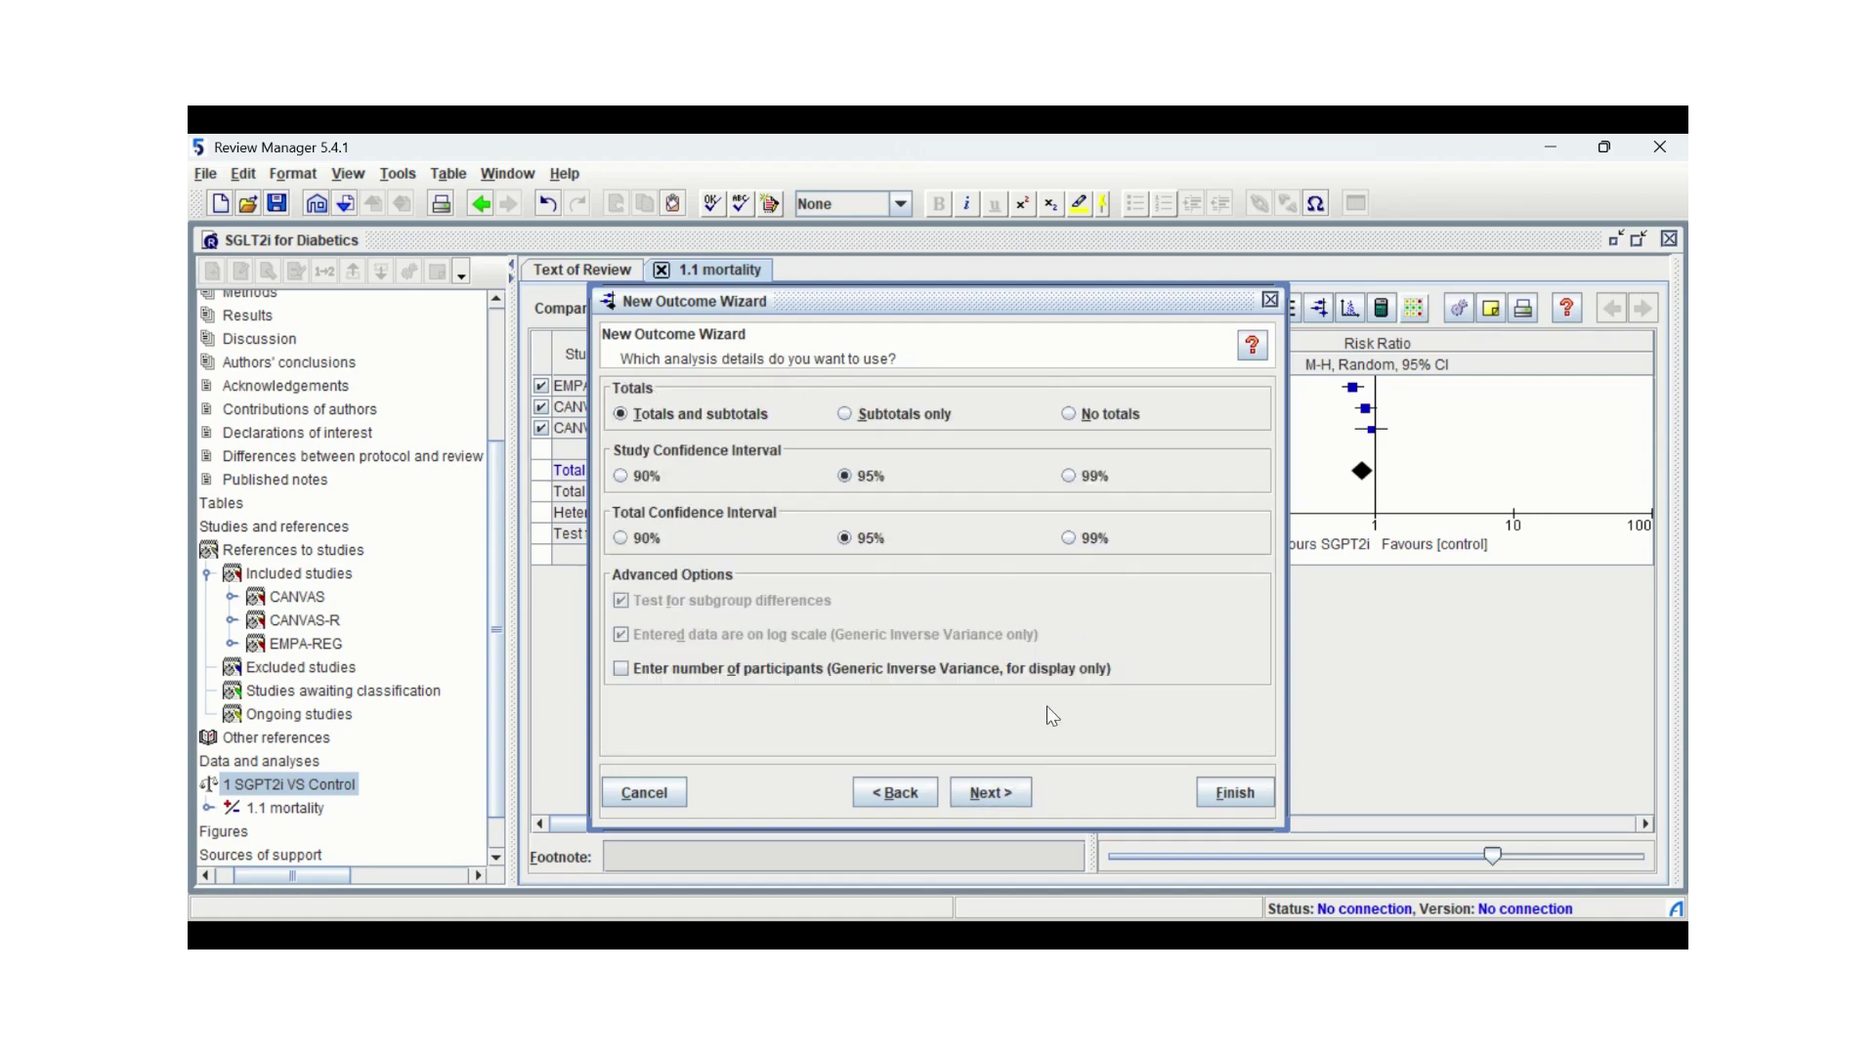
click(1016, 789)
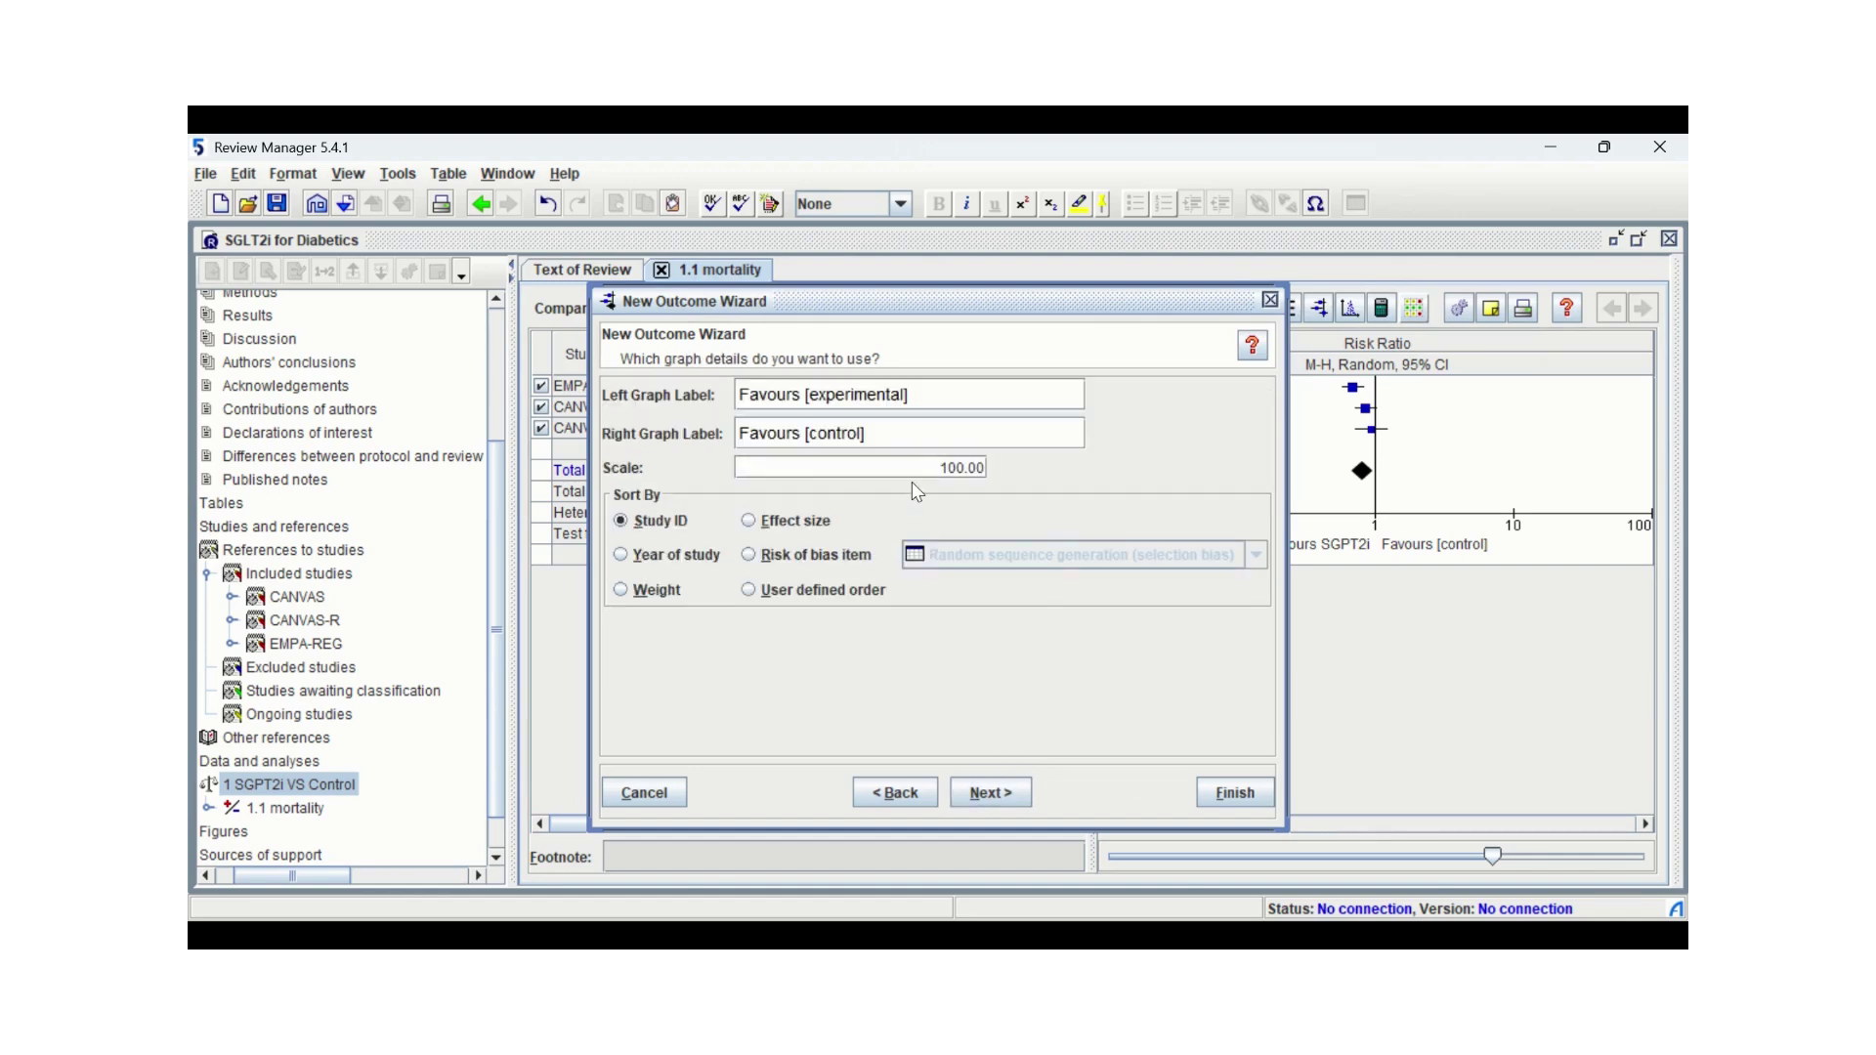
Label the left side of the MI graph "Favours SGPT2i", sort by year of study, and finish the outcome by opening it for editing
drag(910, 395, 805, 402)
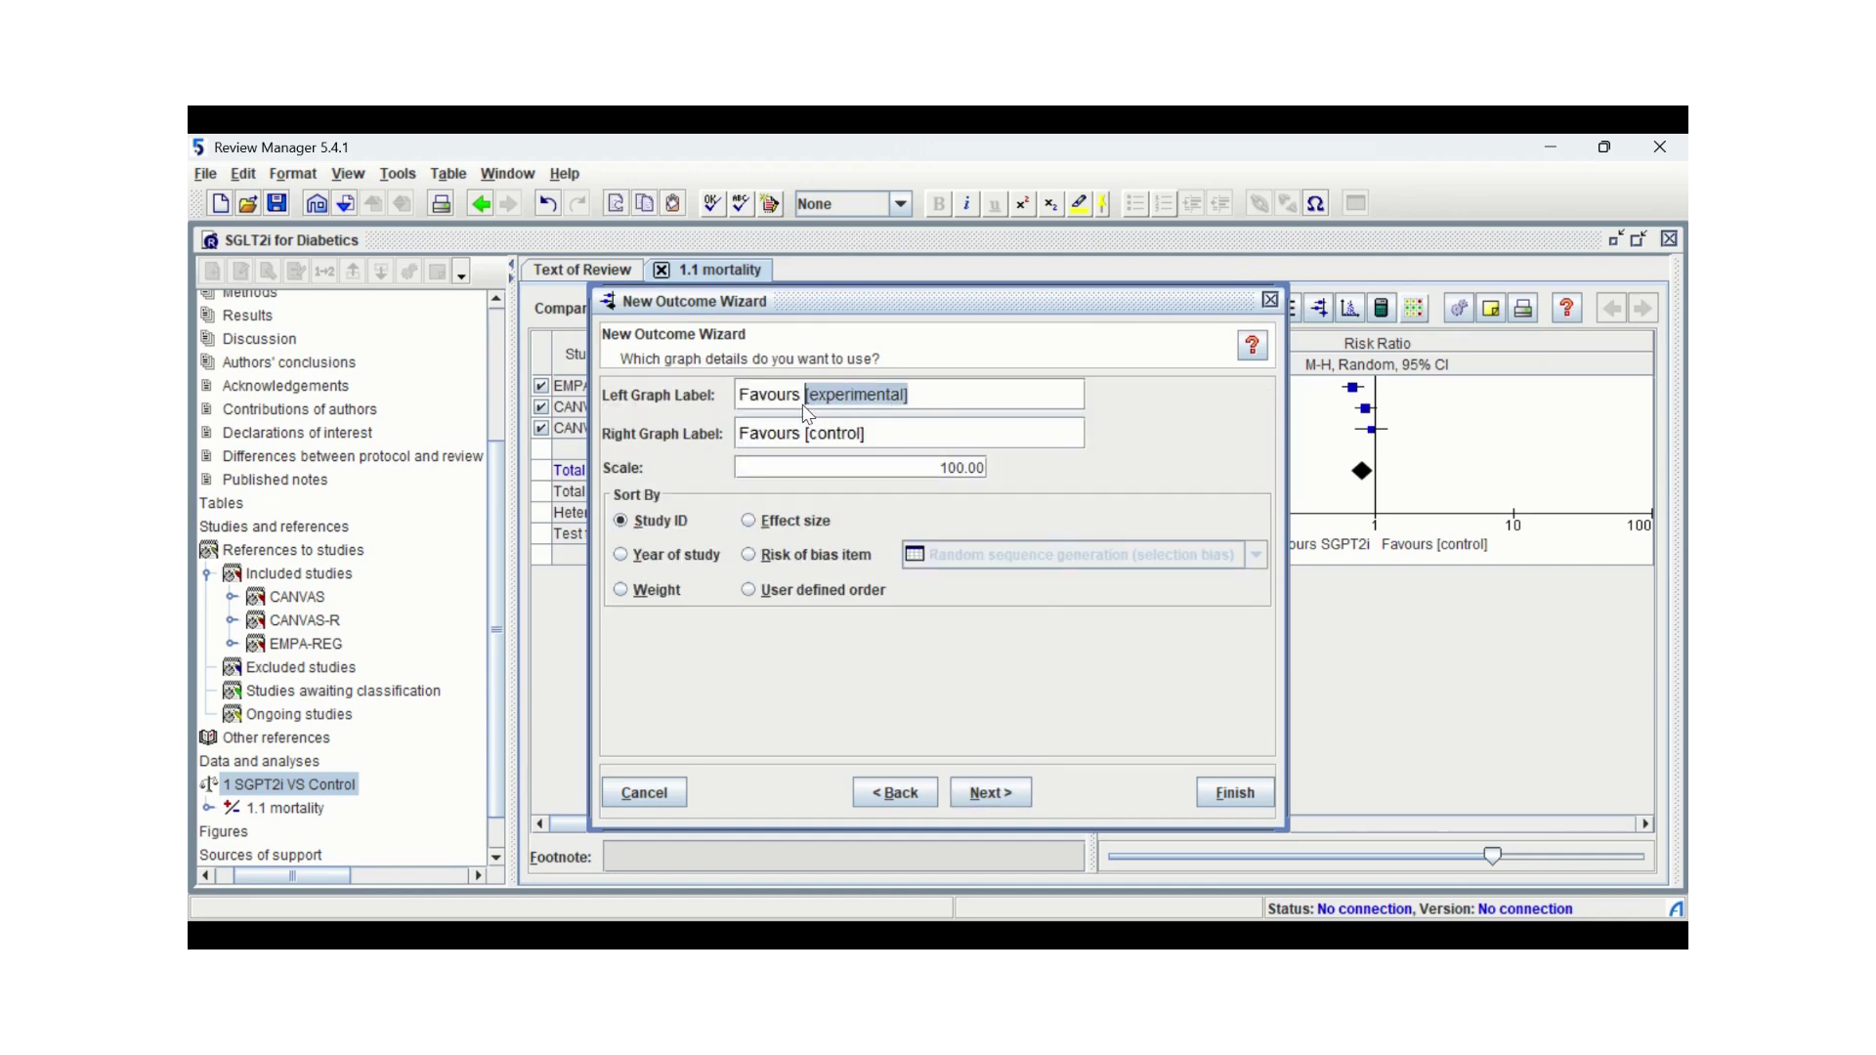
text(SGPT)
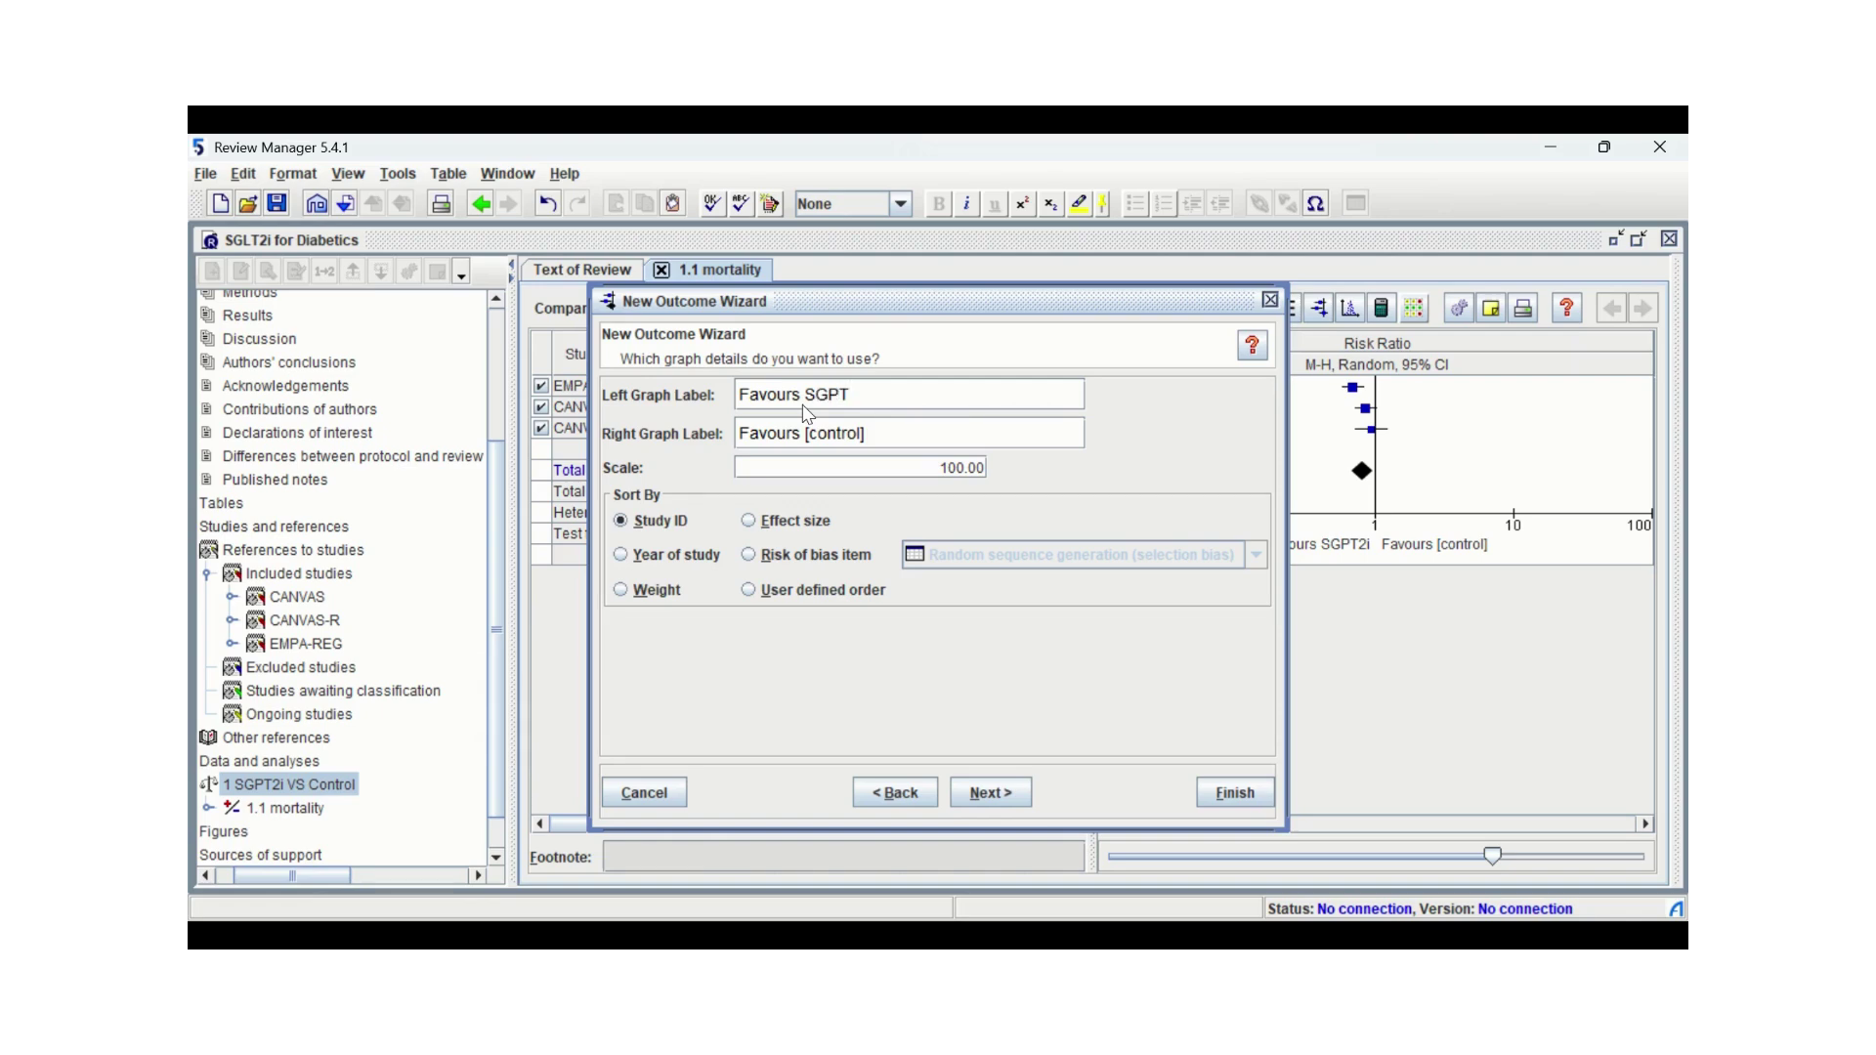
text(2i)
click(664, 557)
click(989, 788)
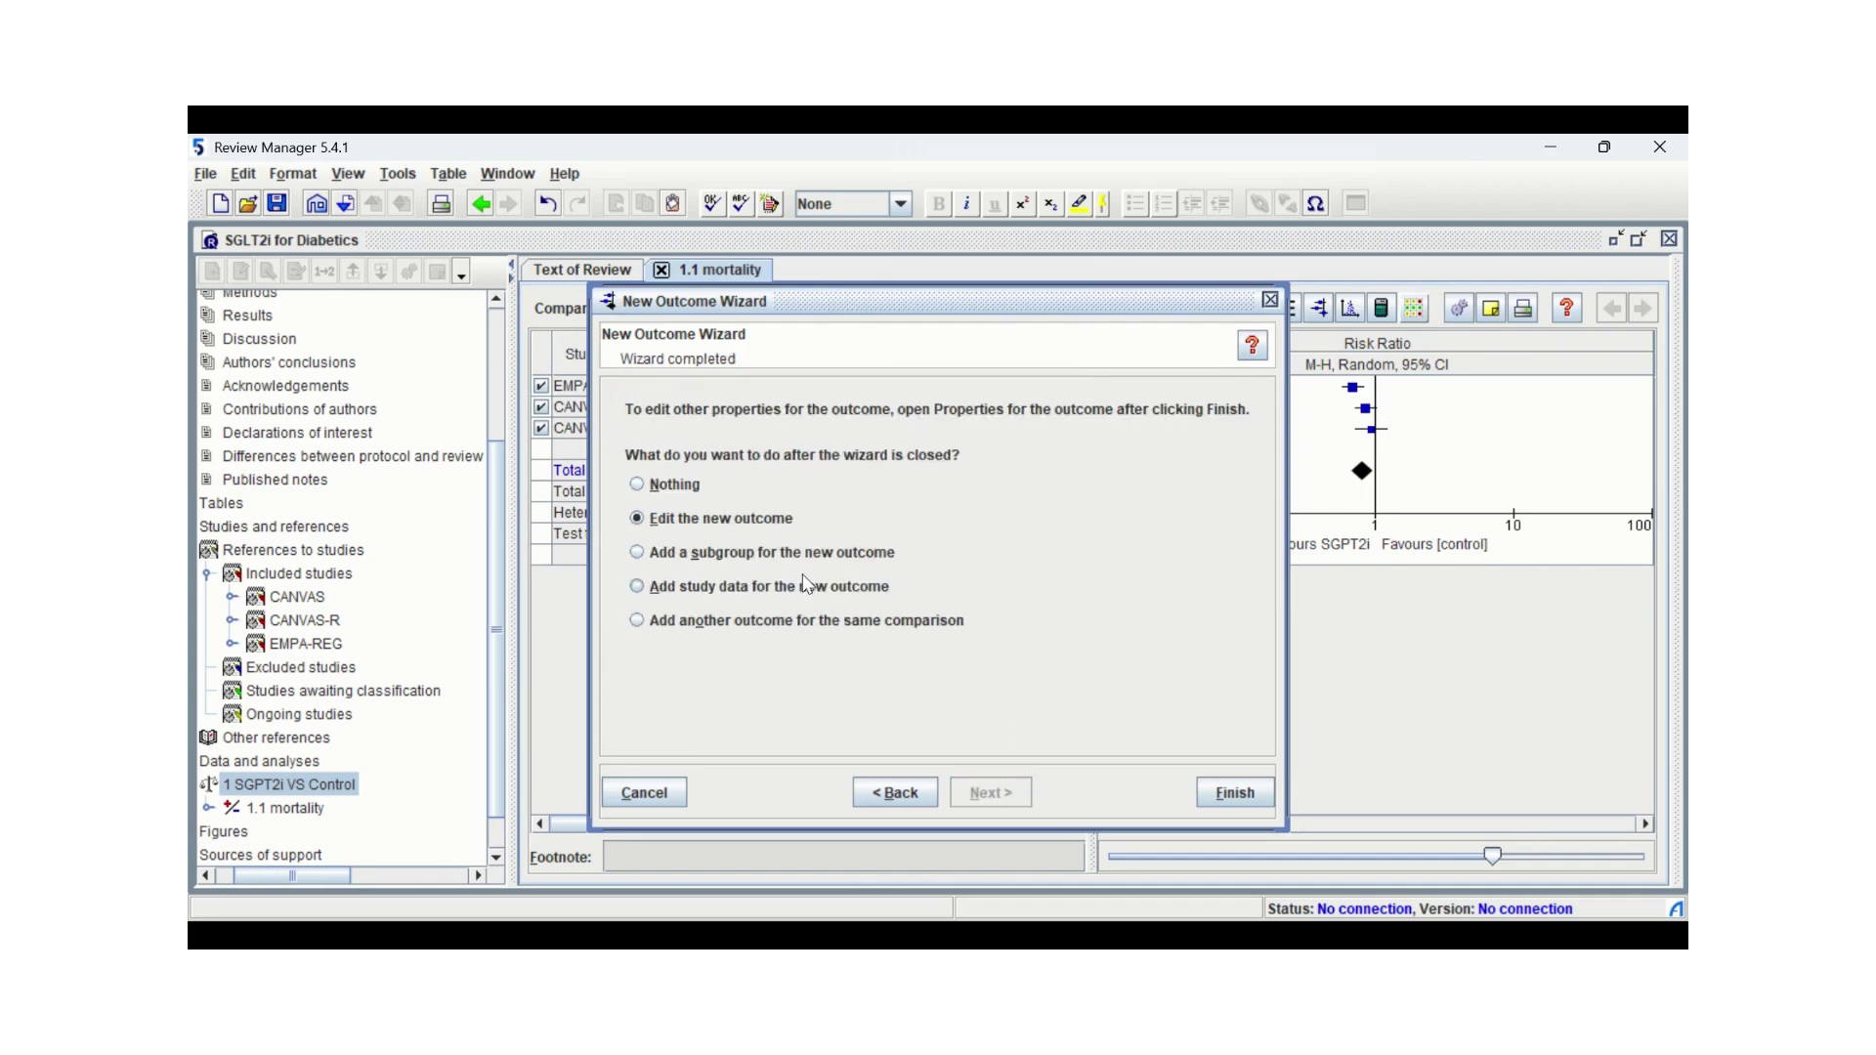
click(1214, 794)
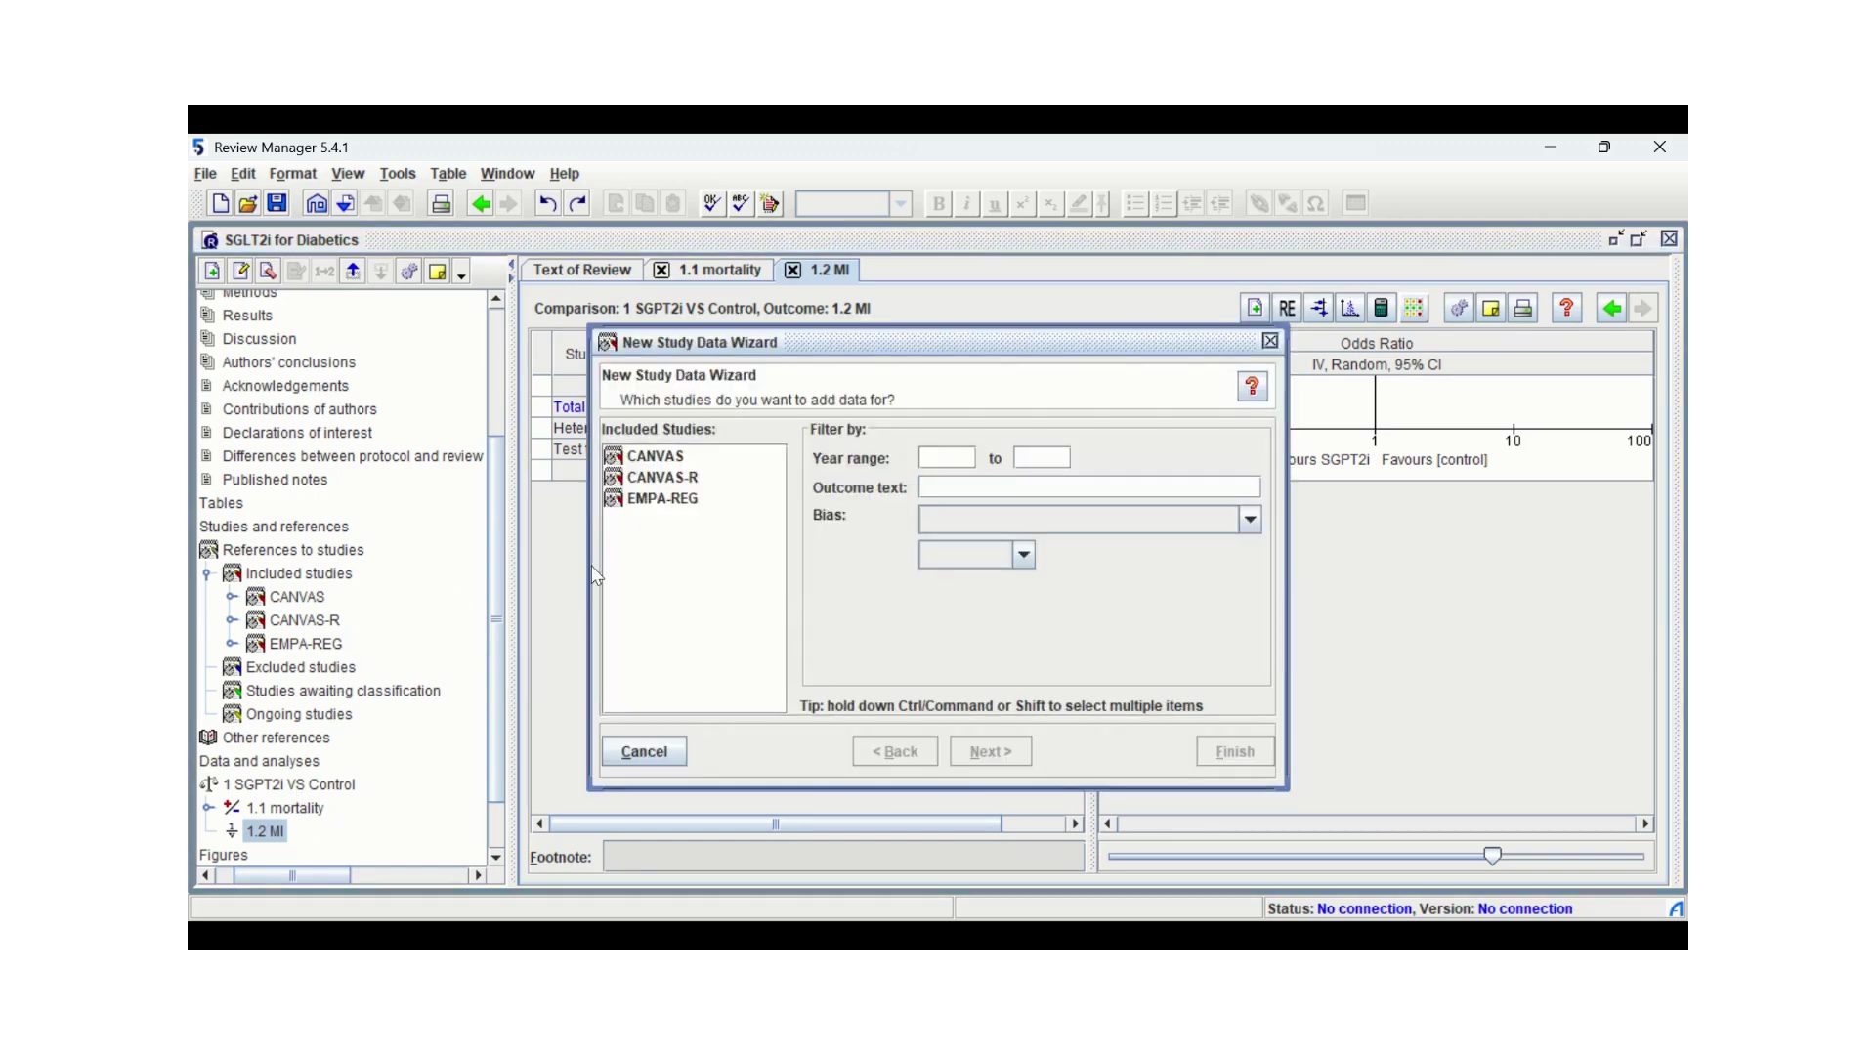
Add study data entries for CANVAS, CANVAS-R and EMPA-REG to the MI outcome
click(649, 459)
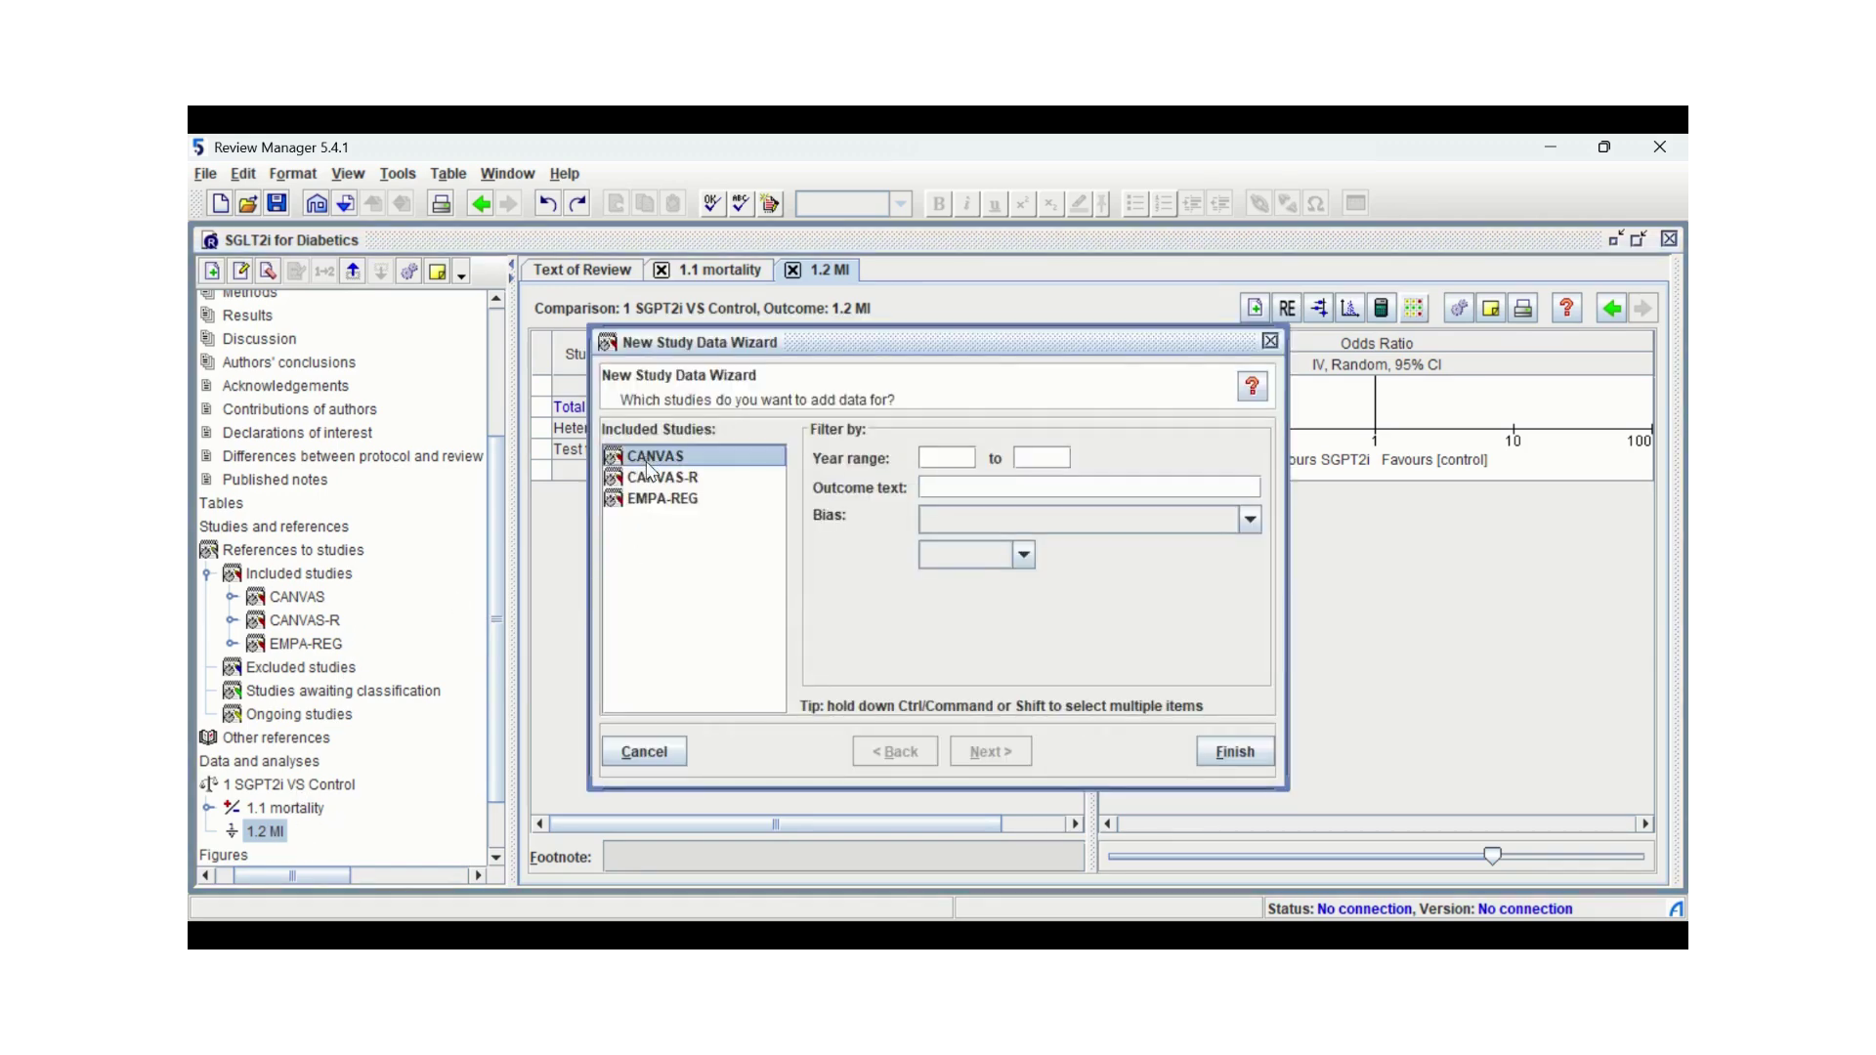
shift+click(653, 501)
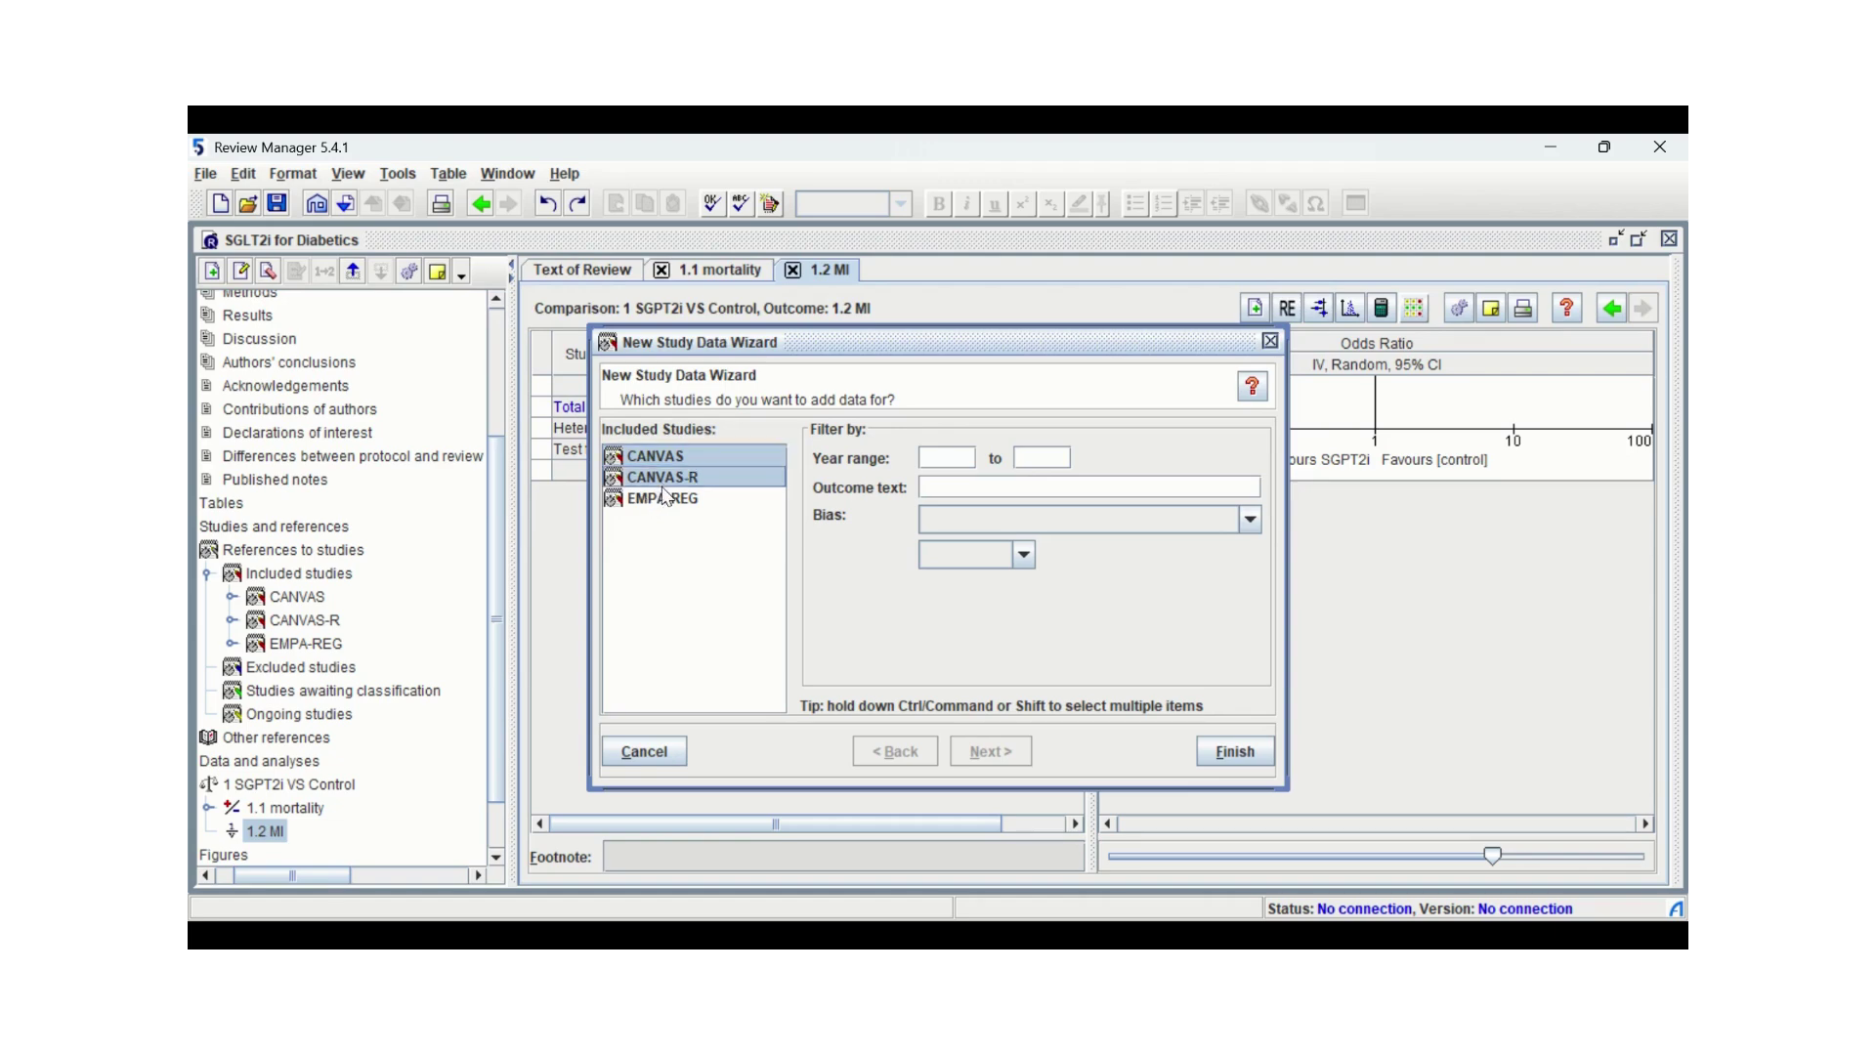
click(1233, 752)
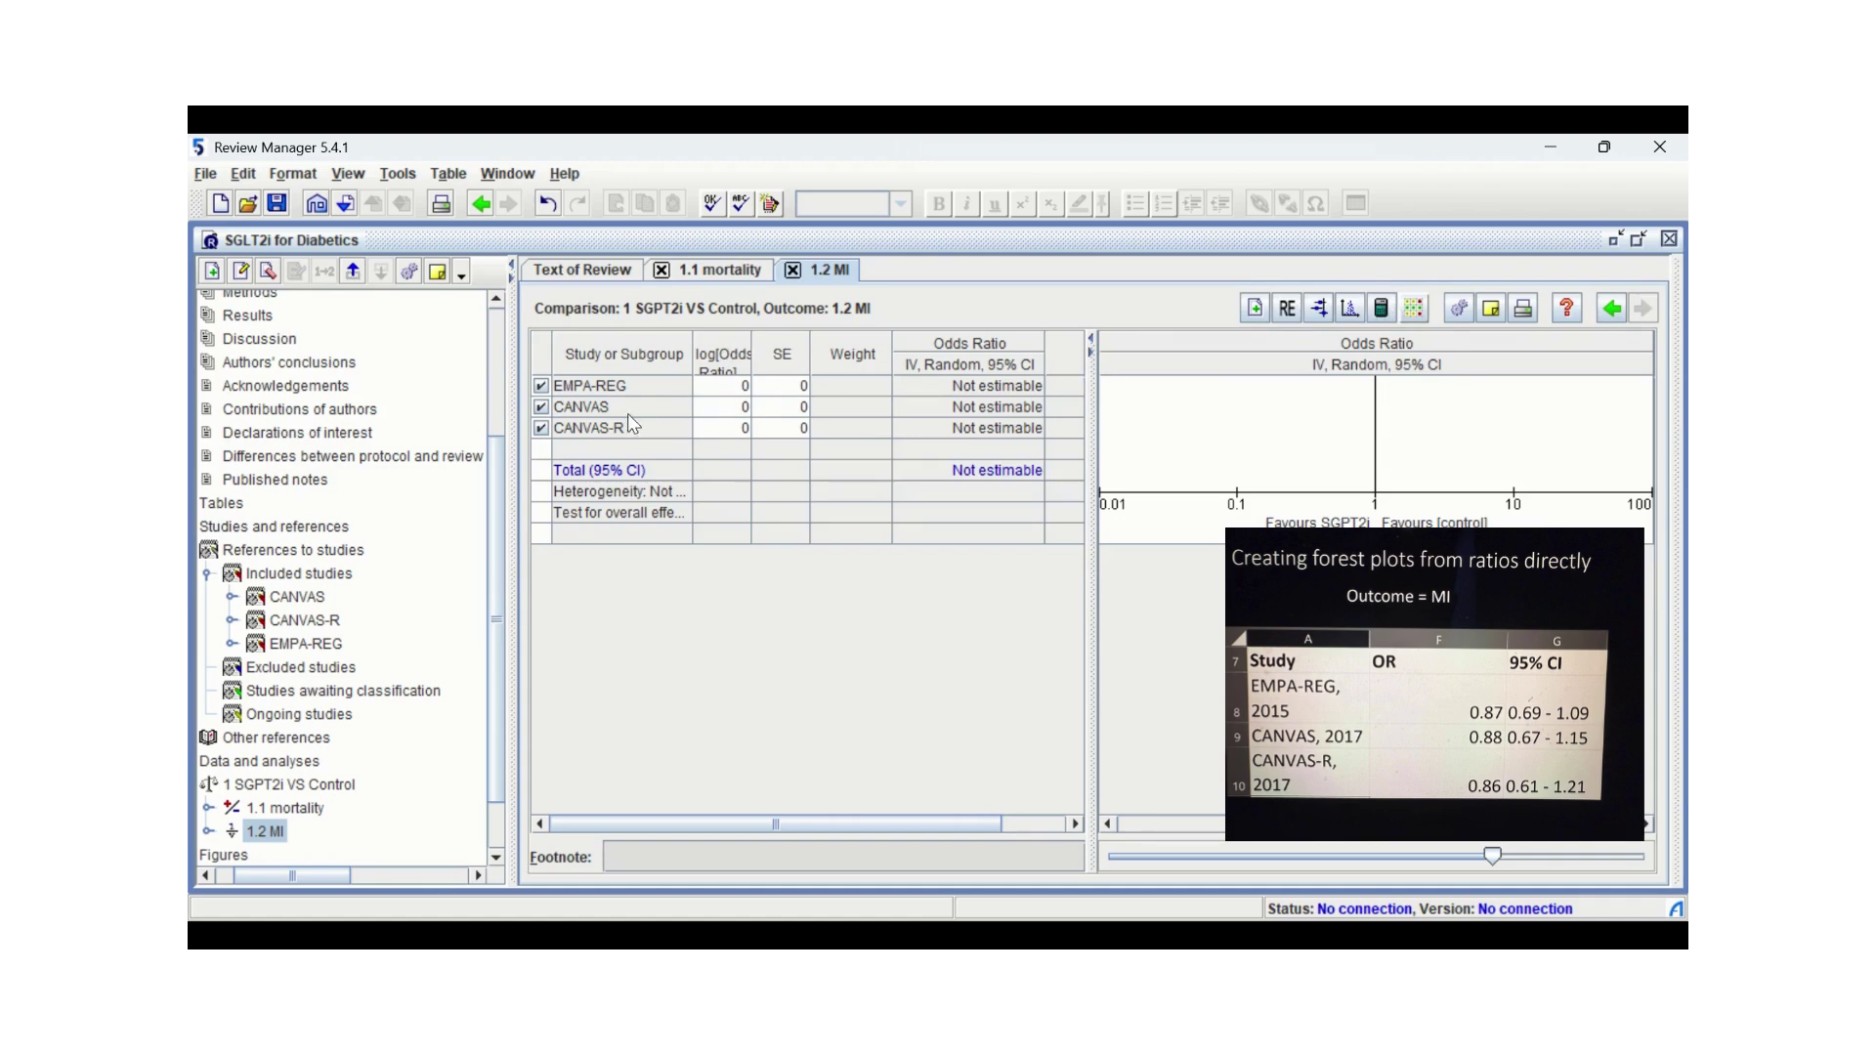
Calculate EMPA-REG's MI entry from an odds ratio of 0.87 with CI start 0.69, and update the data table
click(616, 387)
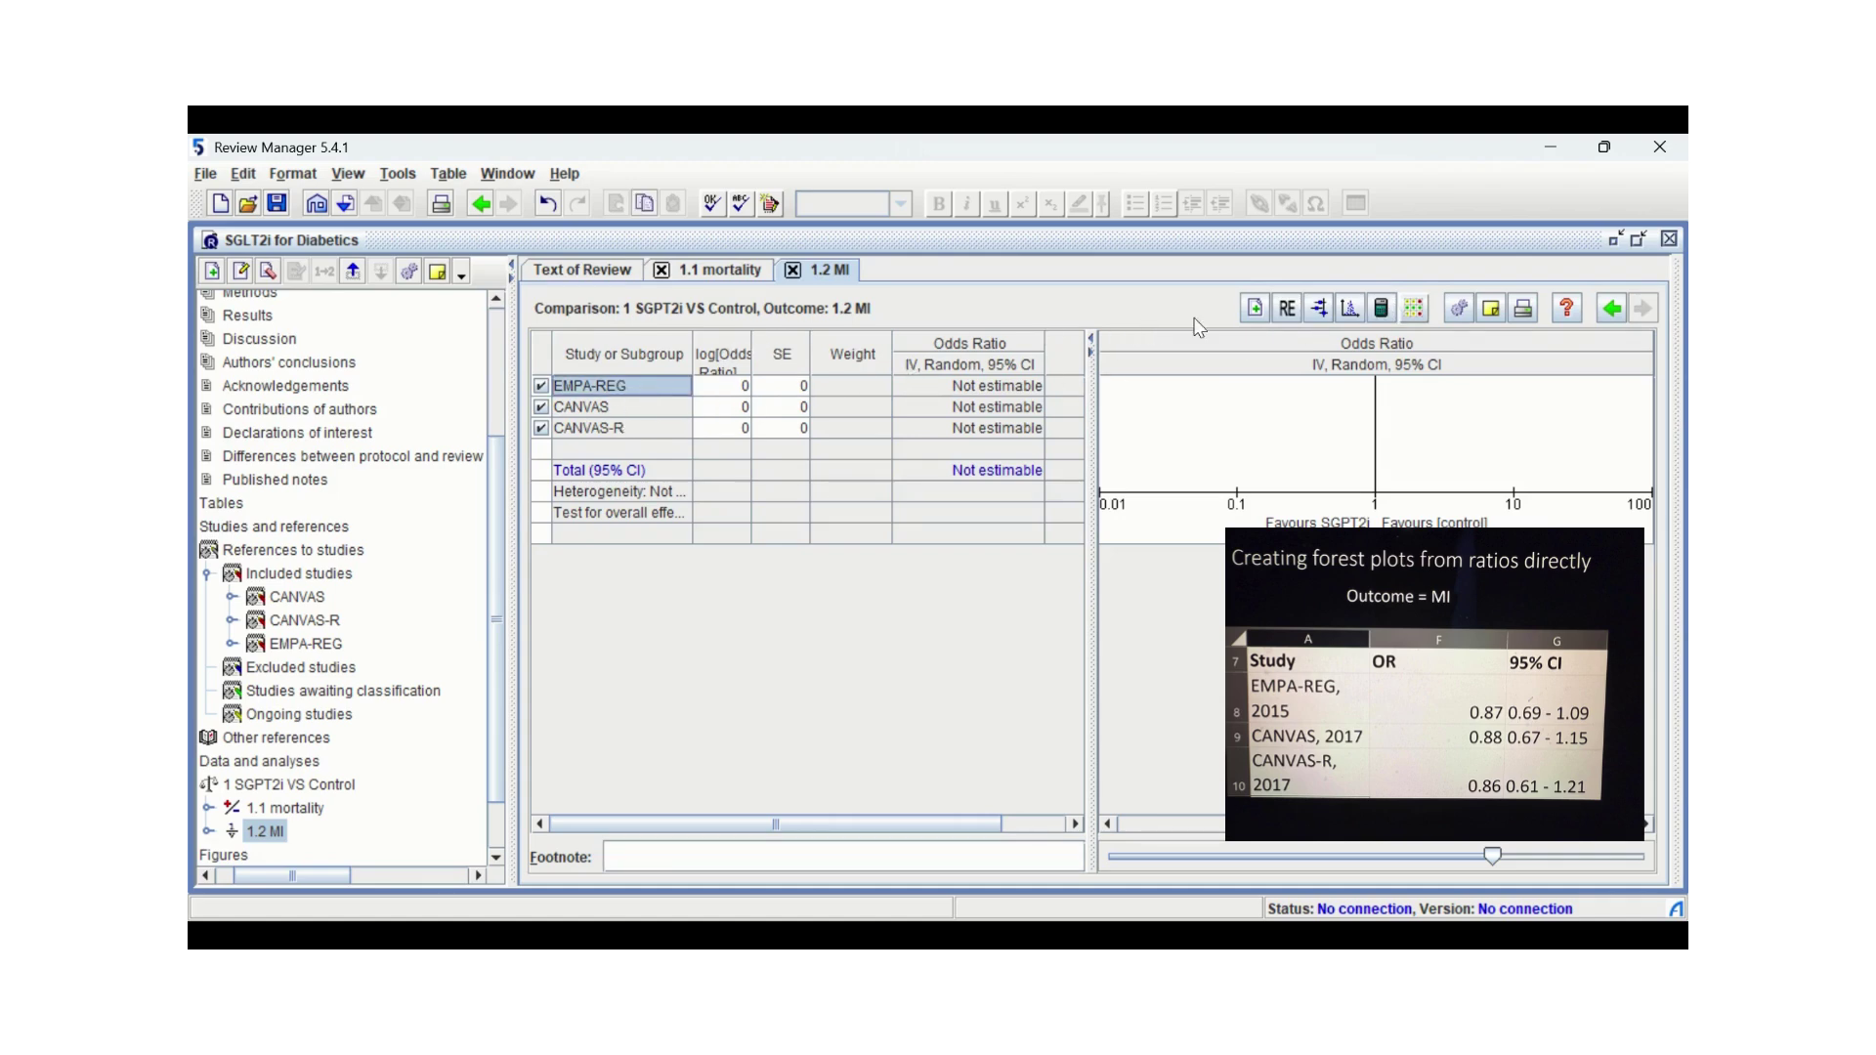
click(1378, 311)
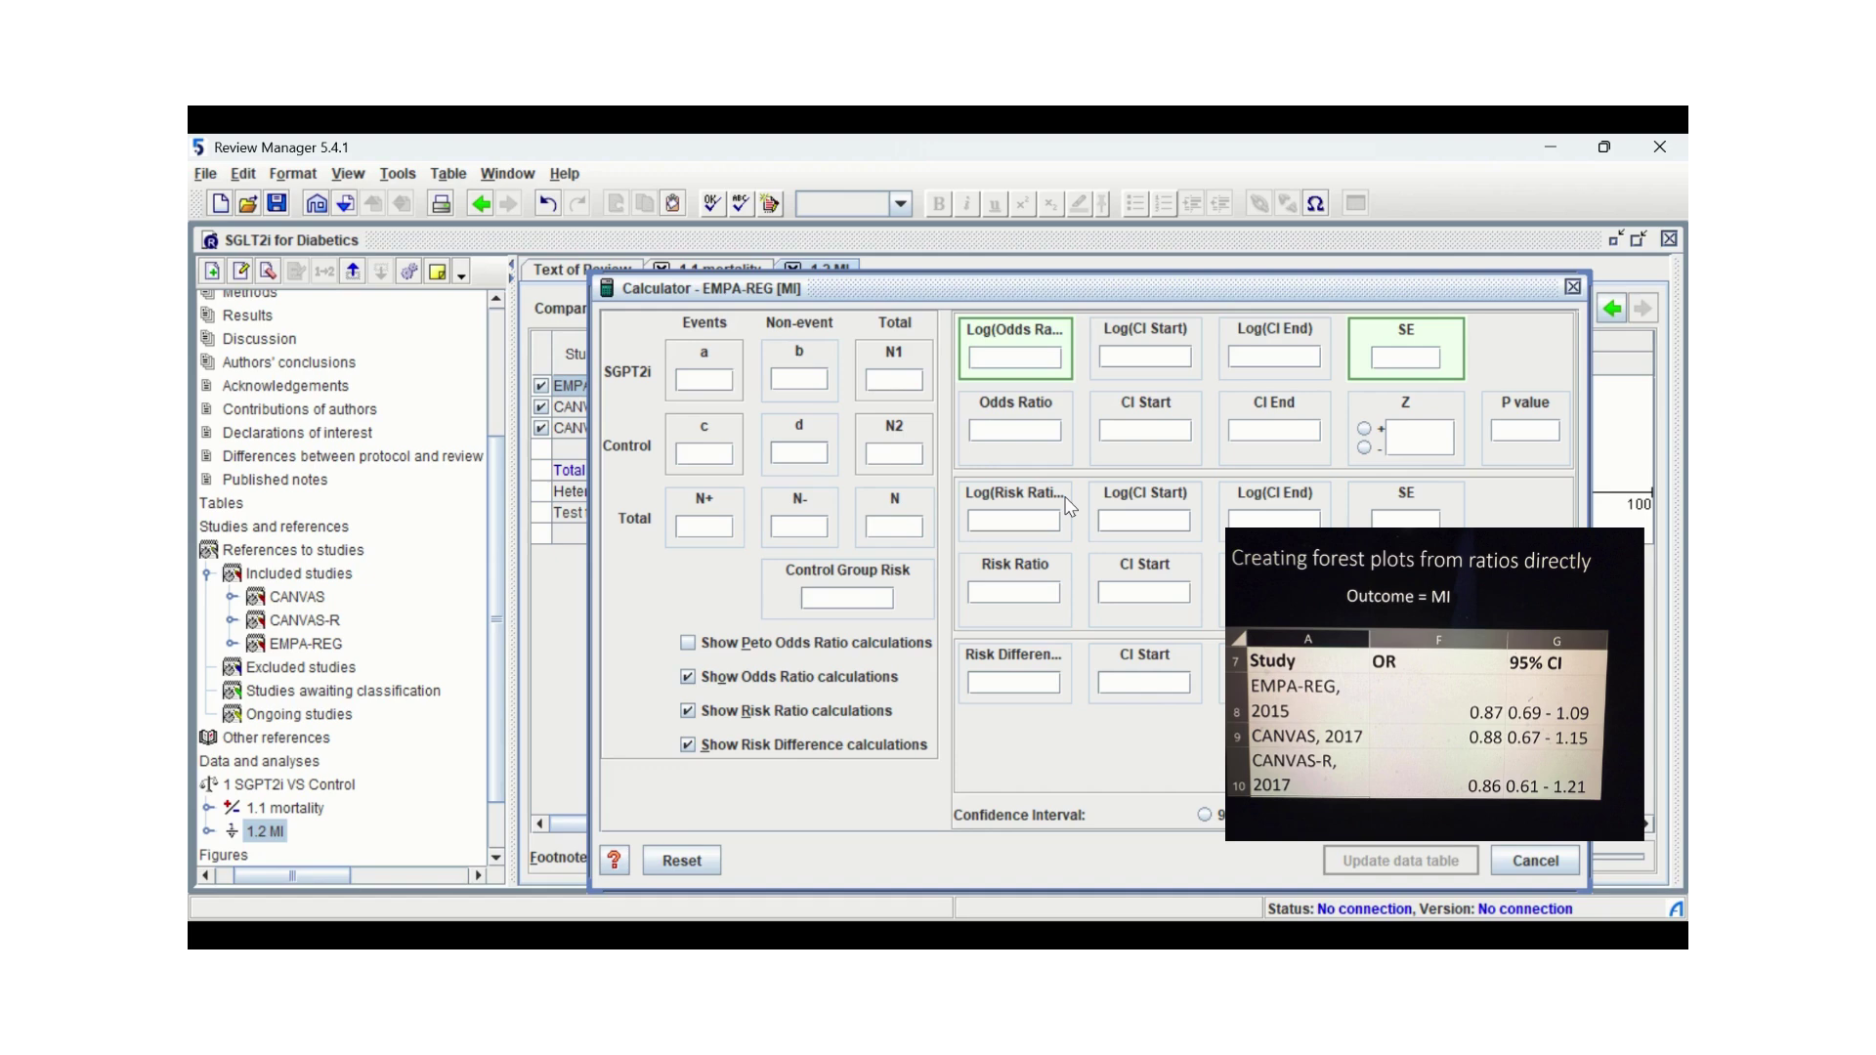
click(1018, 431)
text(0.87)
click(1131, 433)
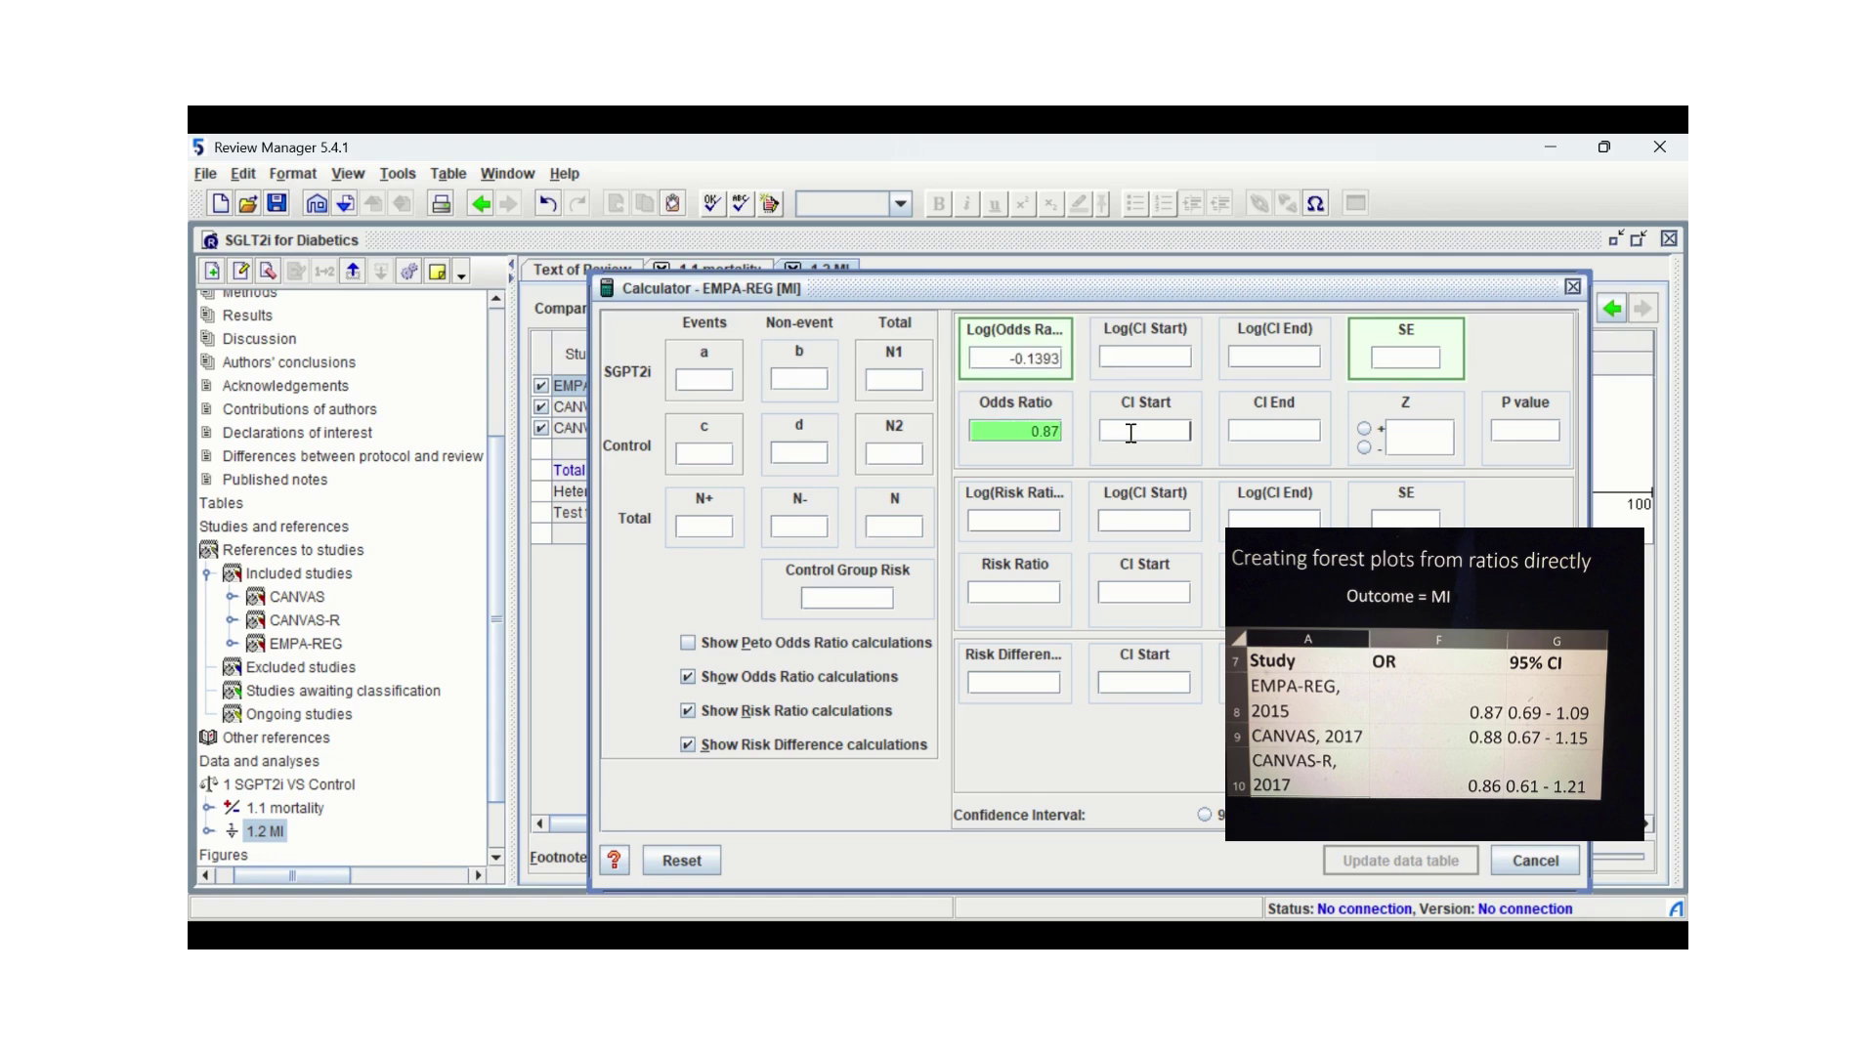
text(0.69)
click(1272, 434)
click(1418, 860)
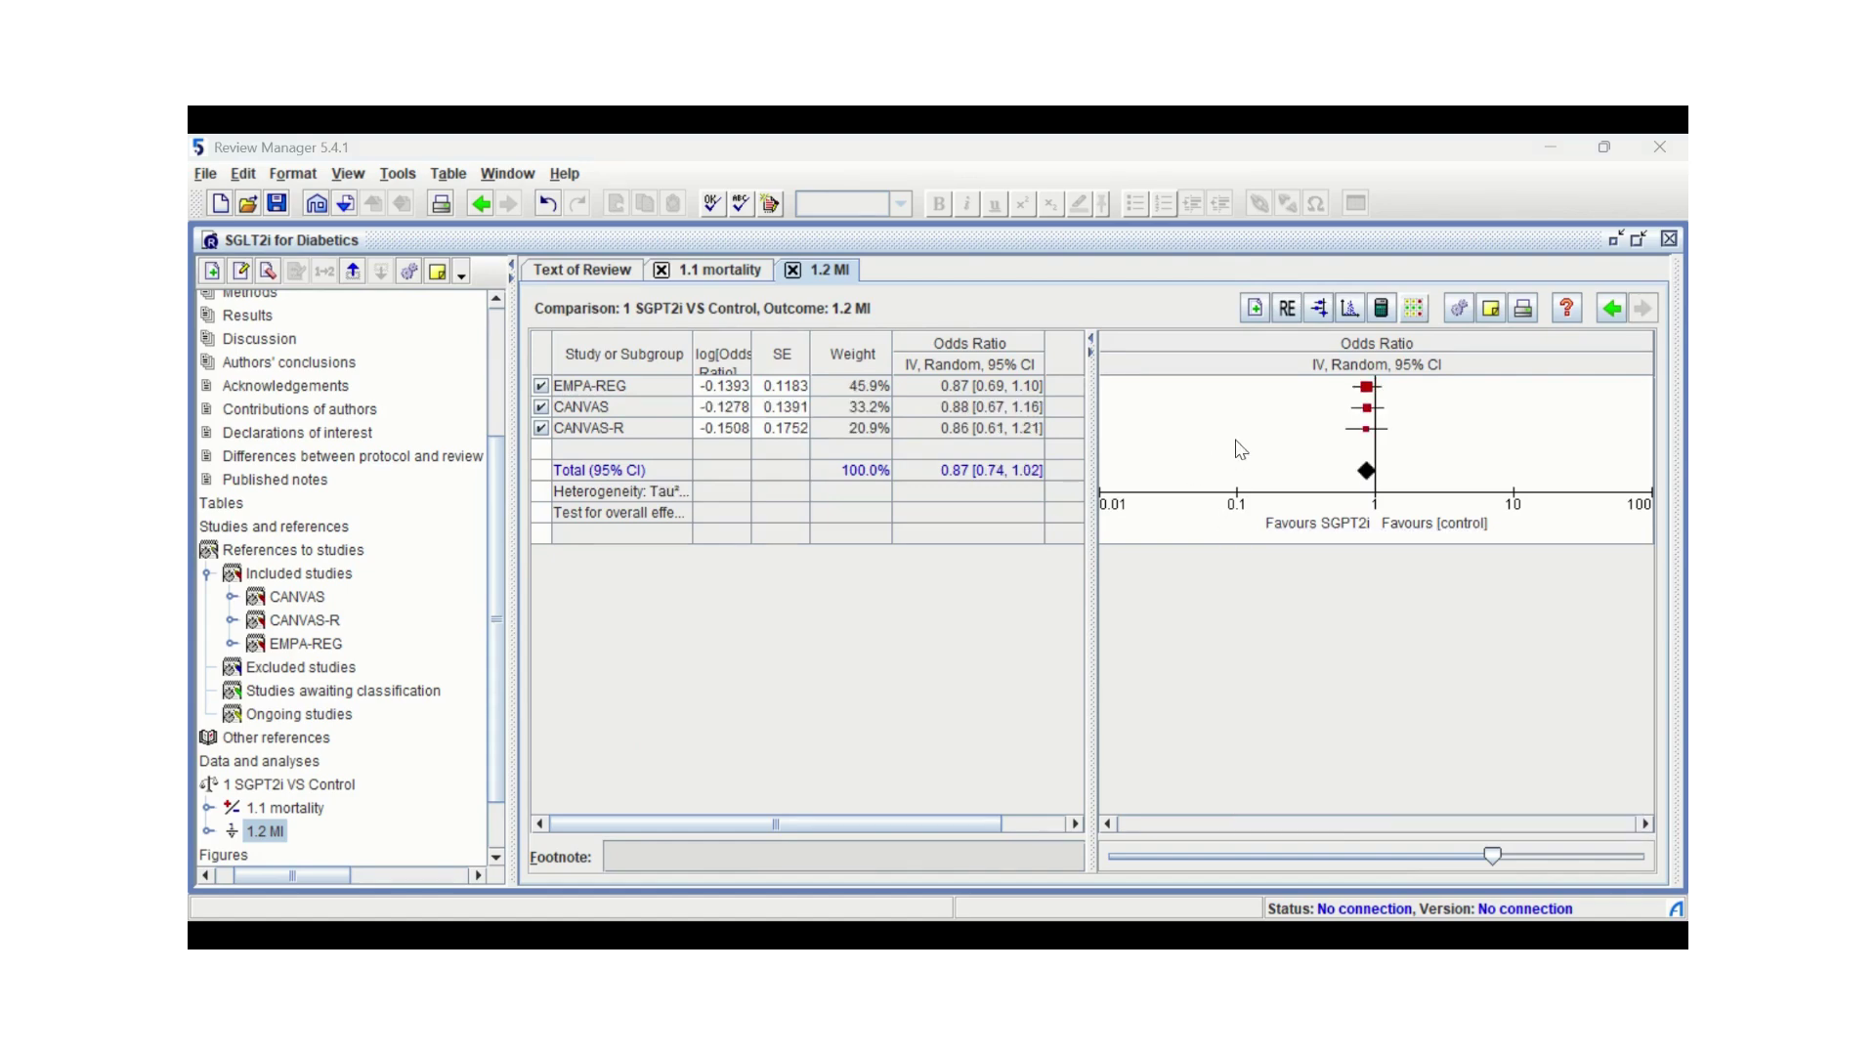
Generate the forest plot for the MI outcome and copy it
click(1246, 437)
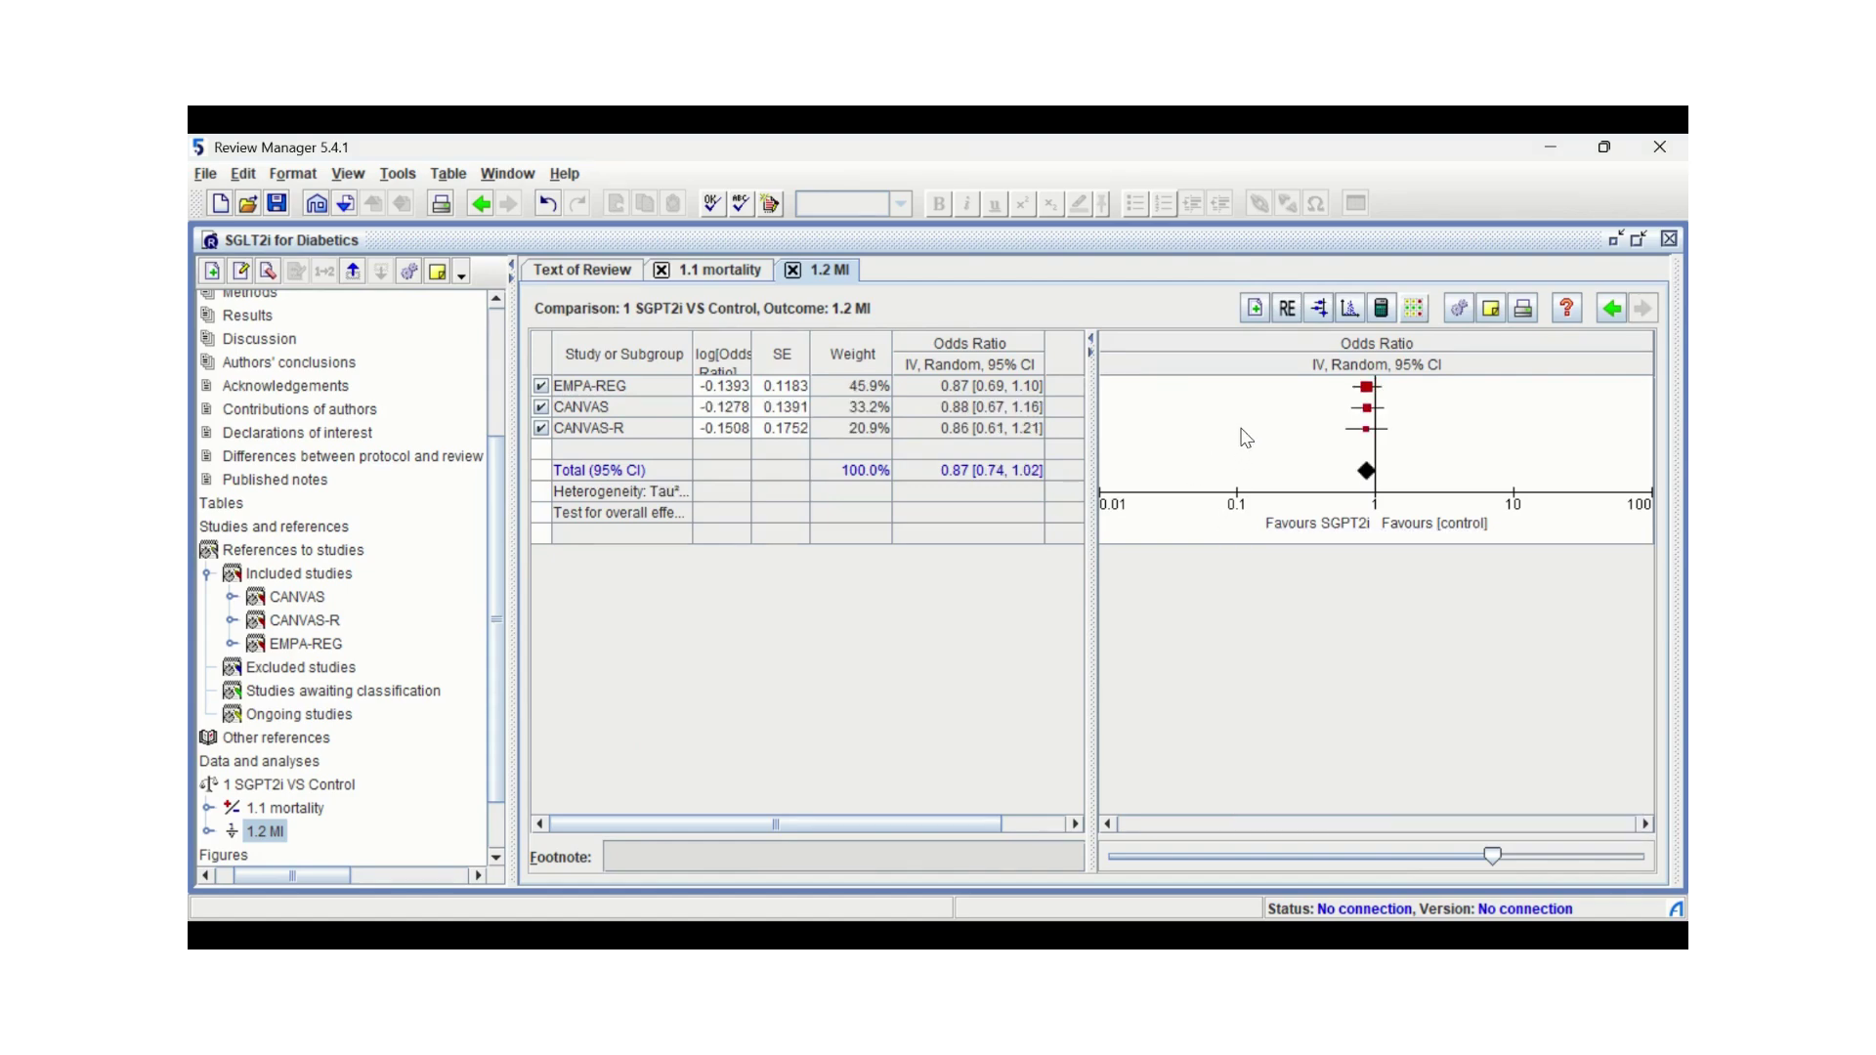
click(1317, 308)
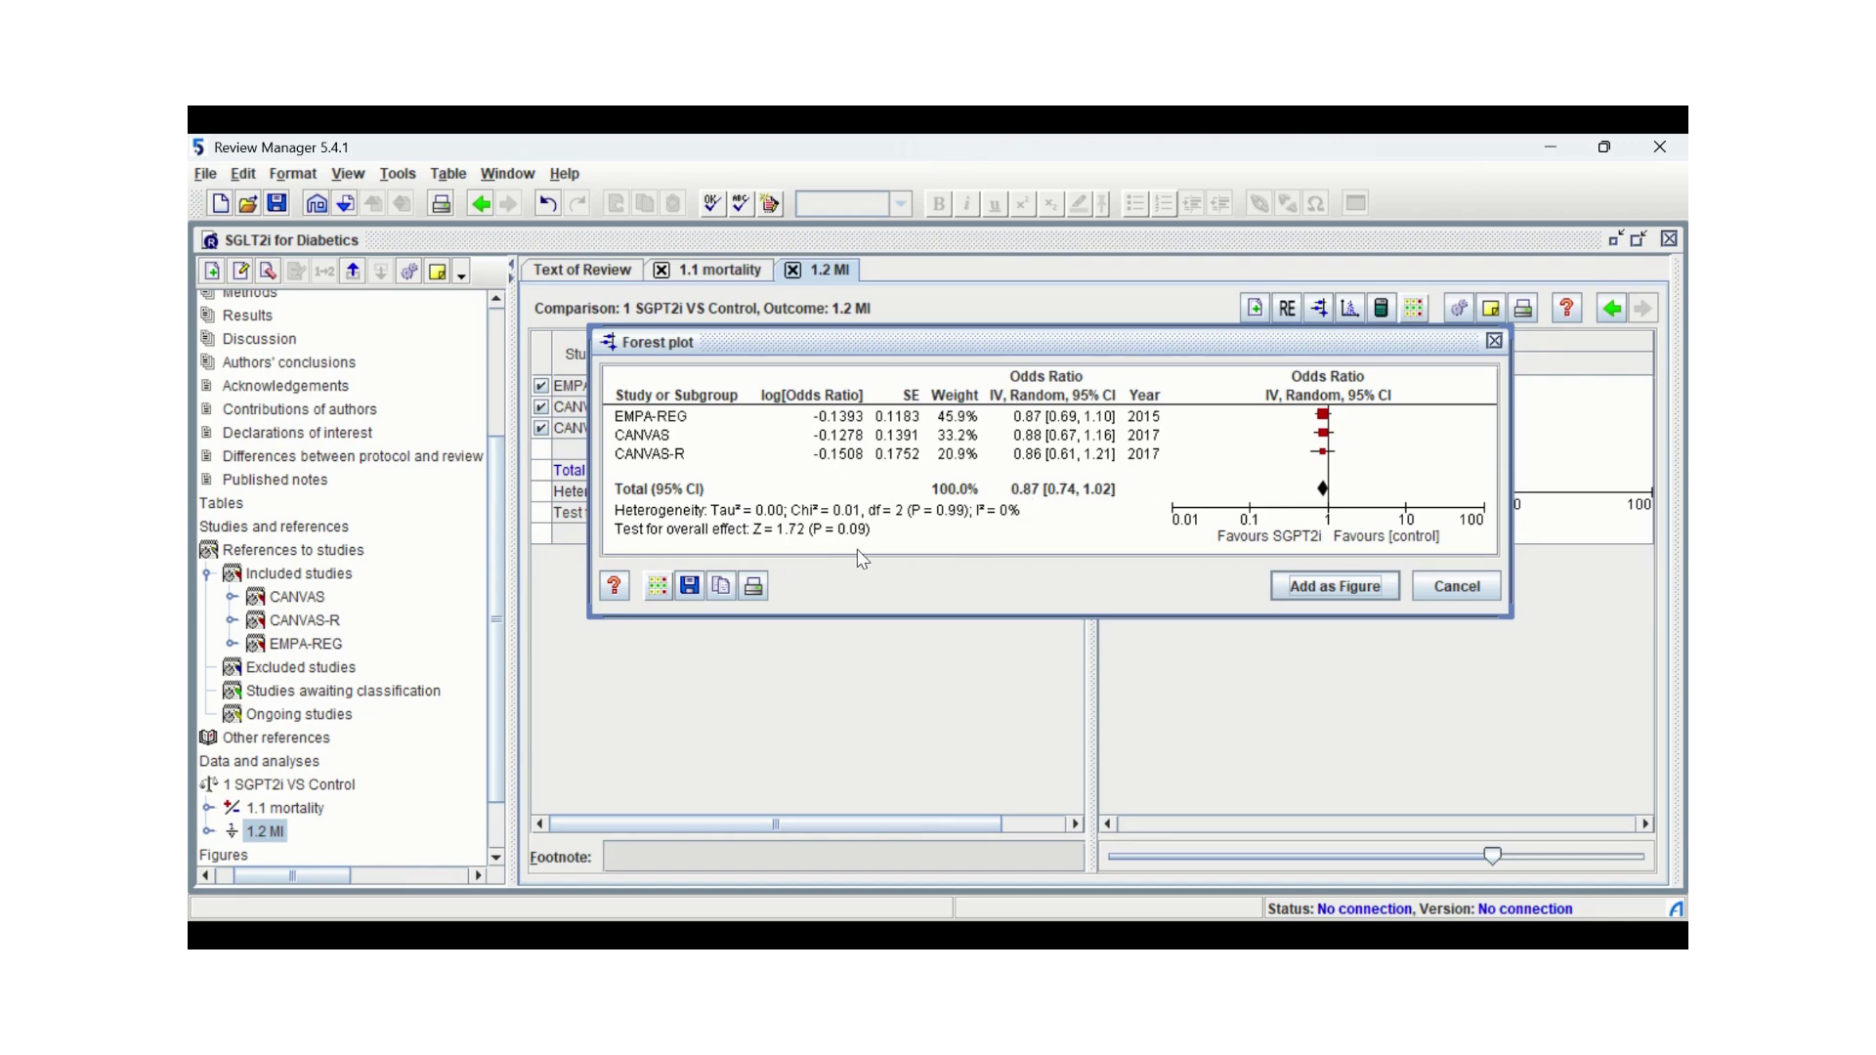
click(719, 595)
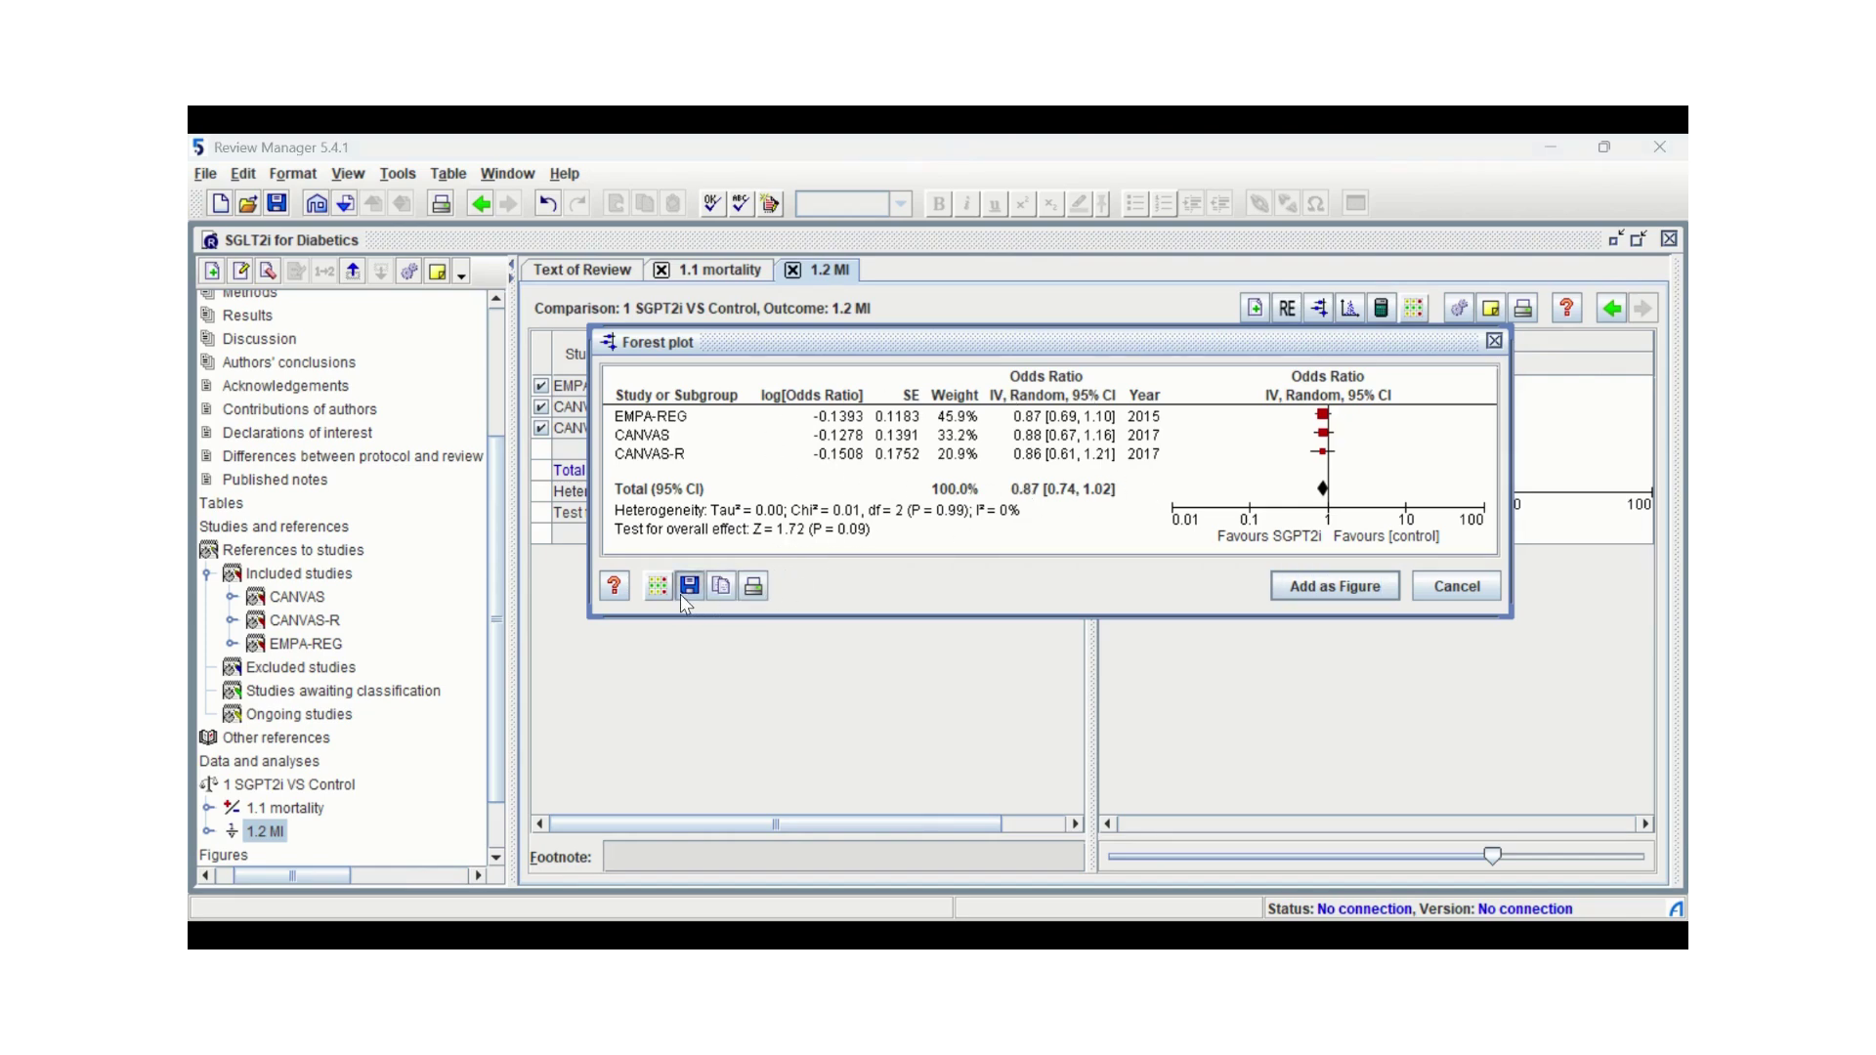